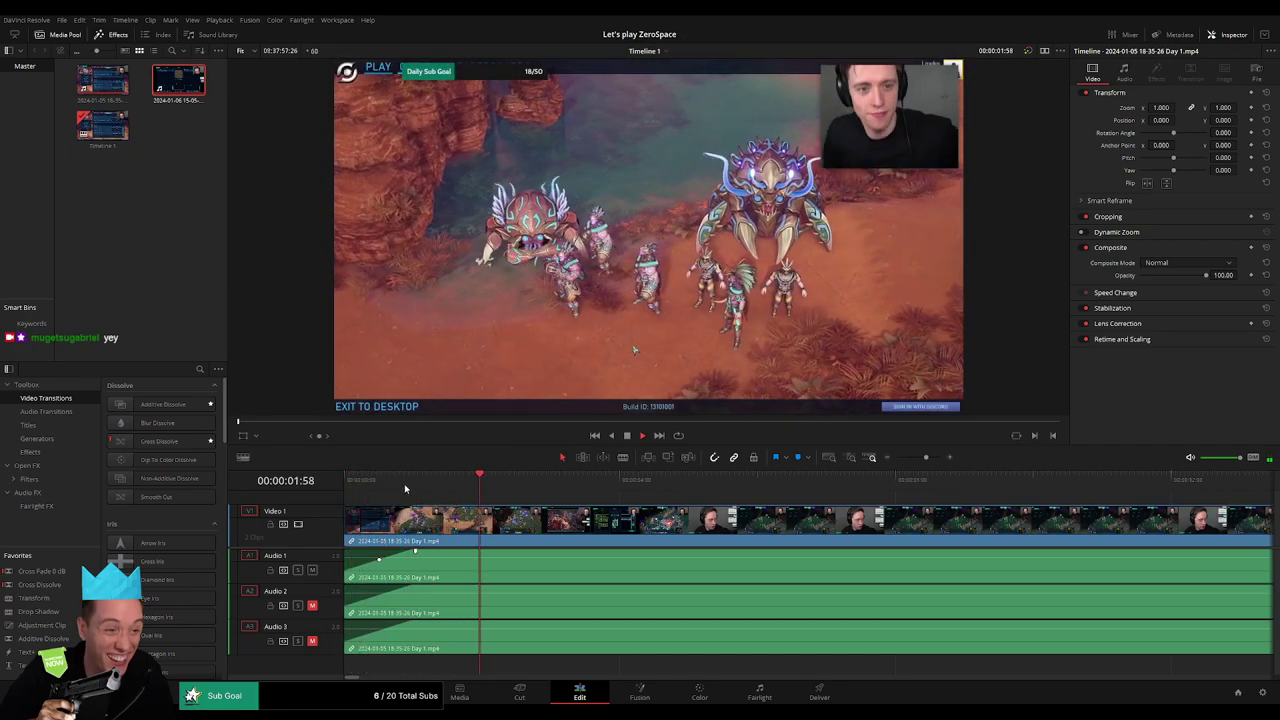
- Add a short fade-in to the start of the Day 1 video clip and play the timeline from the beginning
drag(588, 481, 557, 485)
drag(347, 530, 393, 537)
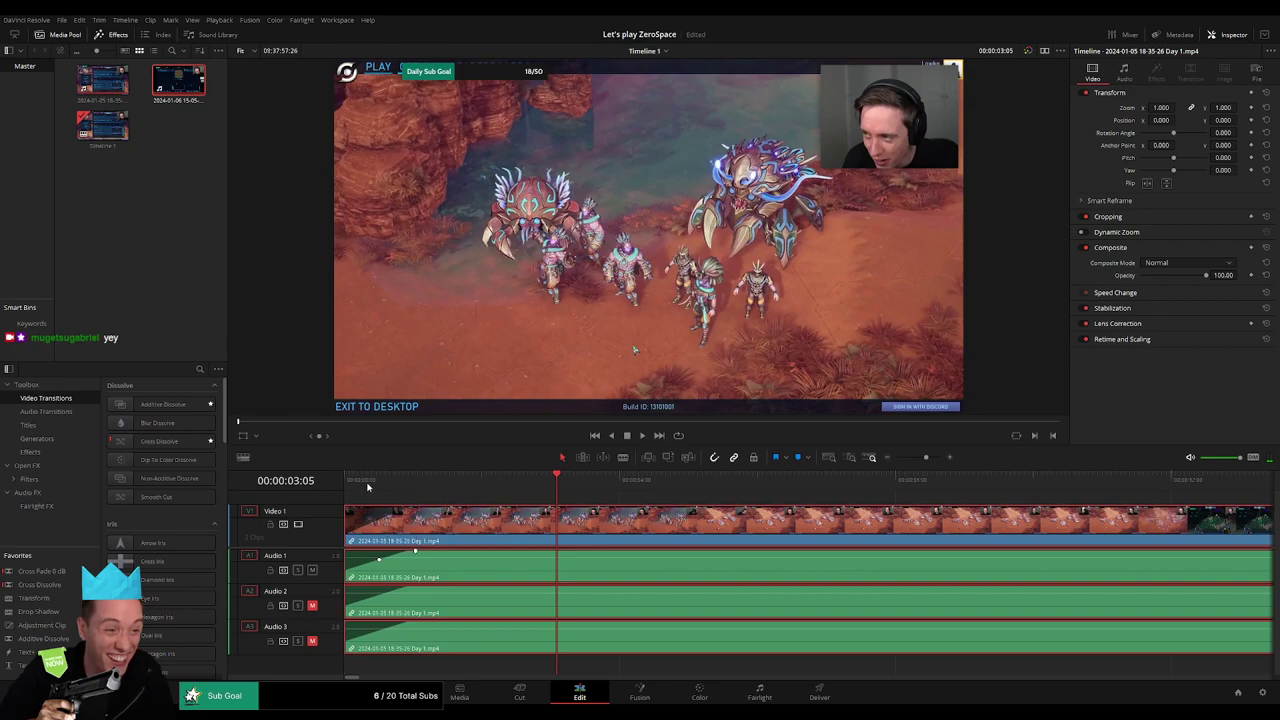
key(Home)
key(space)
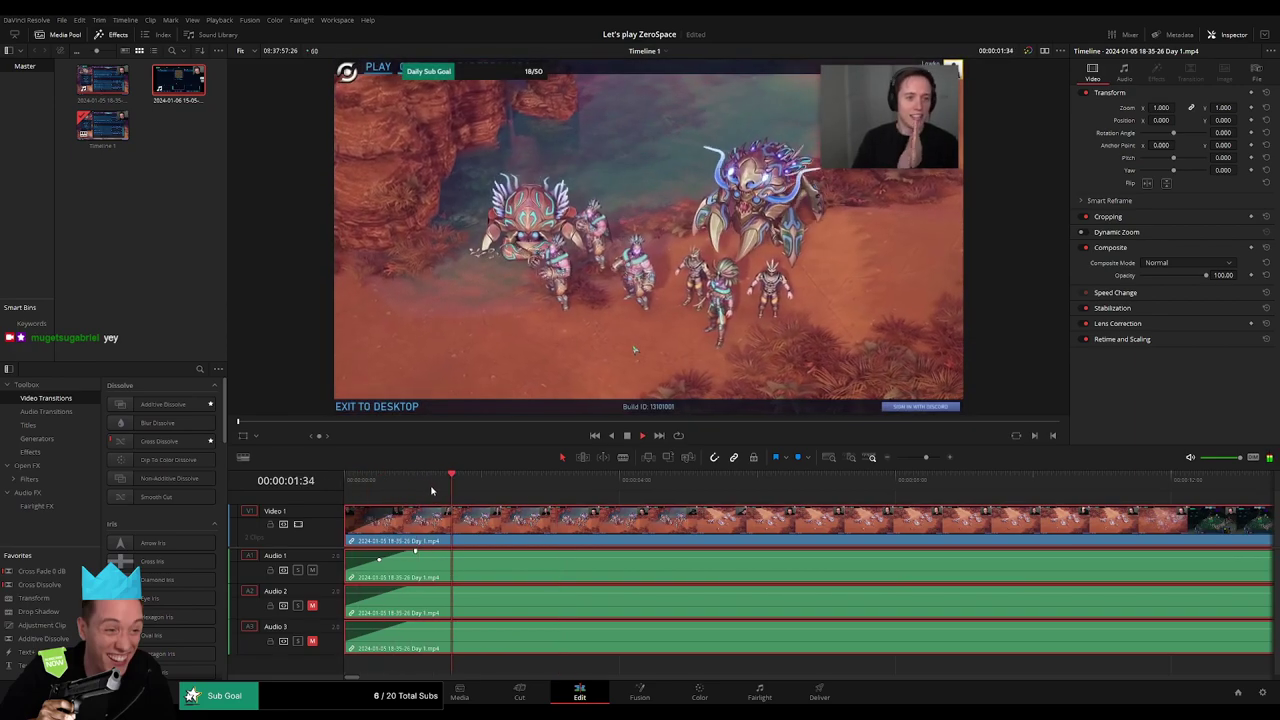
- Look over the full length of the Day 1 clip on the timeline
click(586, 500)
drag(931, 462, 889, 464)
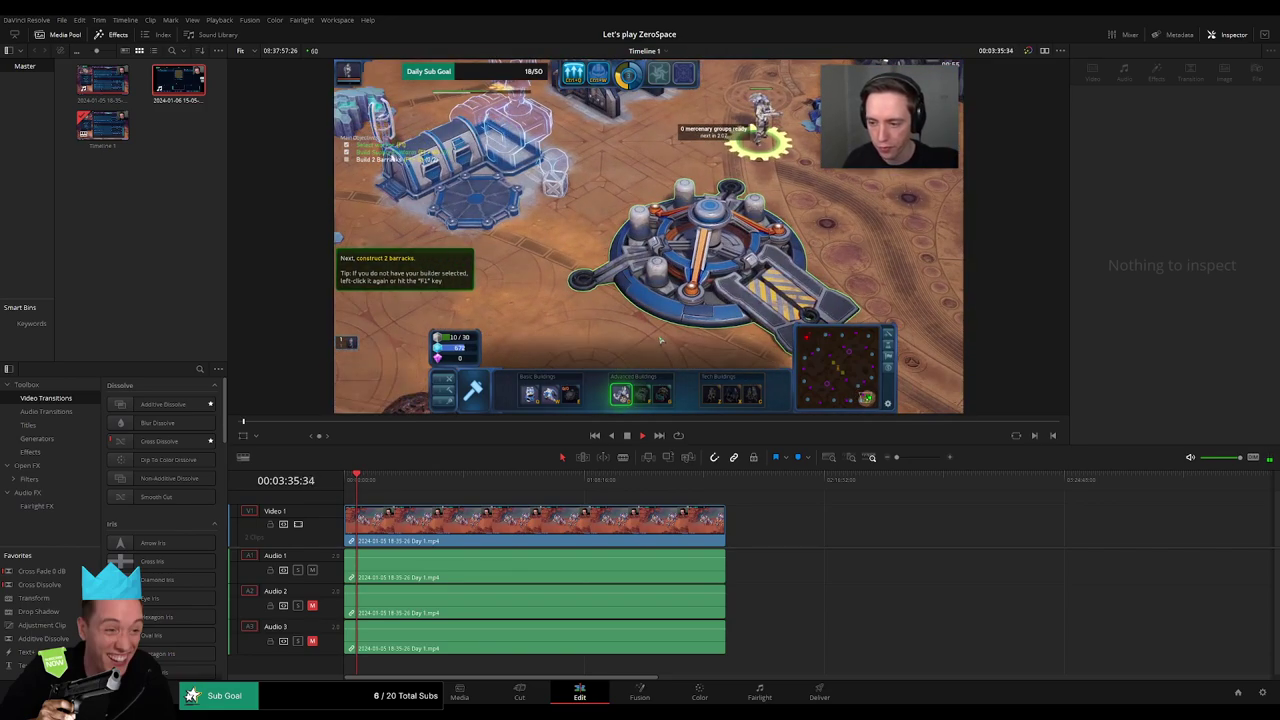
key(space)
click(380, 507)
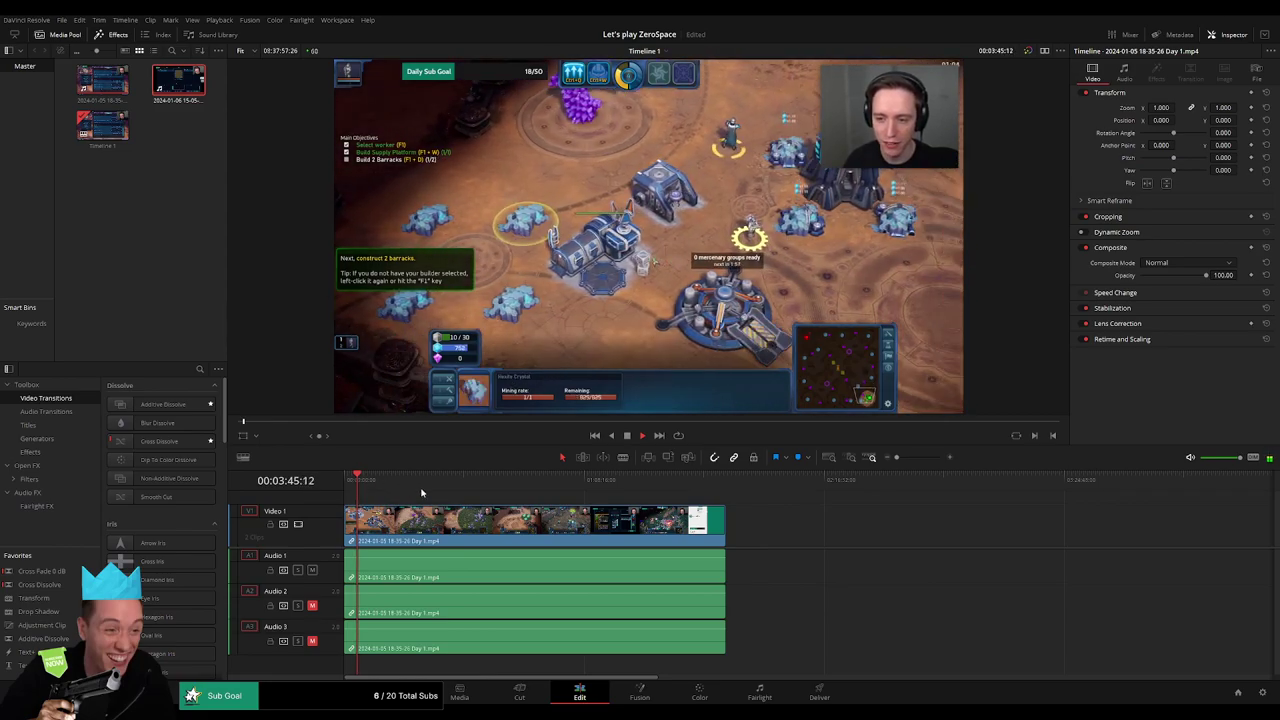
scroll(597, 529, down, 3)
scroll(598, 529, right, 5)
scroll(754, 537, left, 6)
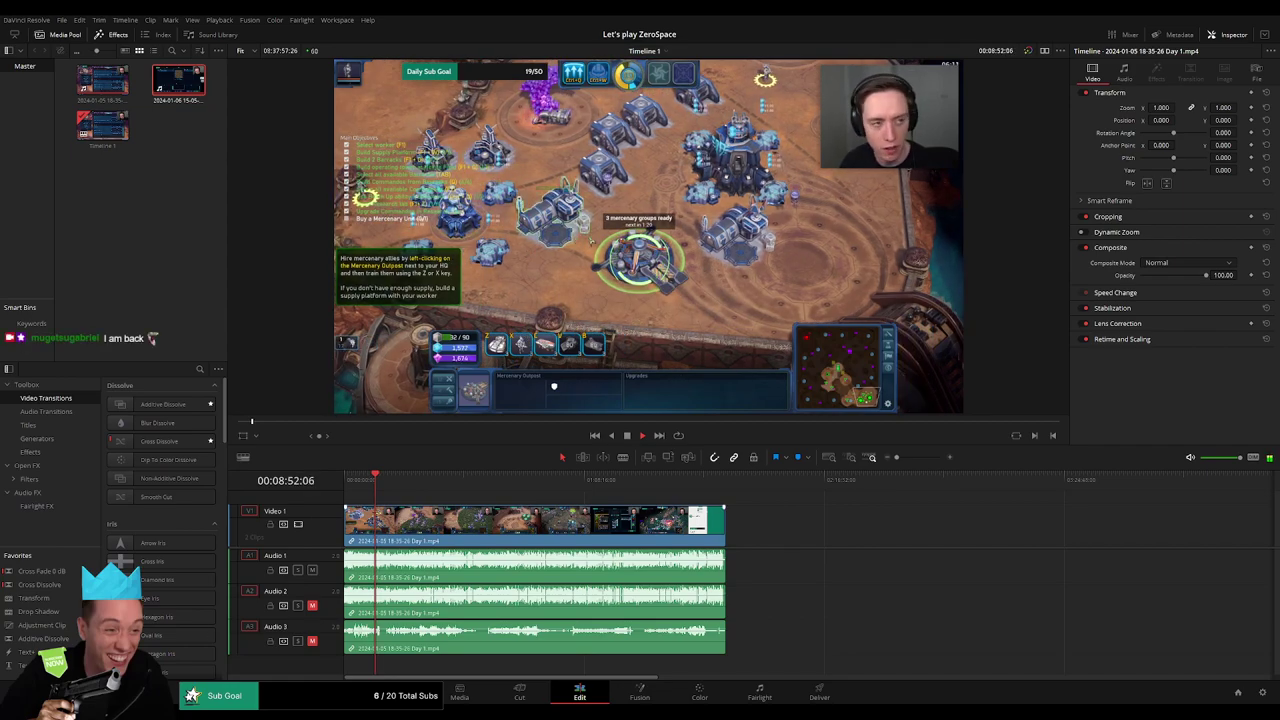
- Scrub backwards through the Day 1 footage from about 00:58:20 to 00:57:49 for a suitable place to split
drag(400, 500, 549, 501)
key(space)
drag(904, 459, 917, 457)
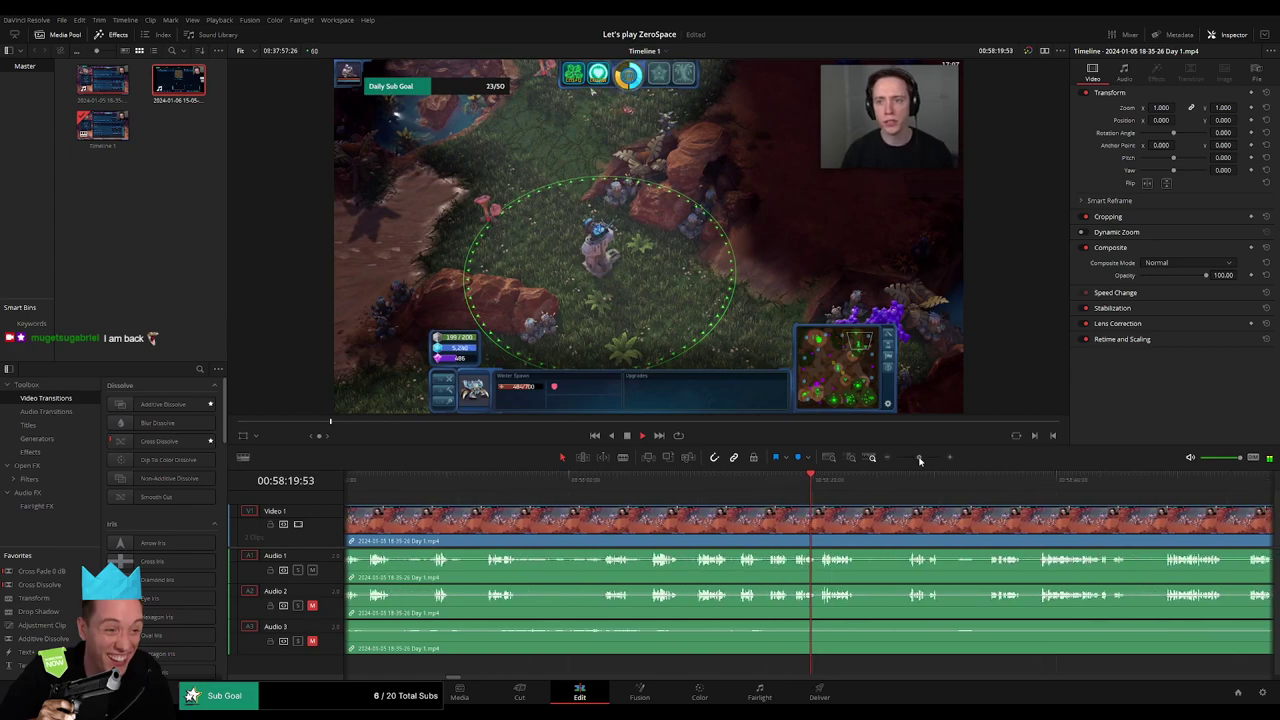
click(527, 486)
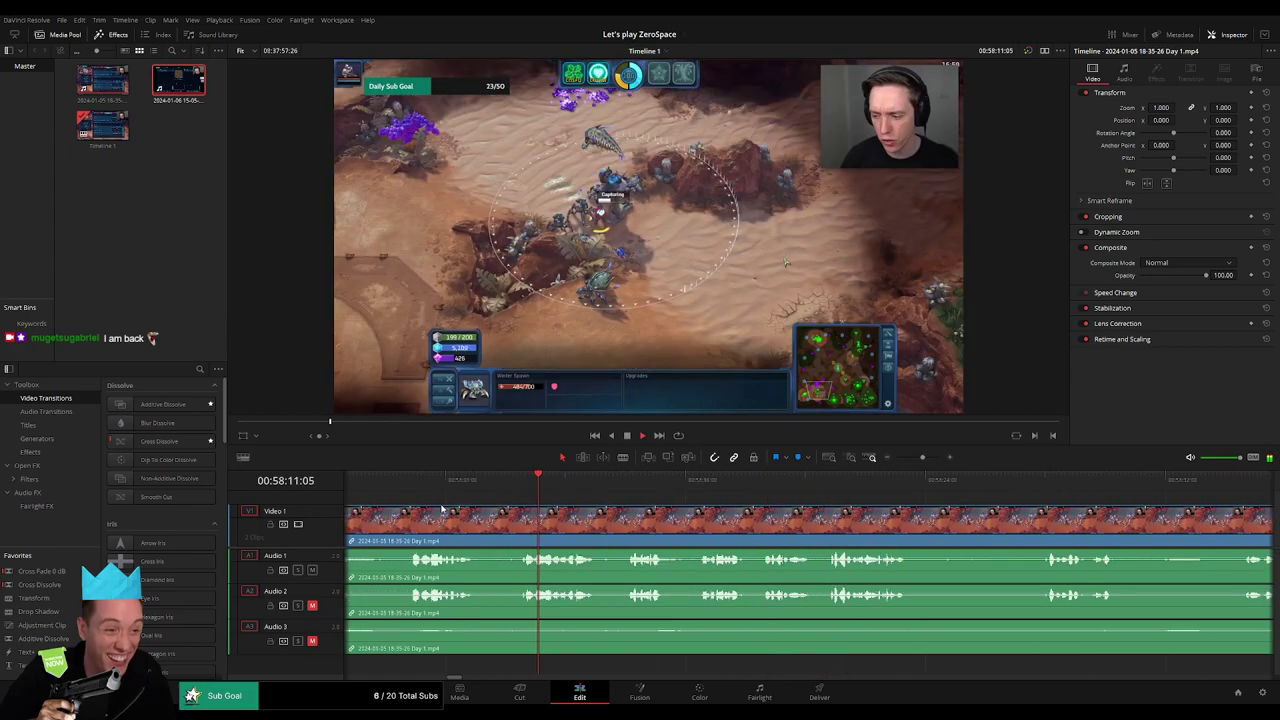
click(406, 490)
drag(414, 494, 701, 500)
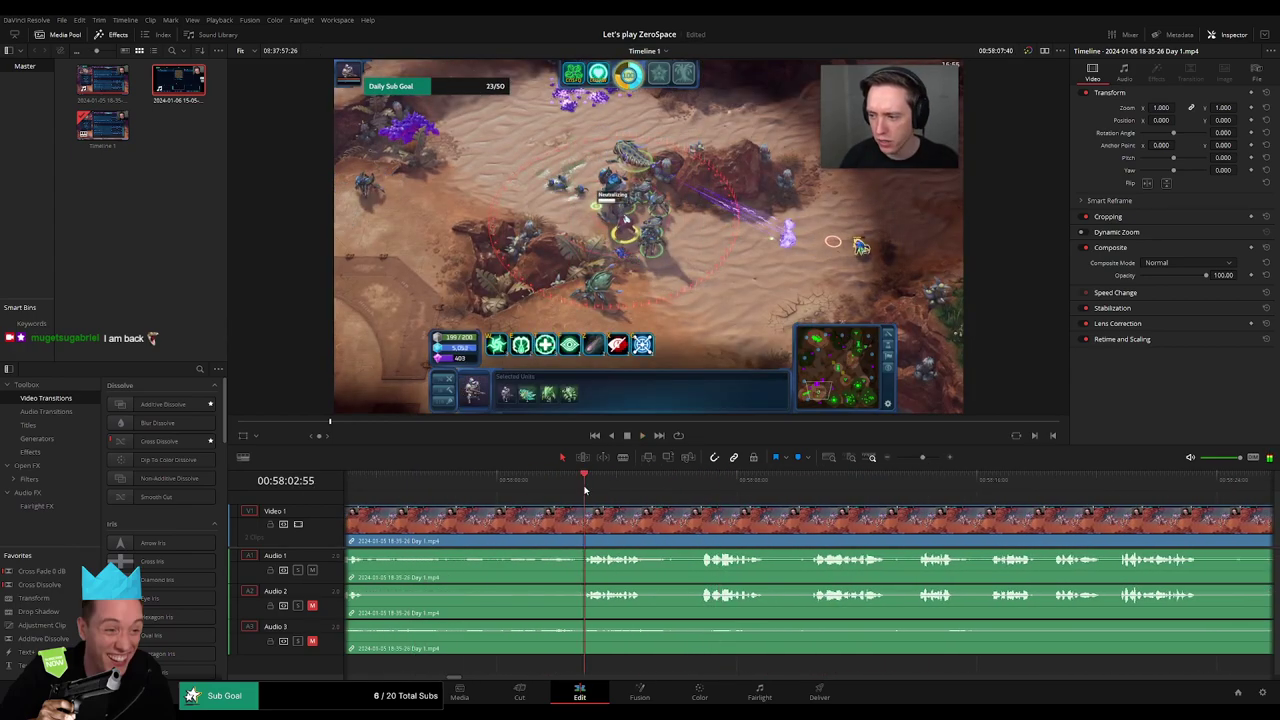
click(521, 490)
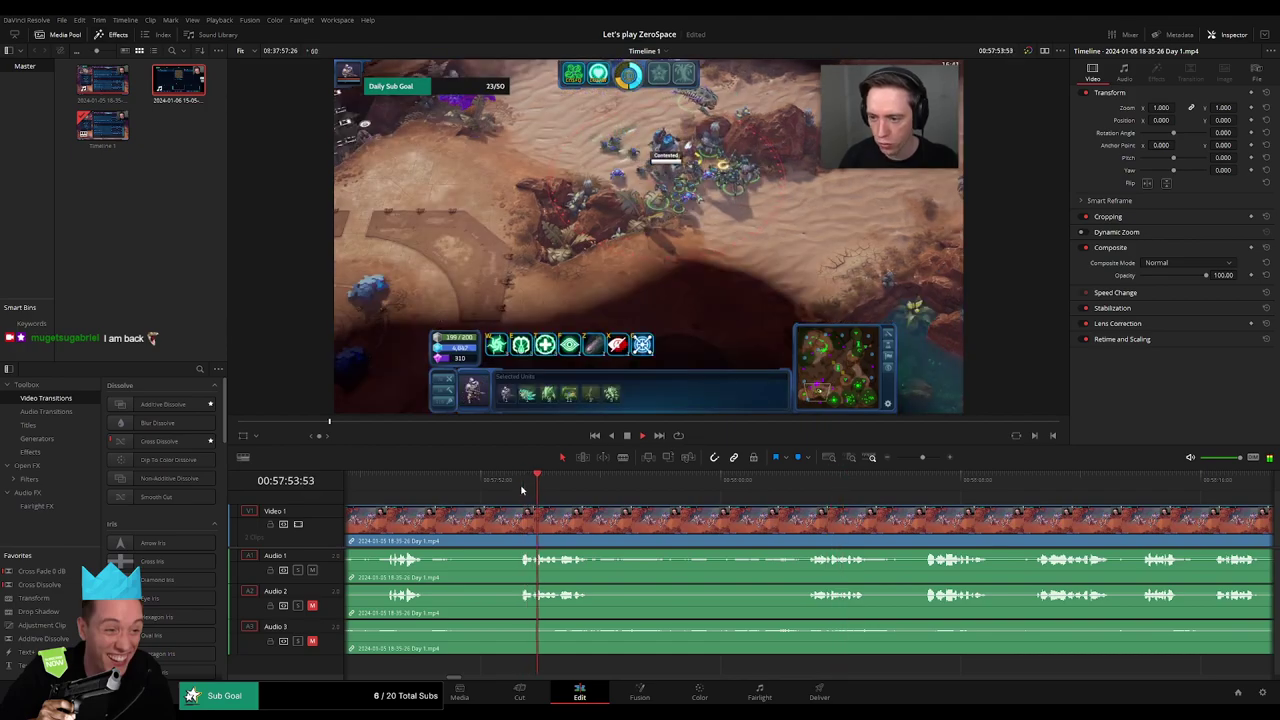
click(399, 490)
scroll(455, 518, left, 3)
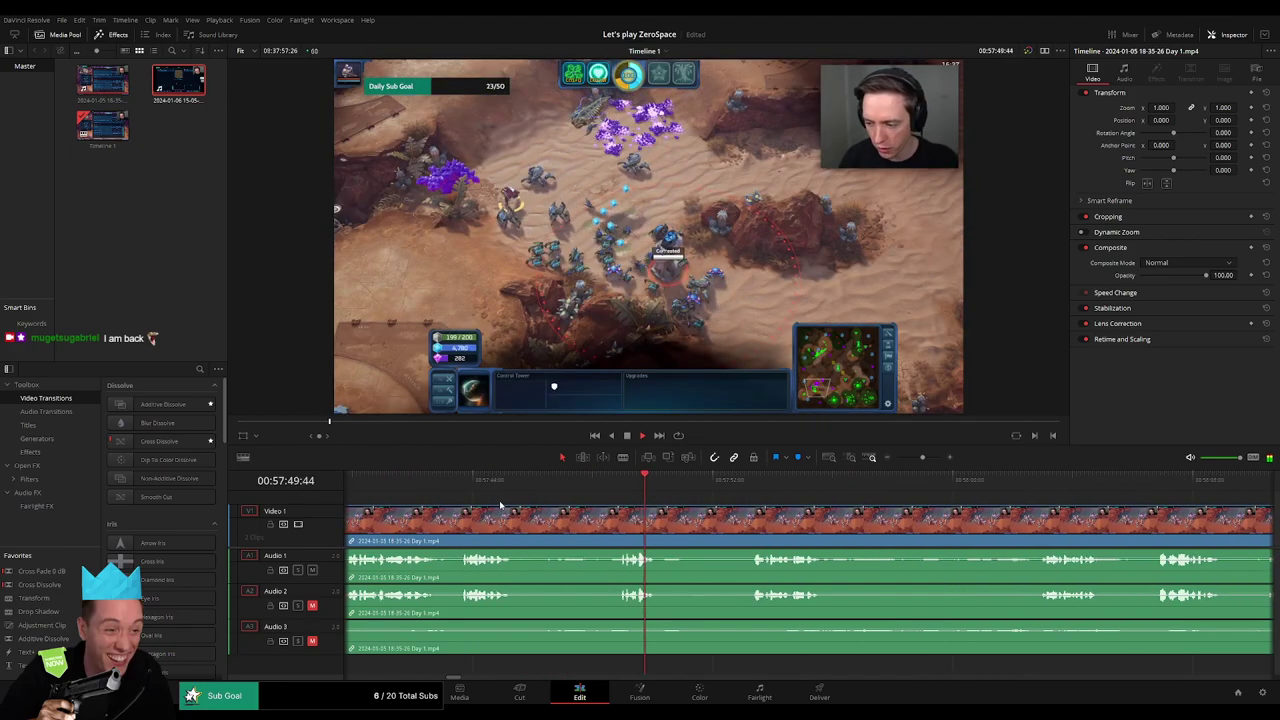
- Split the Day 1 video and its three audio tracks at 00:57:38:30
click(462, 492)
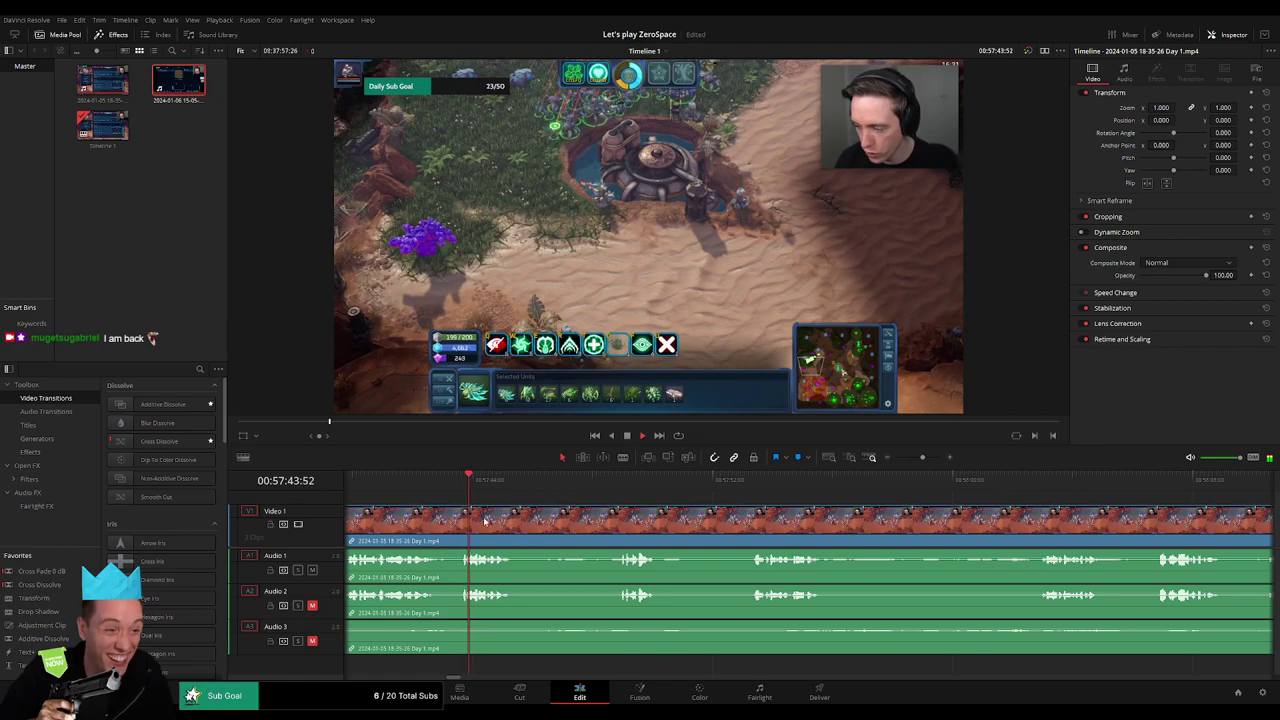
scroll(480, 520, left, 3)
click(574, 490)
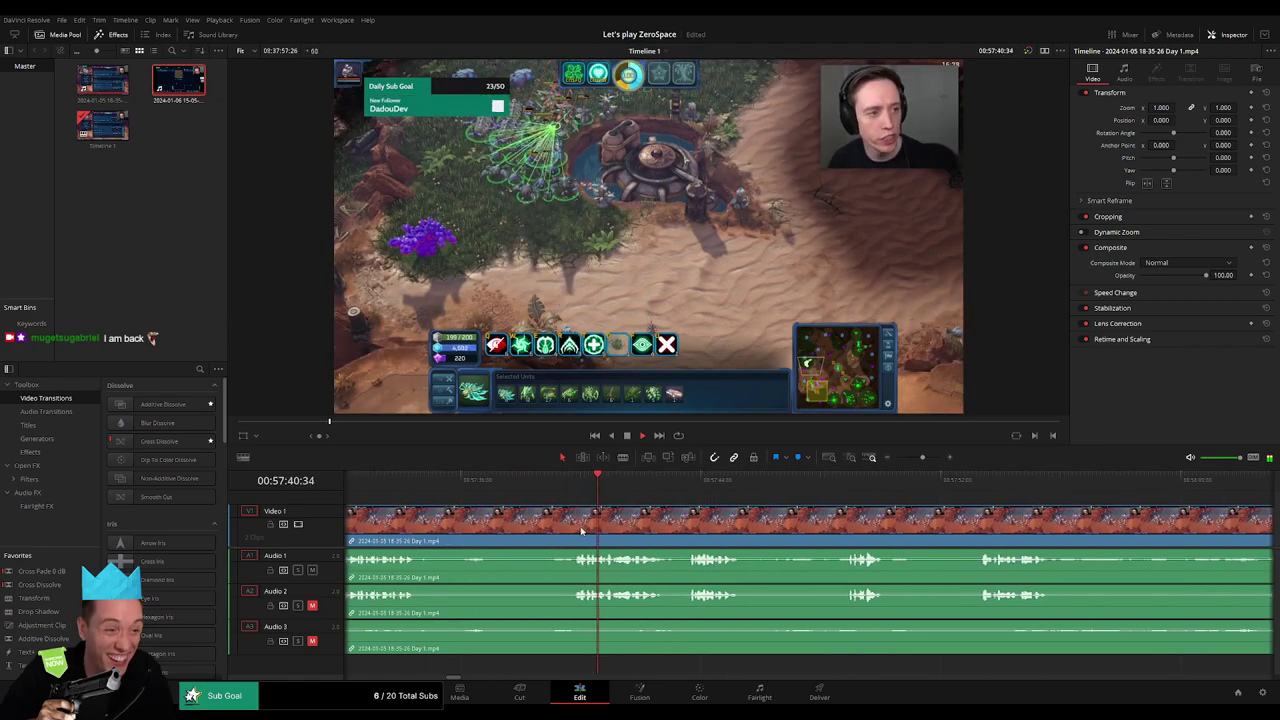
click(610, 490)
drag(610, 490, 570, 497)
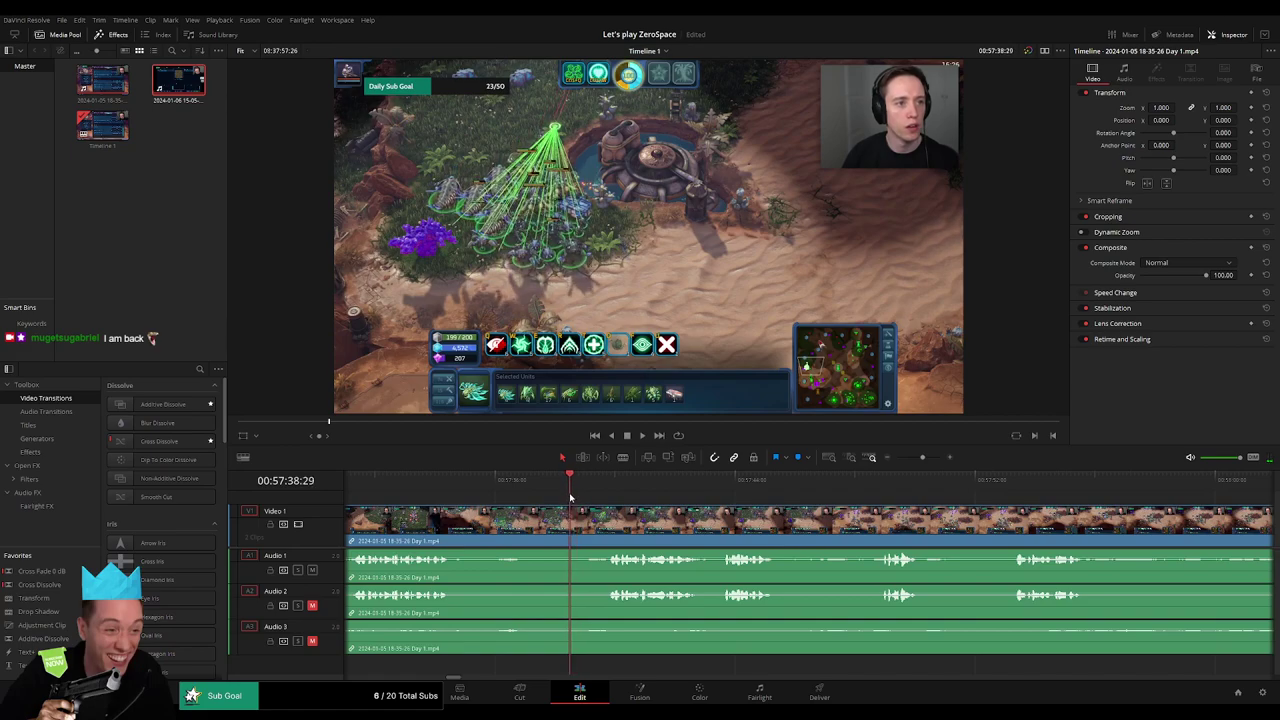
click(575, 524)
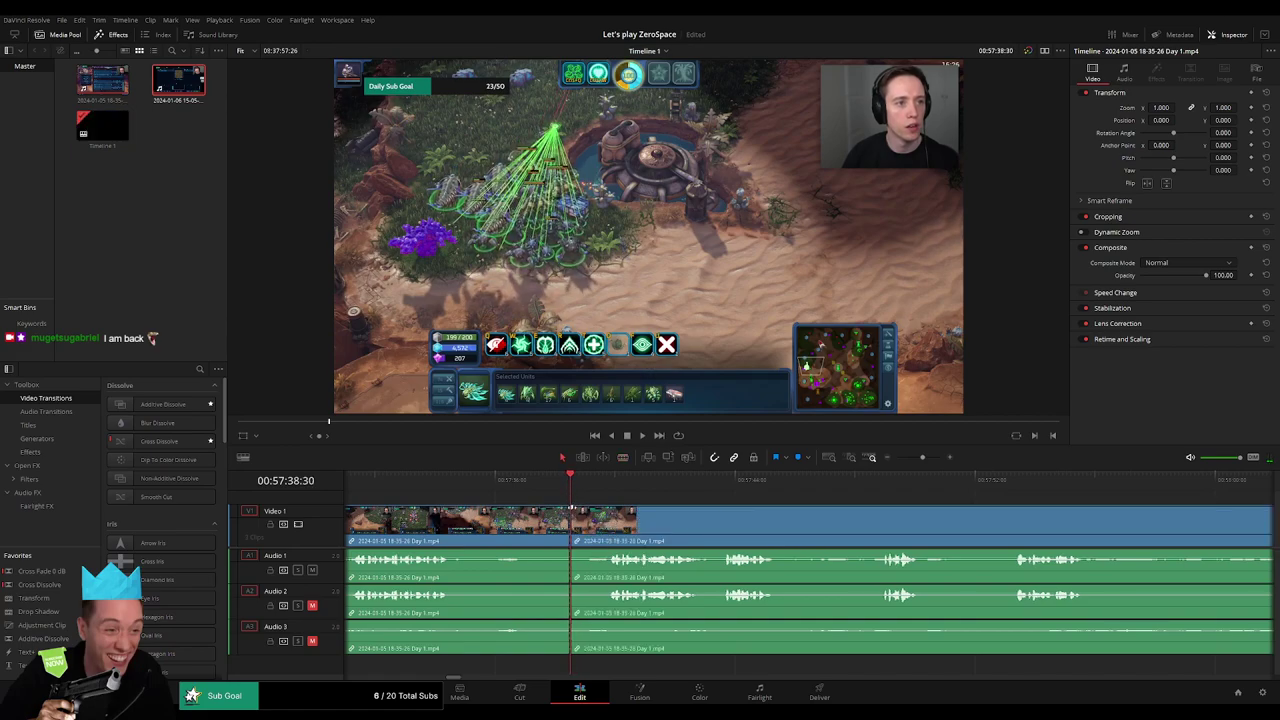
- Add video and audio fades of about one second on both sides of the split and play across it
drag(601, 509, 537, 511)
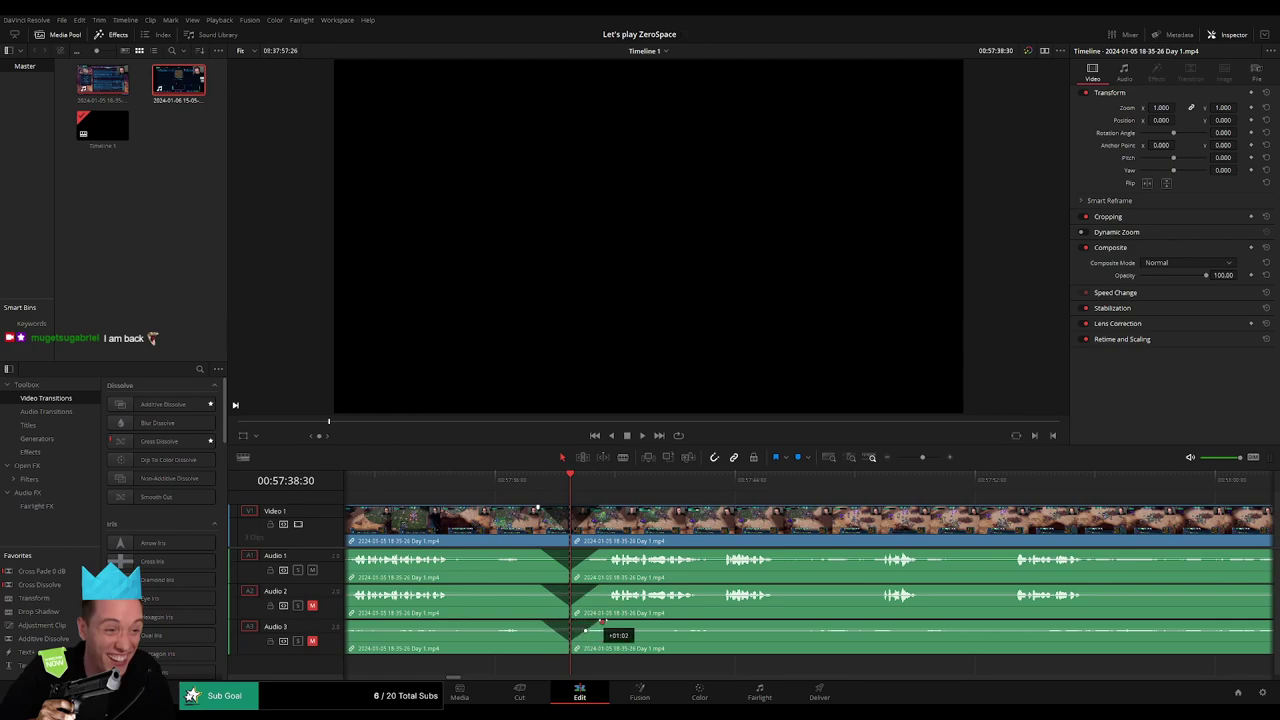
key(space)
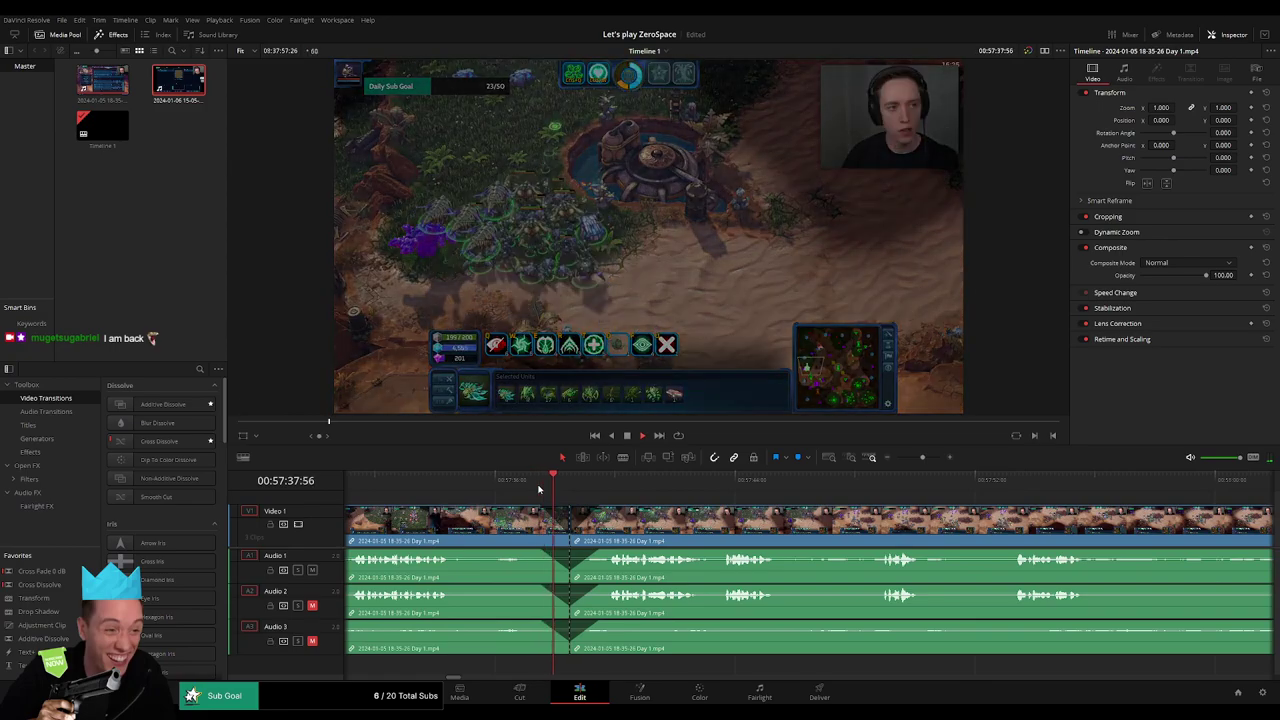
key(space)
- Move the second part of the Day 1 clip along the timeline to start at 02:00:00:00
drag(922, 457, 896, 457)
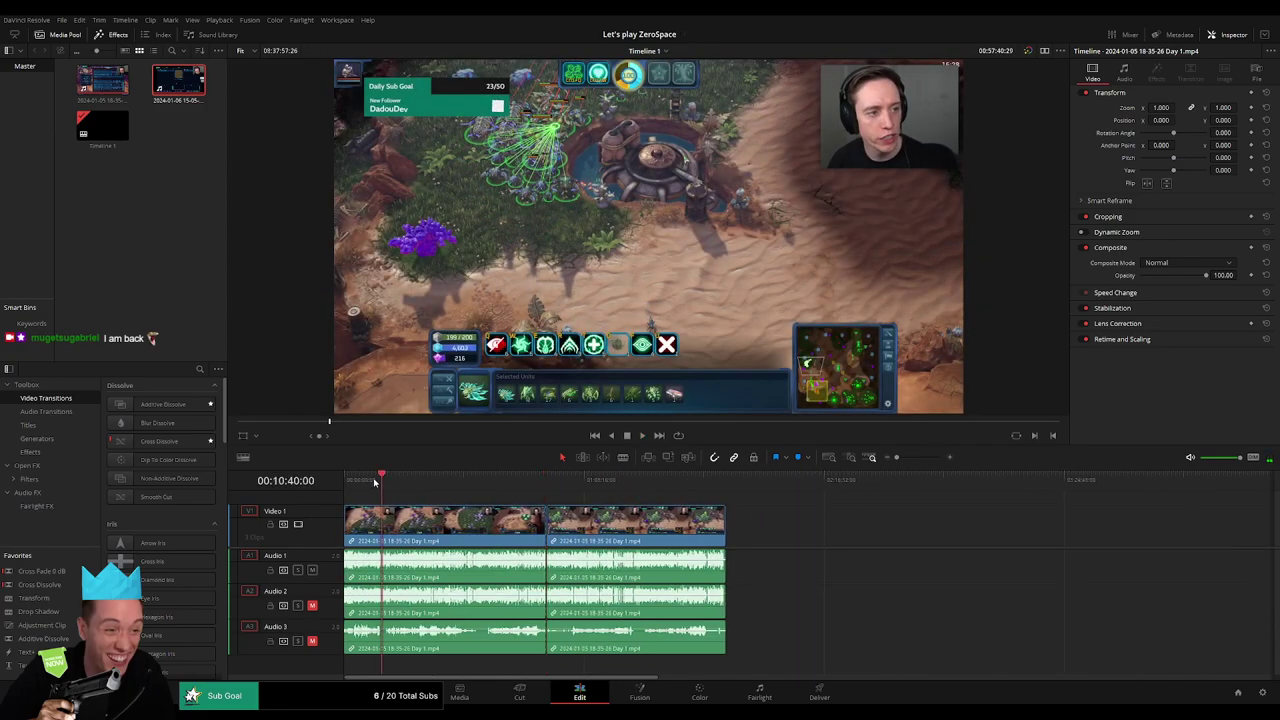
drag(625, 510, 731, 531)
click(497, 505)
click(497, 505)
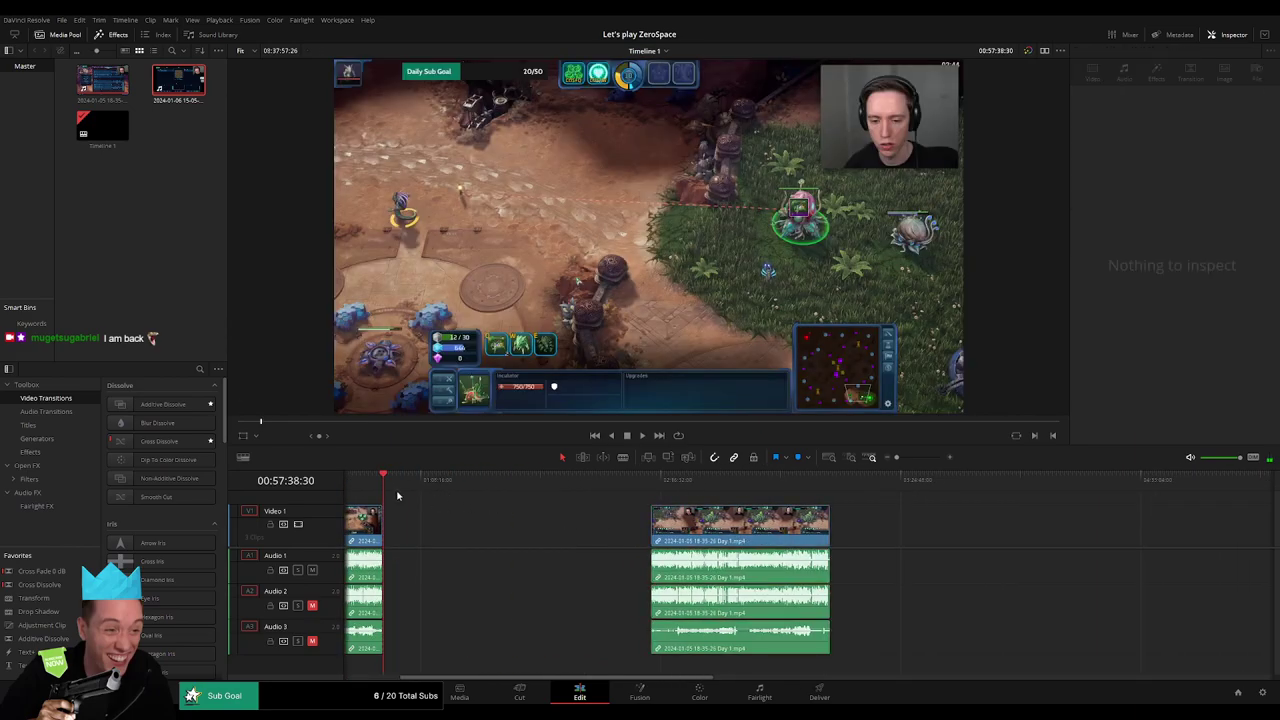
drag(392, 486, 498, 500)
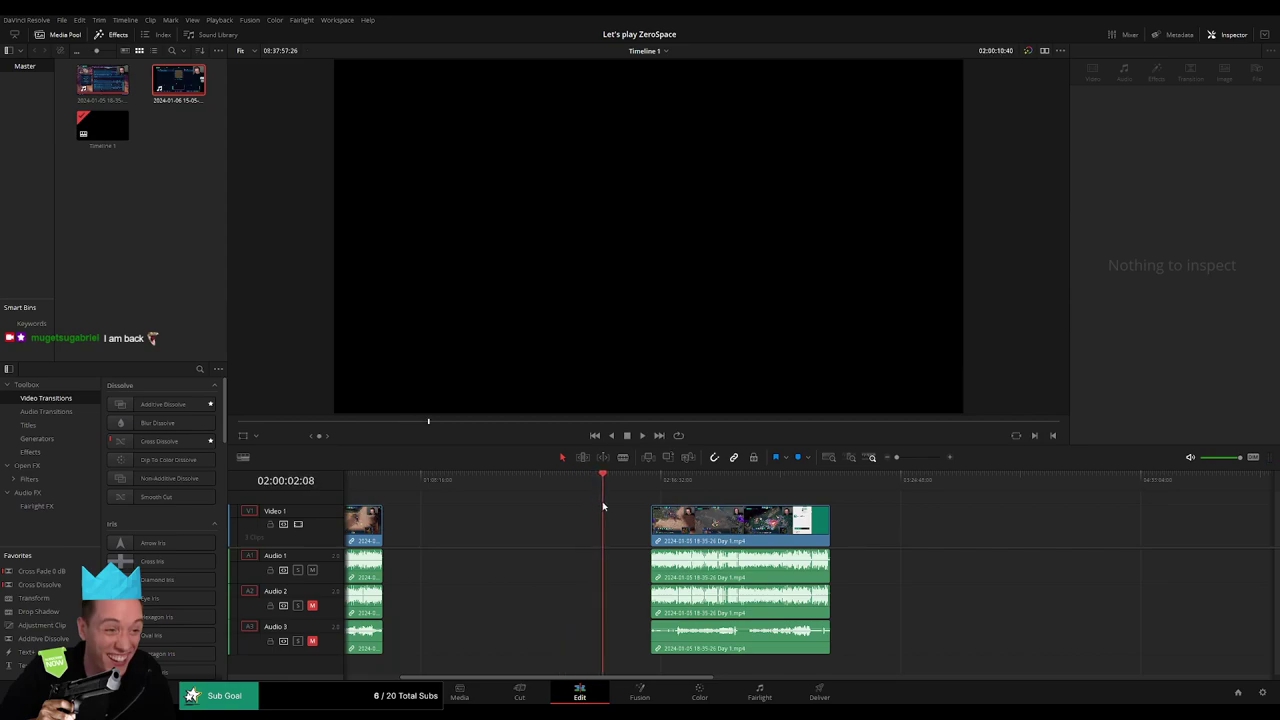
scroll(830, 475, up, 3)
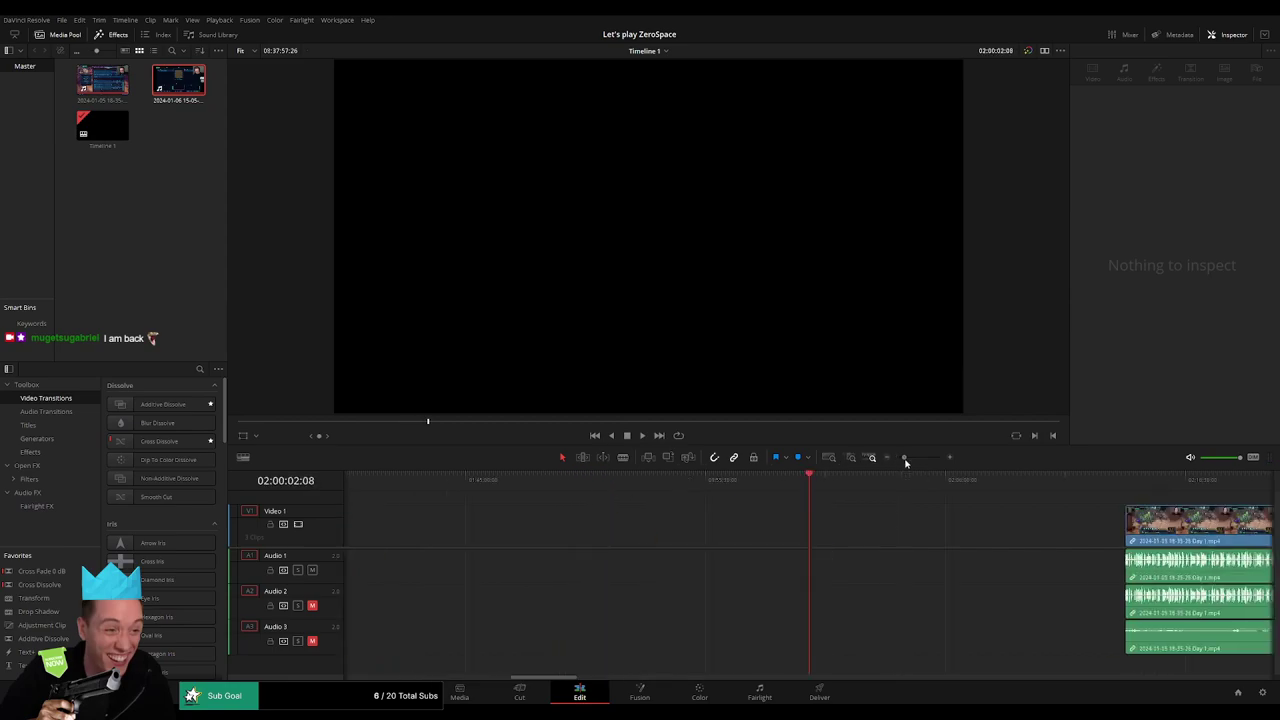
scroll(954, 481, down, 3)
drag(879, 522, 503, 480)
- Ripple delete the empty gap between the end of the Day 1 clip and the Day 2 clip, and resume playback
click(830, 504)
key(space)
click(683, 480)
click(741, 524)
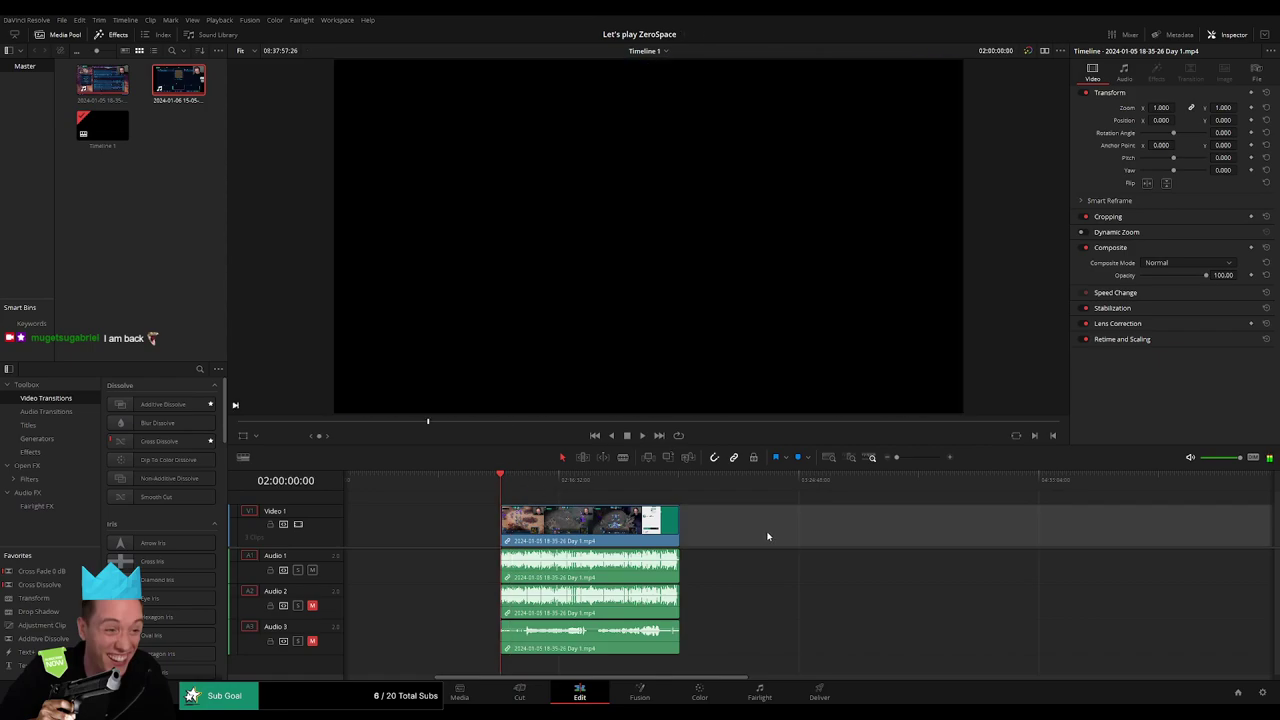
key(BackSpace)
key(space)
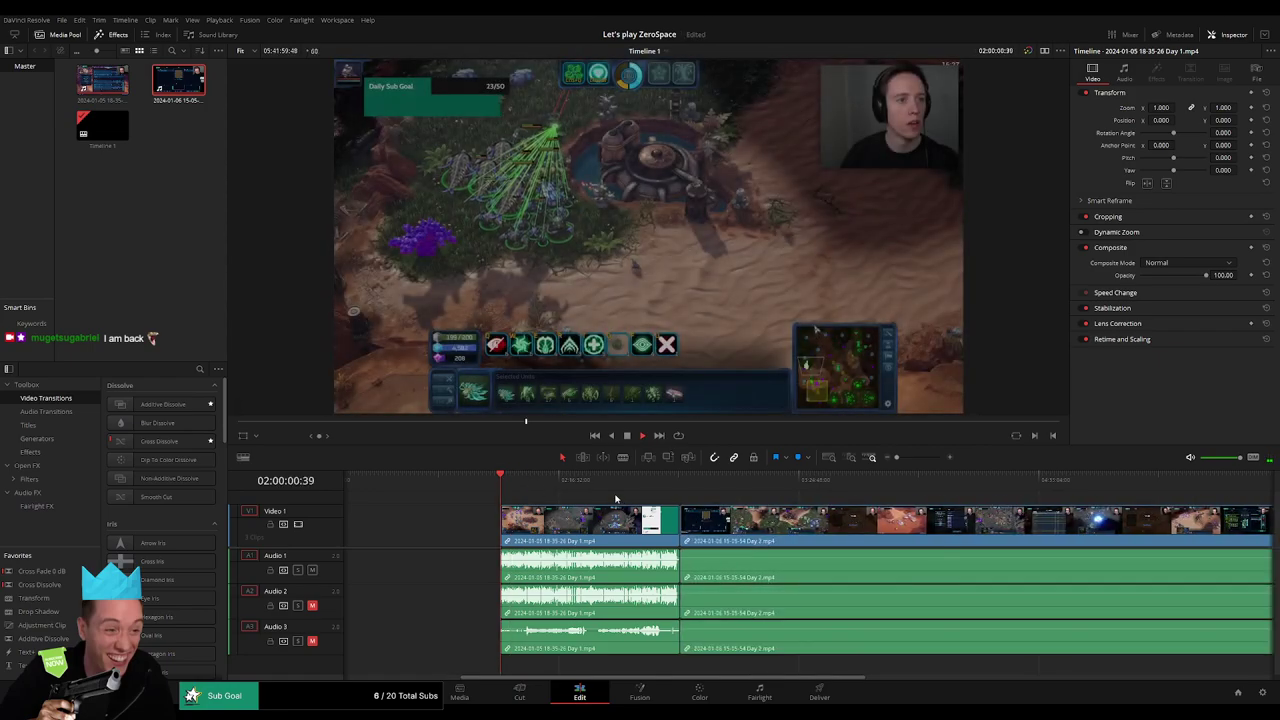
- Examine the last minutes of the Day 1 footage to find where the stream ends
drag(564, 485, 669, 490)
drag(897, 457, 909, 458)
drag(823, 496, 928, 494)
scroll(670, 496, right, 3)
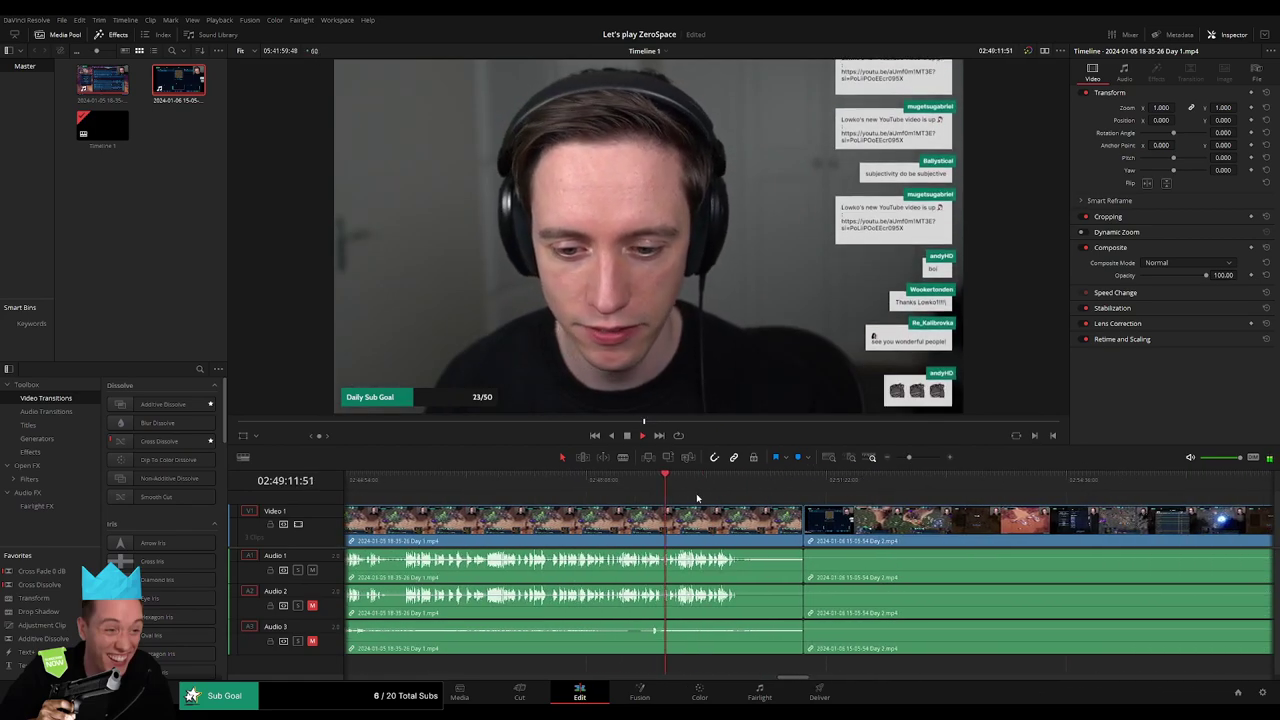
click(713, 485)
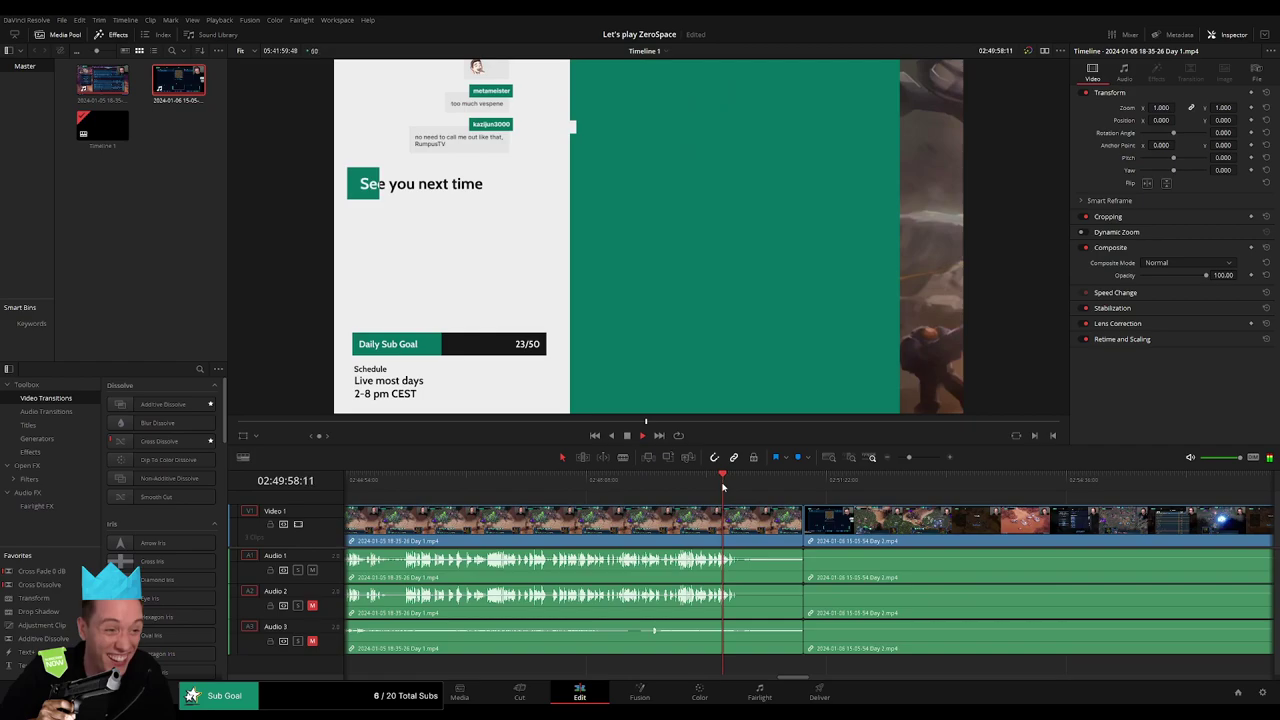
drag(708, 487, 700, 486)
drag(909, 457, 603, 497)
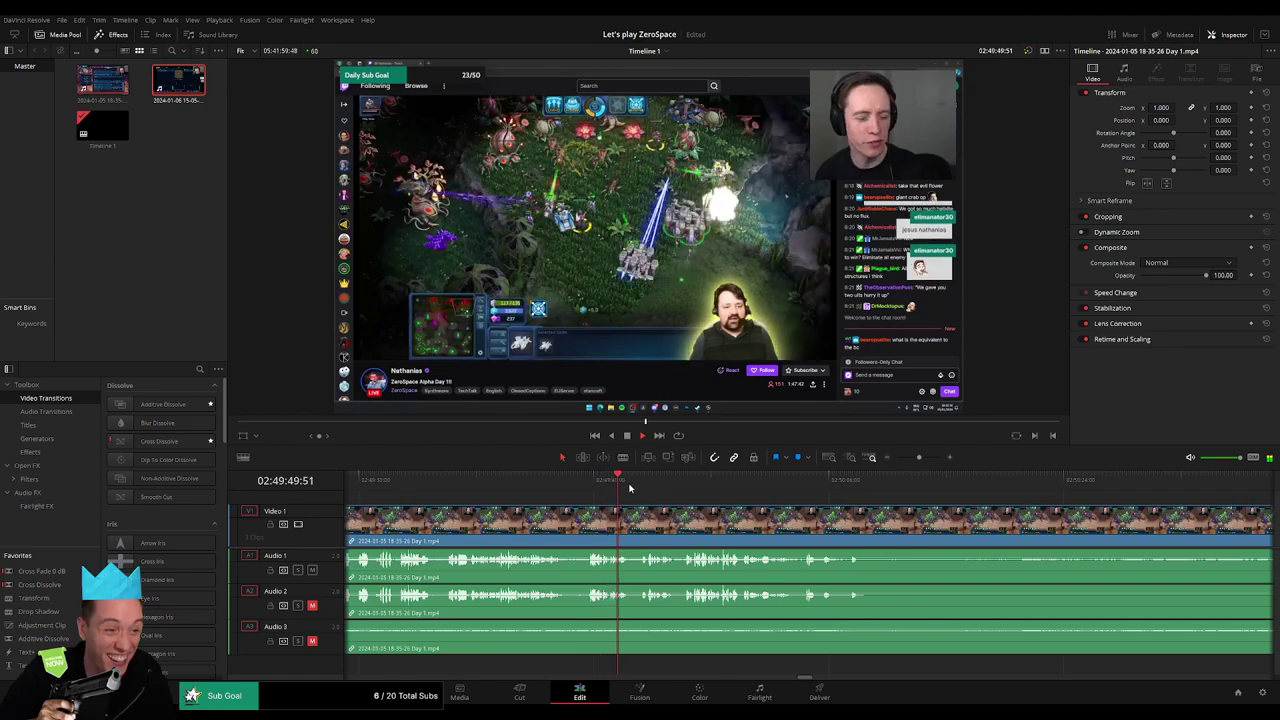
- Split the Day 1 video and its audio near the sign-off, at about 02:49:54
click(643, 487)
key(space)
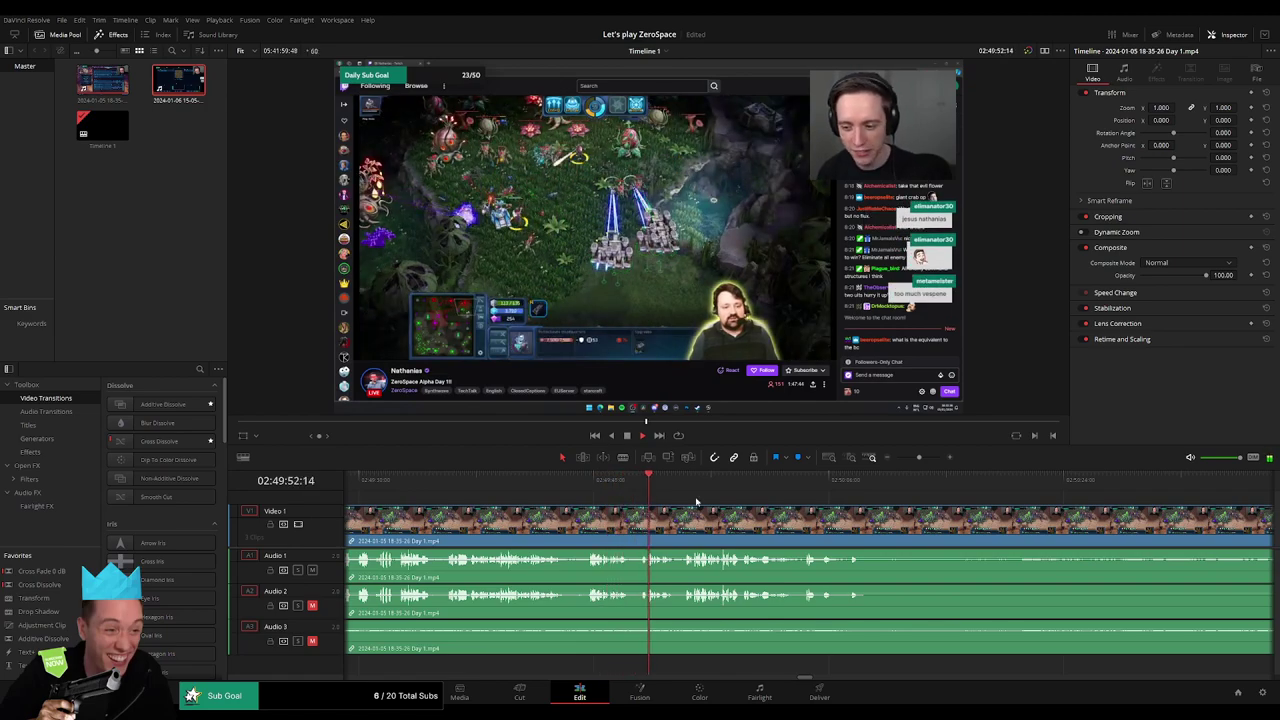
scroll(585, 490, right, 1)
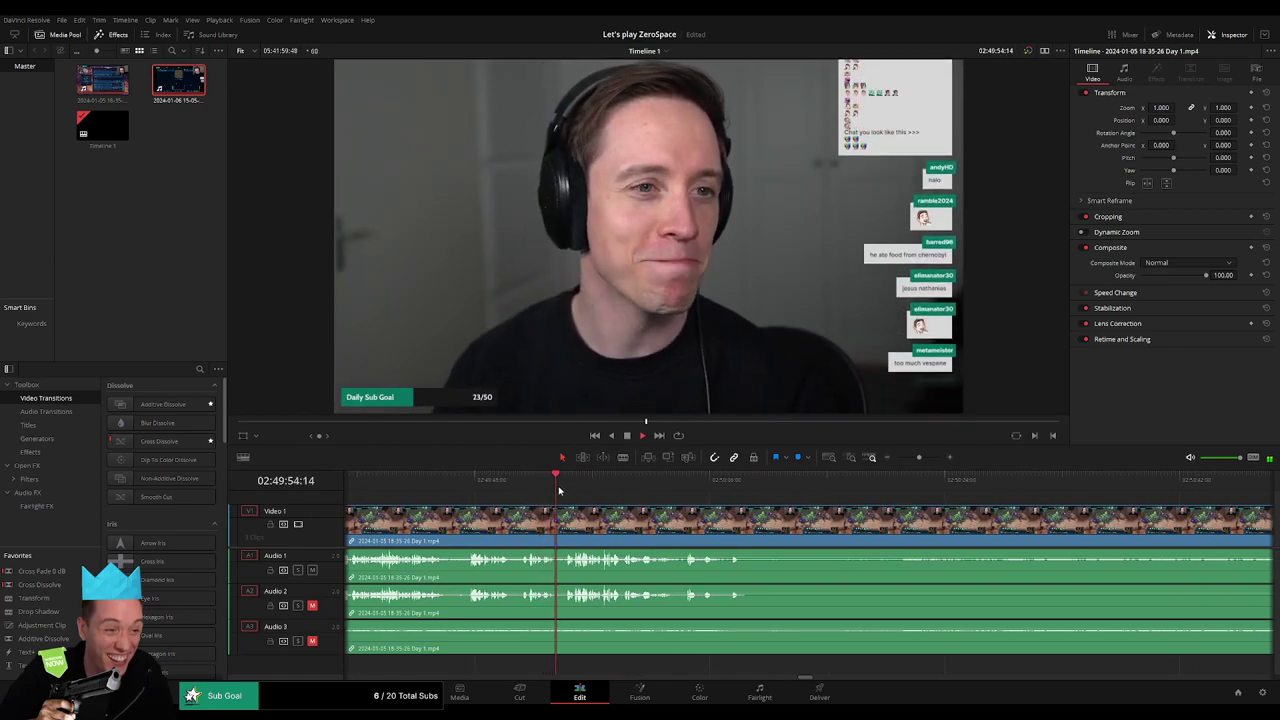
drag(919, 457, 926, 459)
click(561, 493)
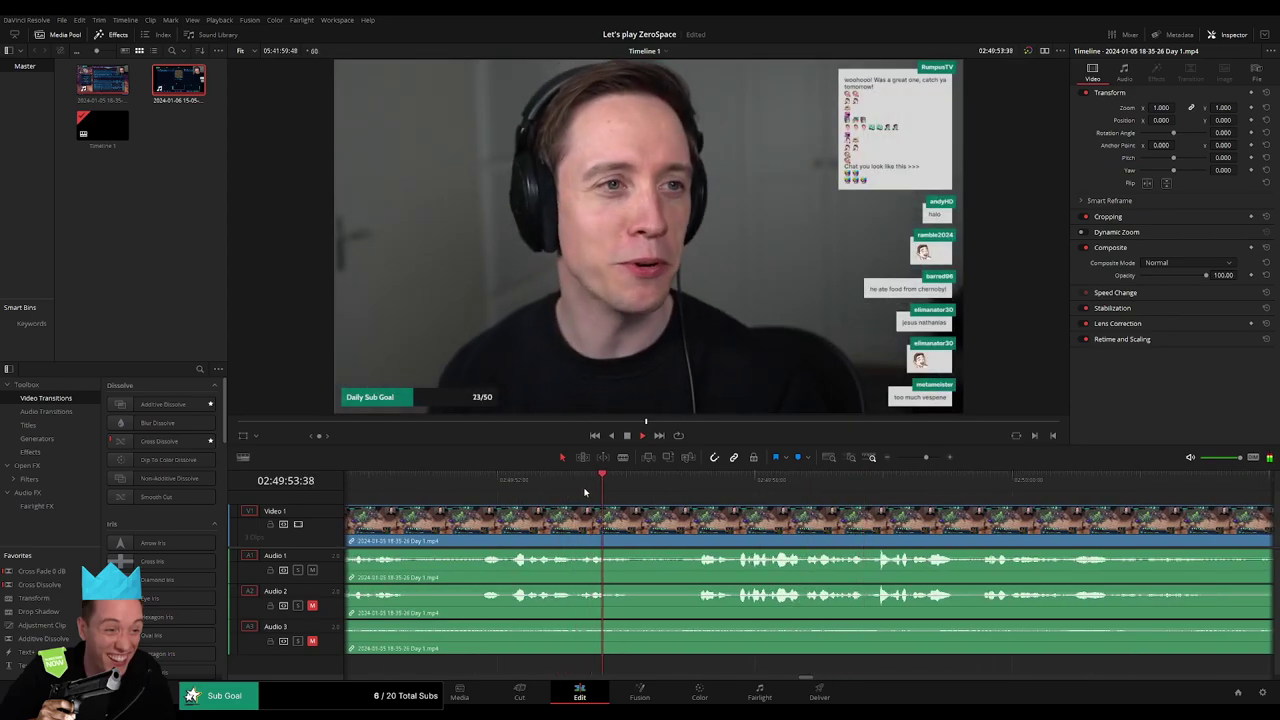
key(space)
key(ctrl+b)
- Review the Day 1 footage ahead of the new split, sampling it from about 02:45:40 to 02:49:28
drag(926, 457, 908, 458)
click(646, 486)
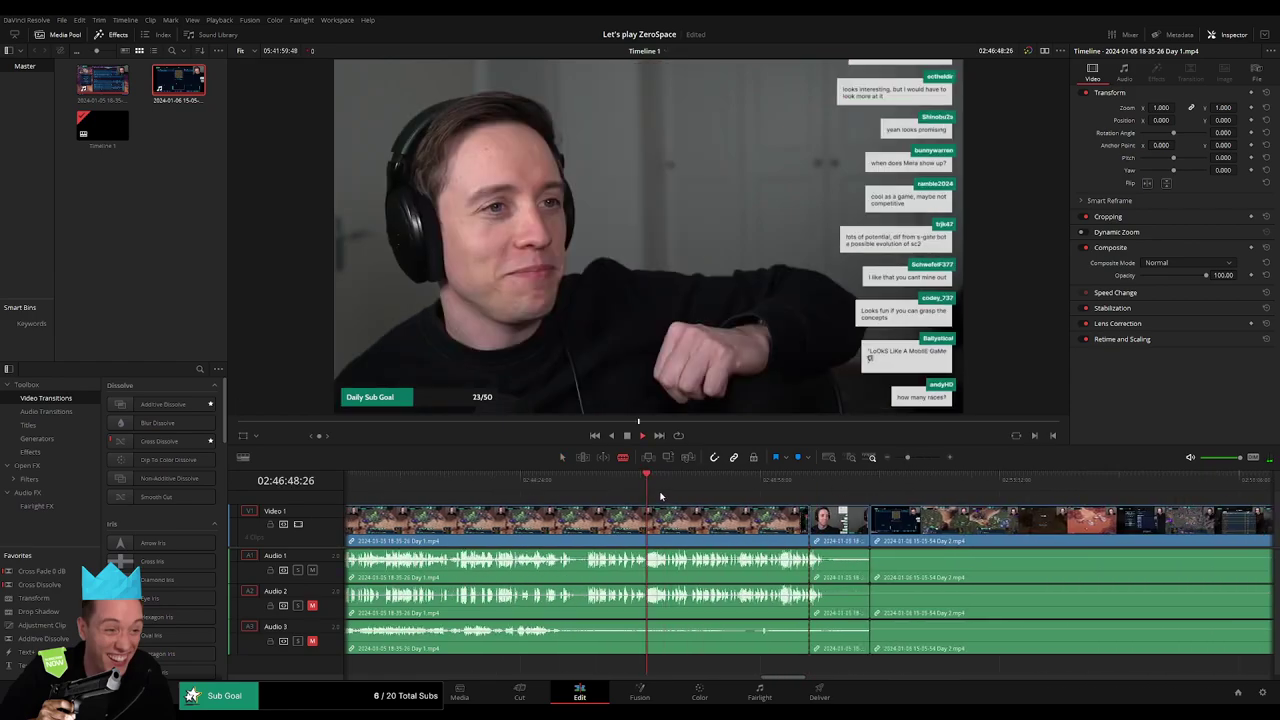
click(587, 487)
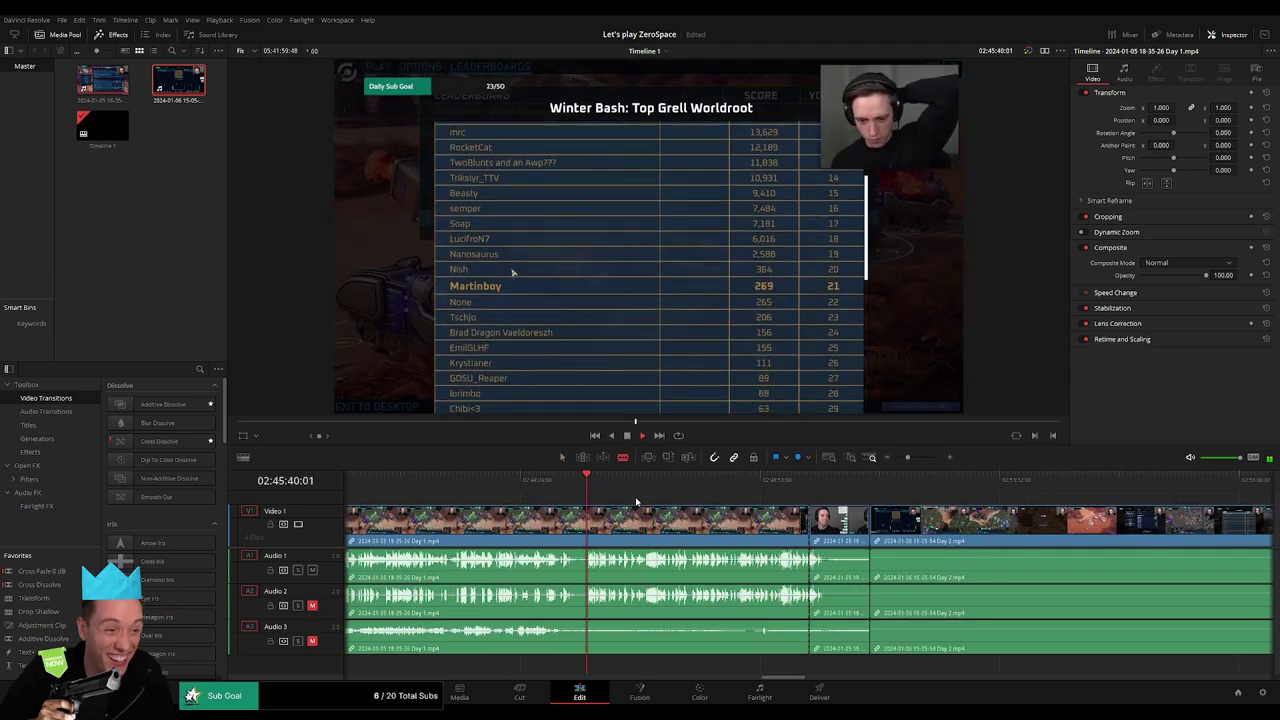
click(620, 494)
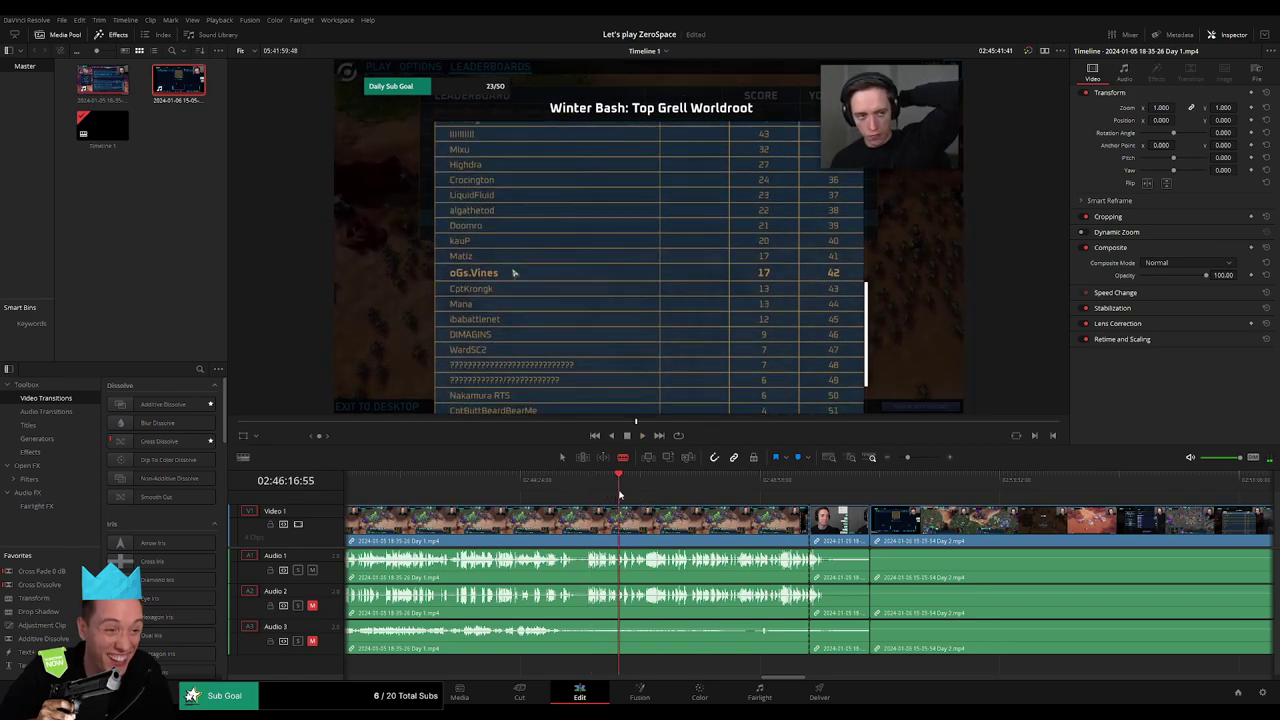
click(669, 494)
click(785, 487)
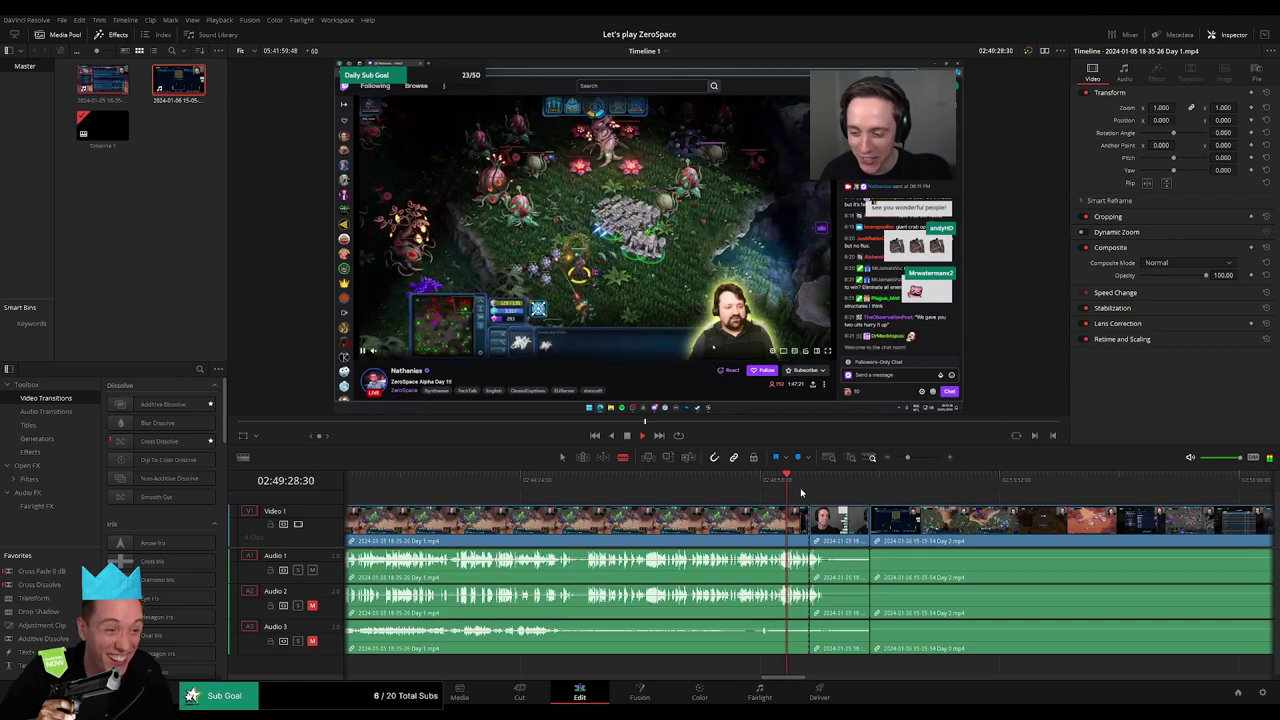
- Check the footage around the sign-off split, from about 02:49:12 through to the "See you next time" end screen
drag(907, 457, 919, 457)
click(707, 483)
click(679, 483)
click(568, 487)
key(space)
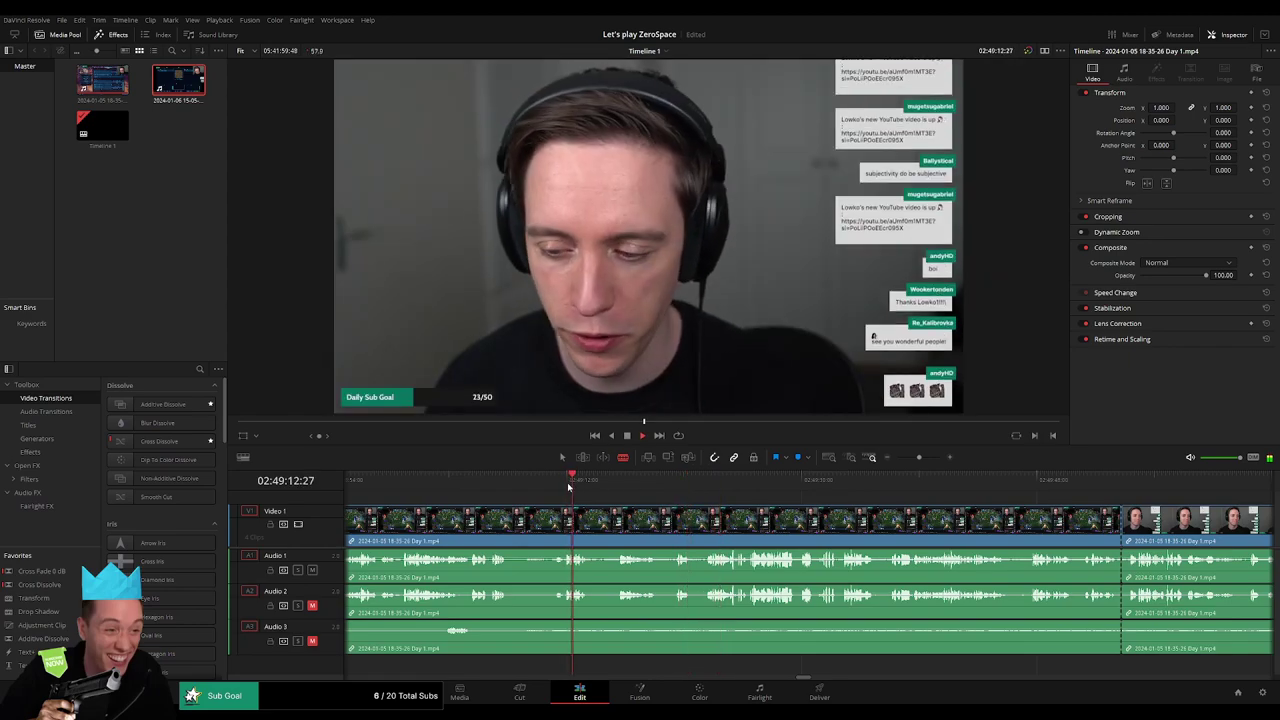
click(435, 486)
click(714, 482)
click(900, 482)
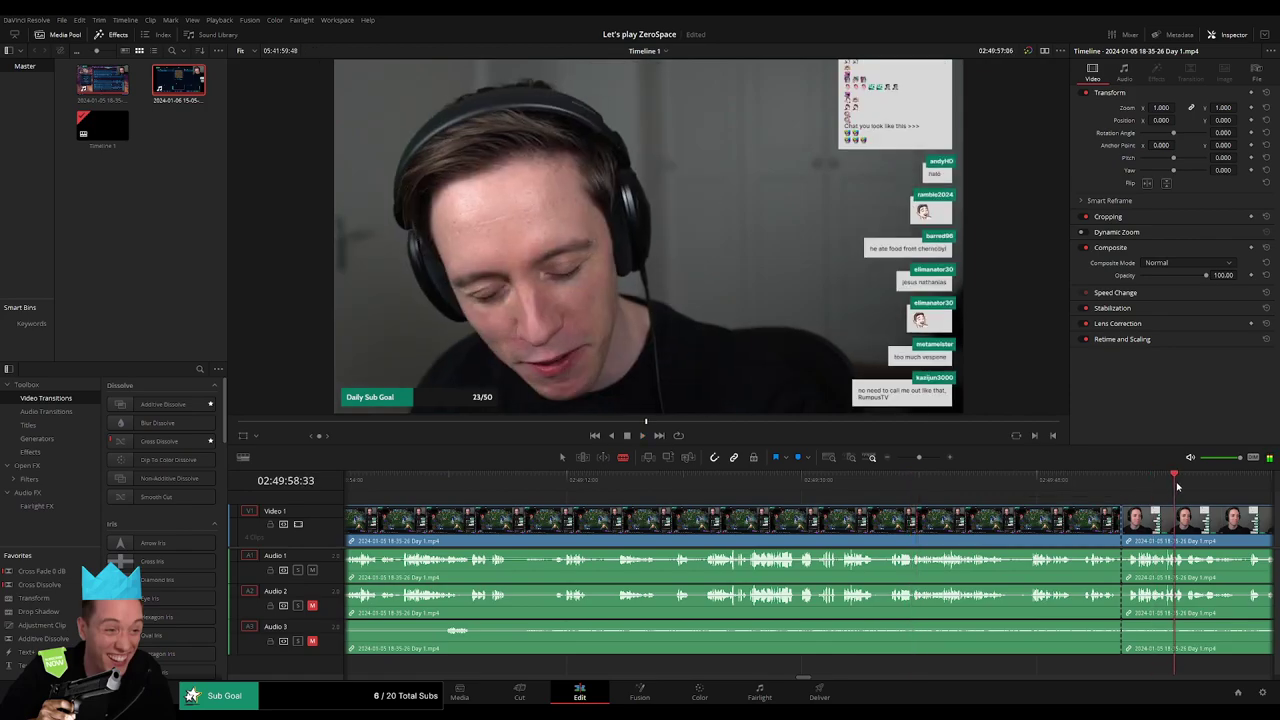
click(1178, 483)
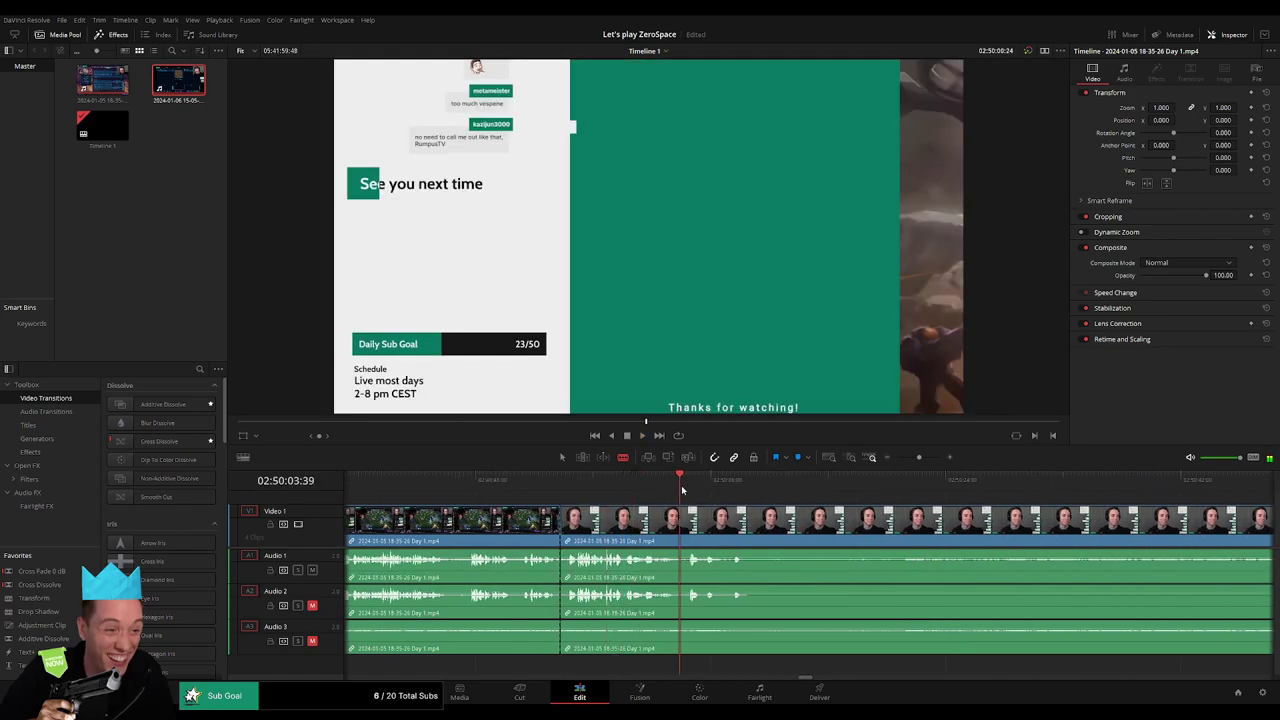
- Delete the leftover Day 1 footage after the sign-off split and move the Day 2 clip up against the Day 1 clip
drag(919, 457, 912, 458)
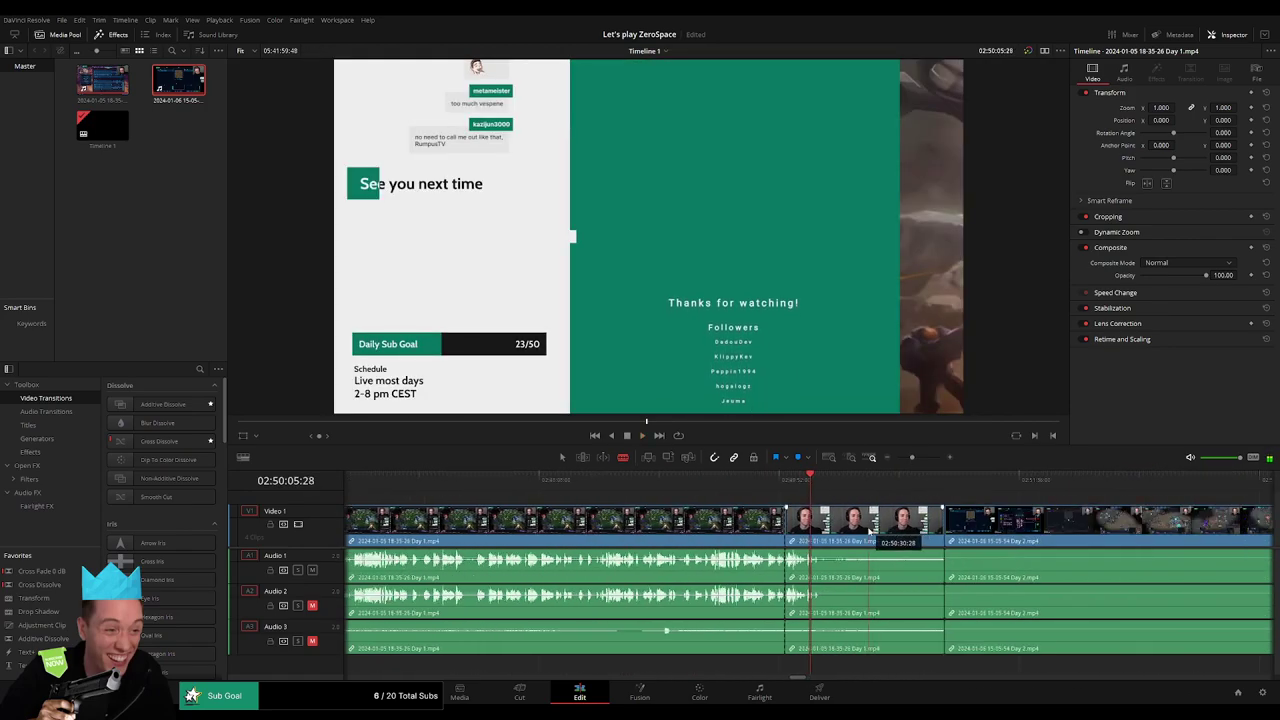
click(865, 520)
key(Delete)
drag(976, 527, 790, 522)
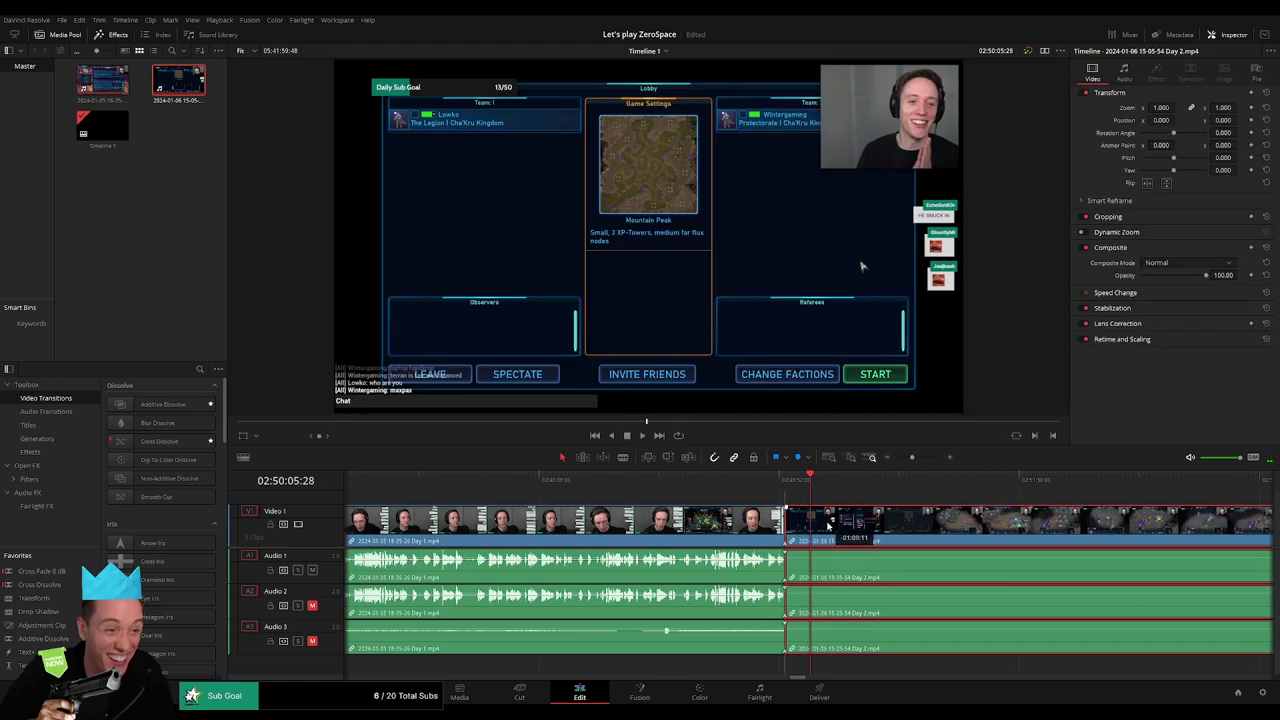
- Add the default video and audio transitions at the cut between the Day 1 and Day 2 clips
drag(912, 457, 924, 458)
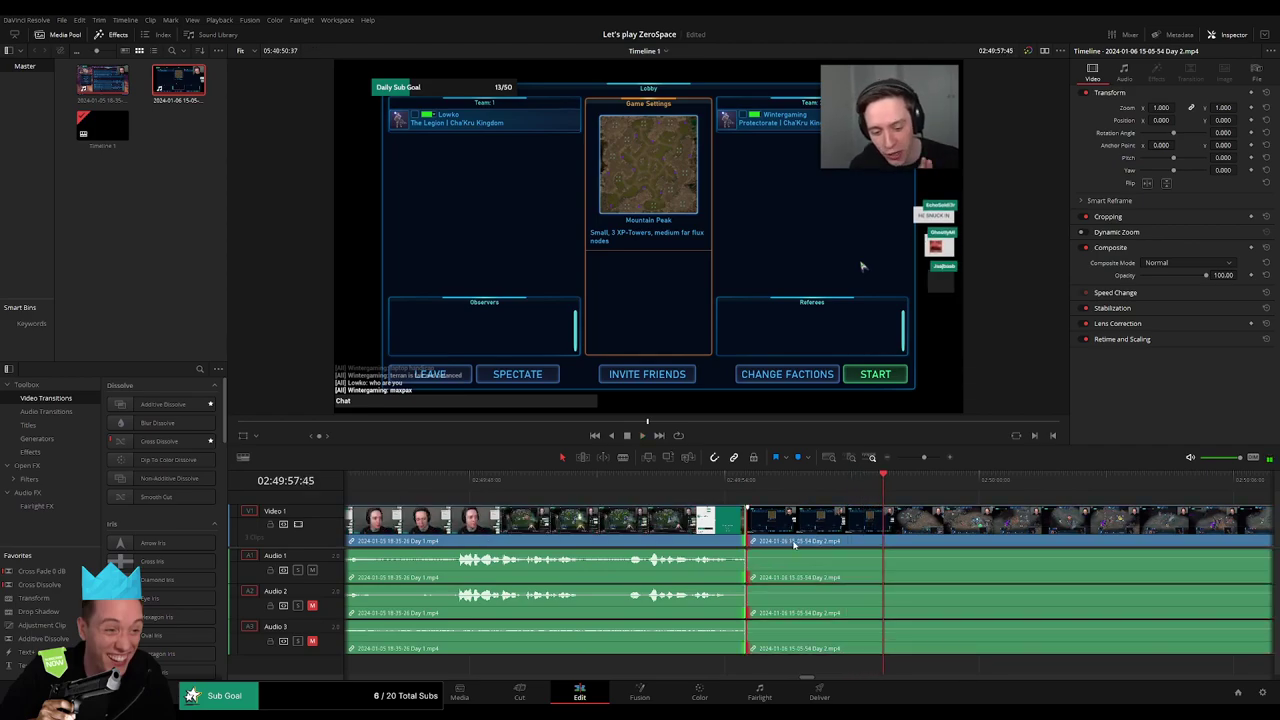
key(ctrl+t)
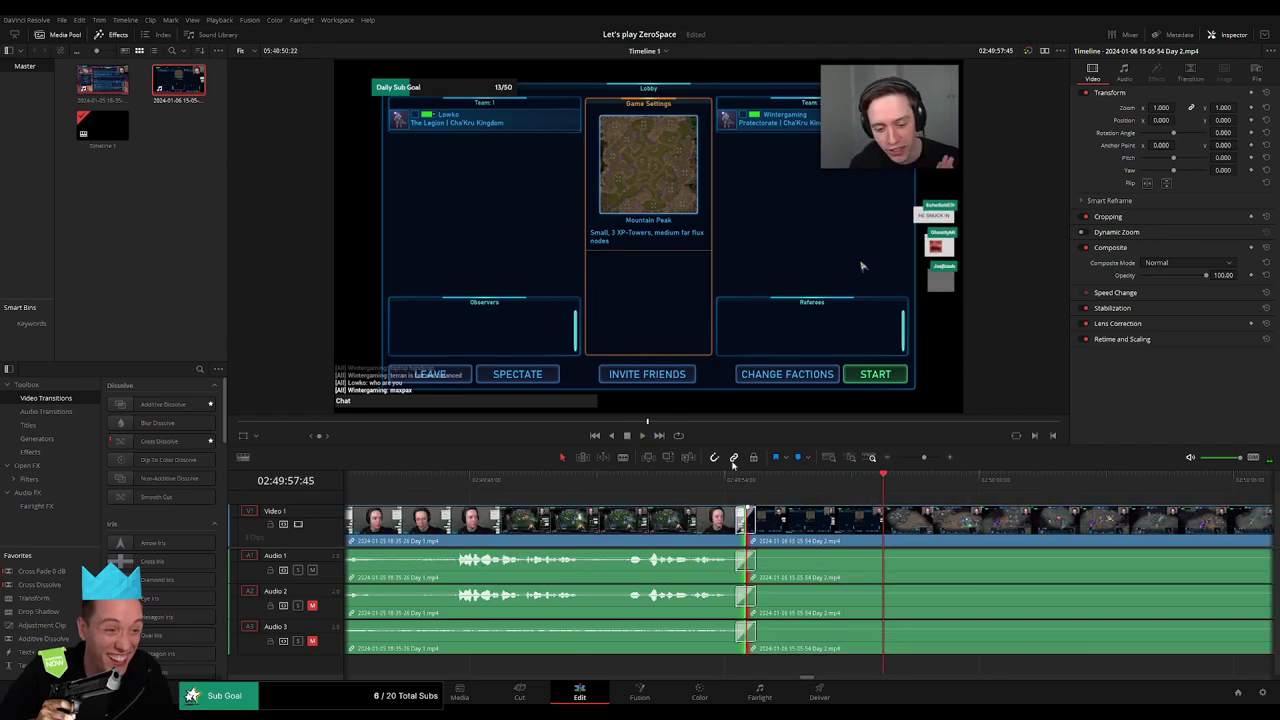
- Skim the opening of the Day 2 footage, from about 02:49:57 to 02:57, for a suitable place to split
key(space)
drag(924, 457, 552, 492)
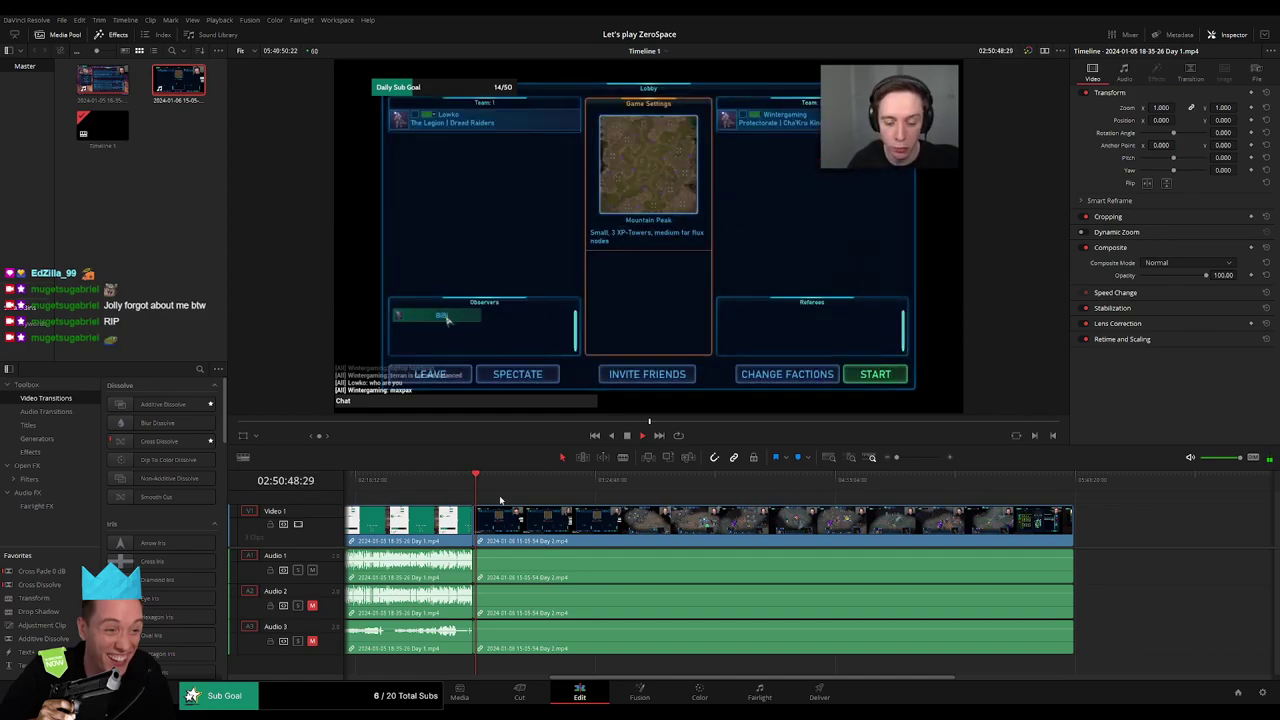
drag(507, 501, 492, 500)
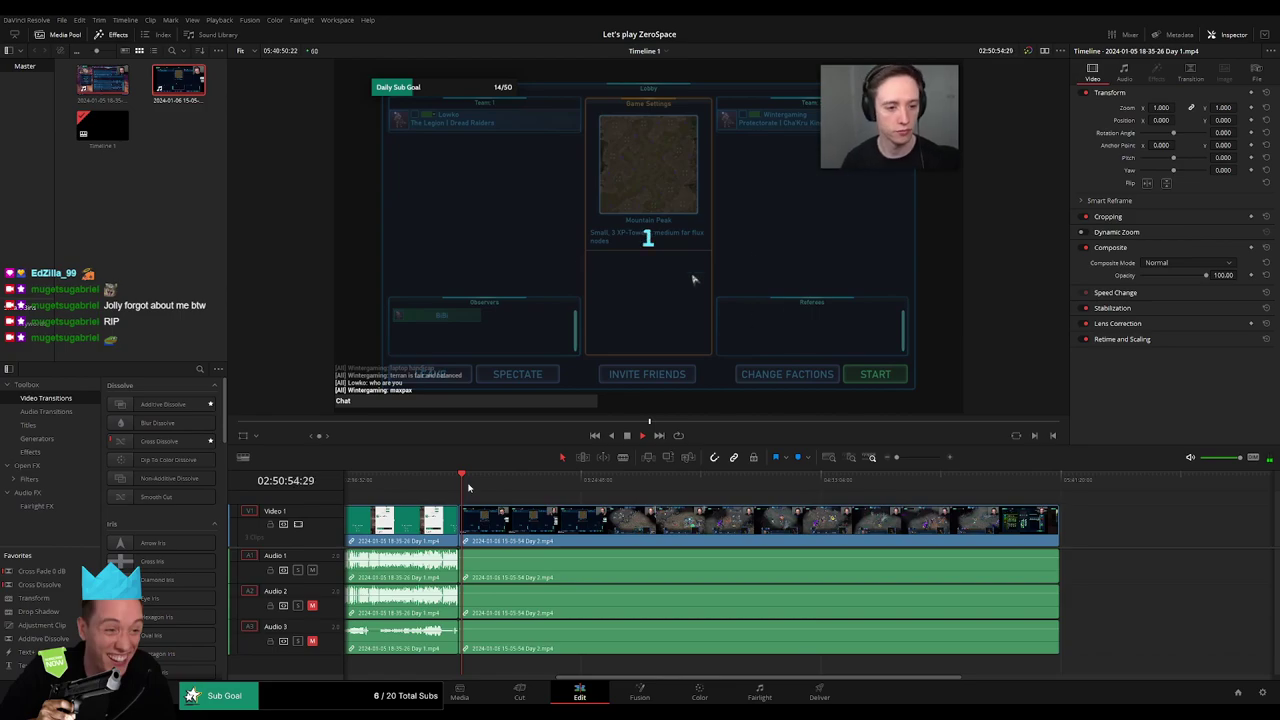
click(470, 487)
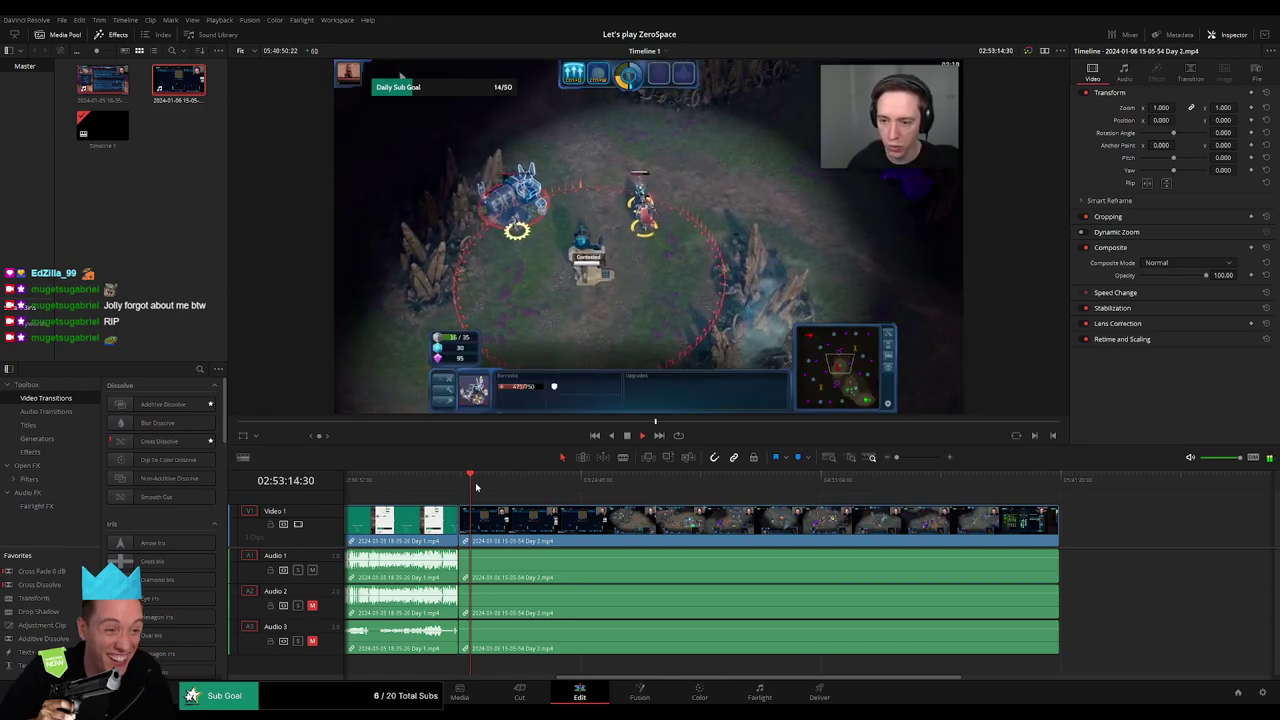
drag(904, 458, 895, 459)
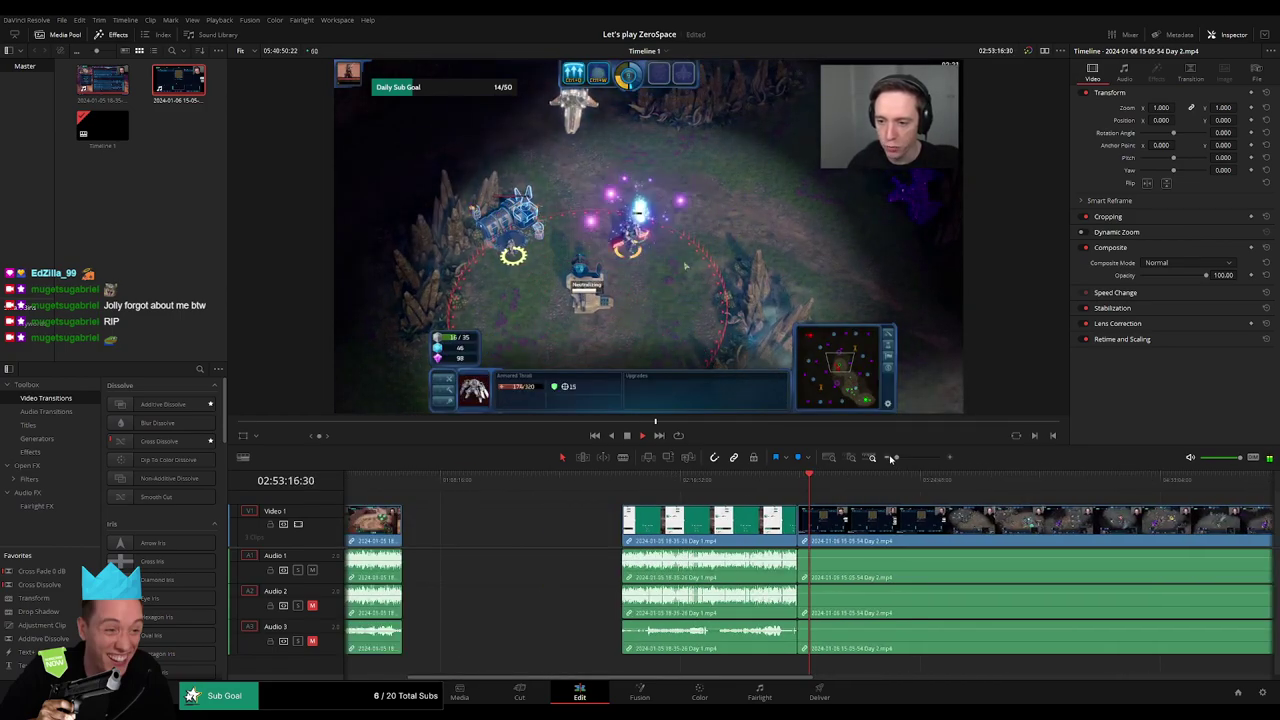
click(625, 489)
click(811, 487)
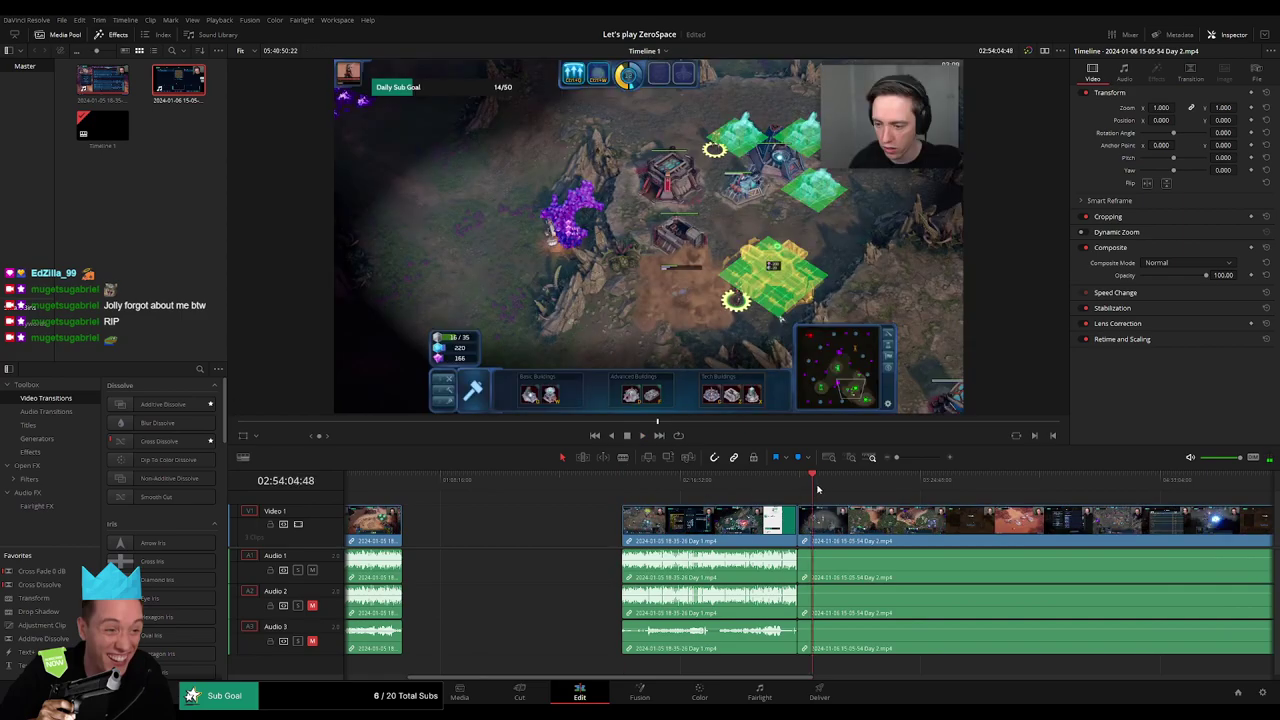
drag(906, 459, 922, 458)
click(857, 482)
click(1119, 485)
drag(1142, 491, 1160, 491)
- Split the Day 2 clip at 02:57:20:30 and add video and audio fades on both sides of the cut
drag(1120, 531, 609, 500)
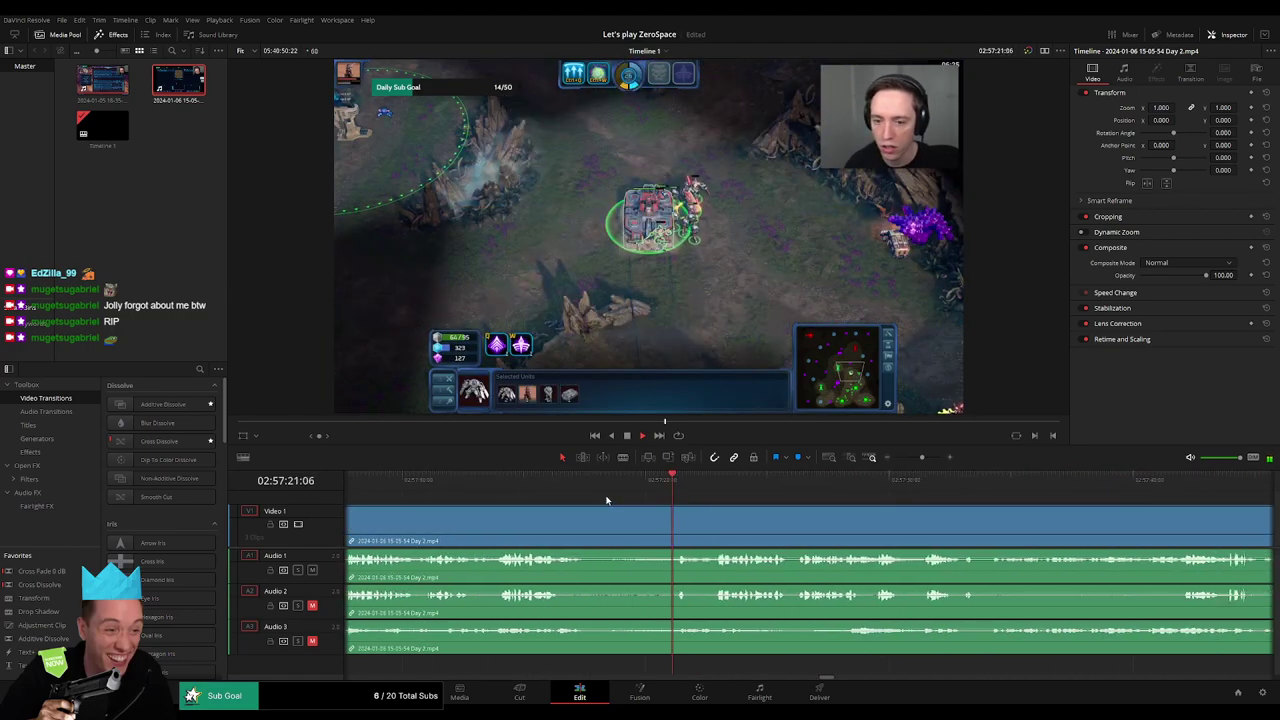
drag(736, 510, 611, 514)
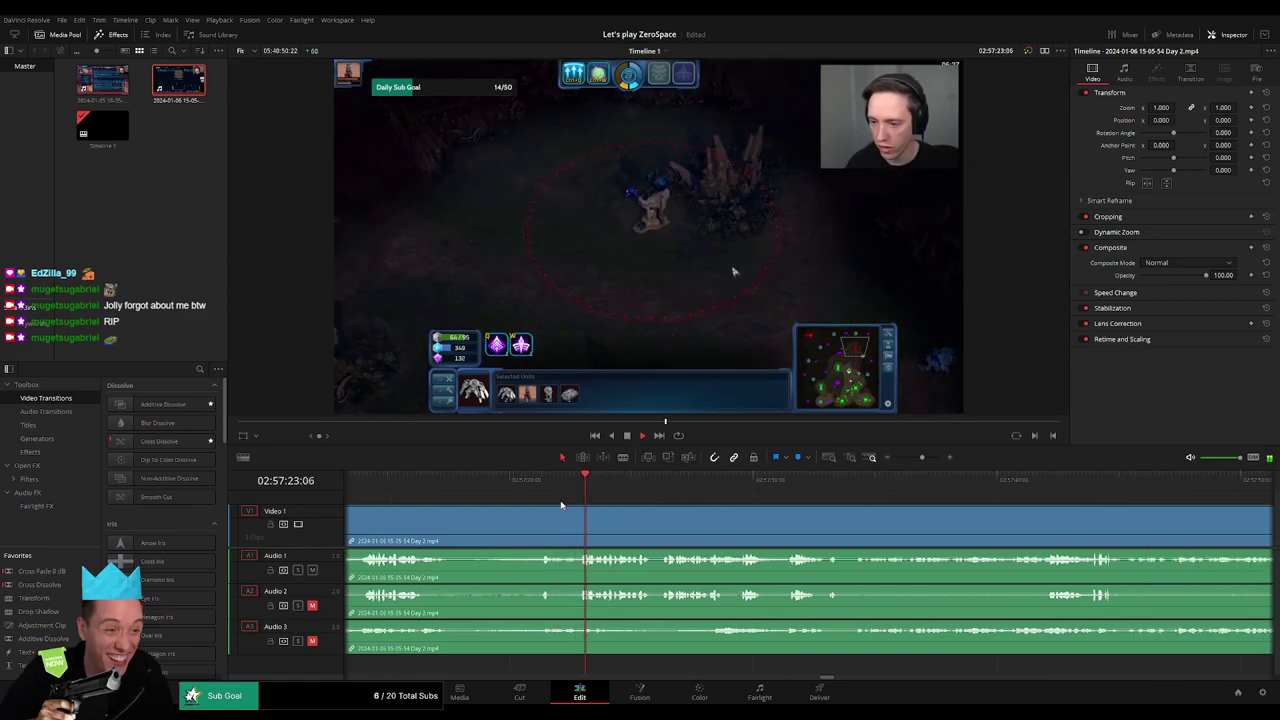
click(541, 483)
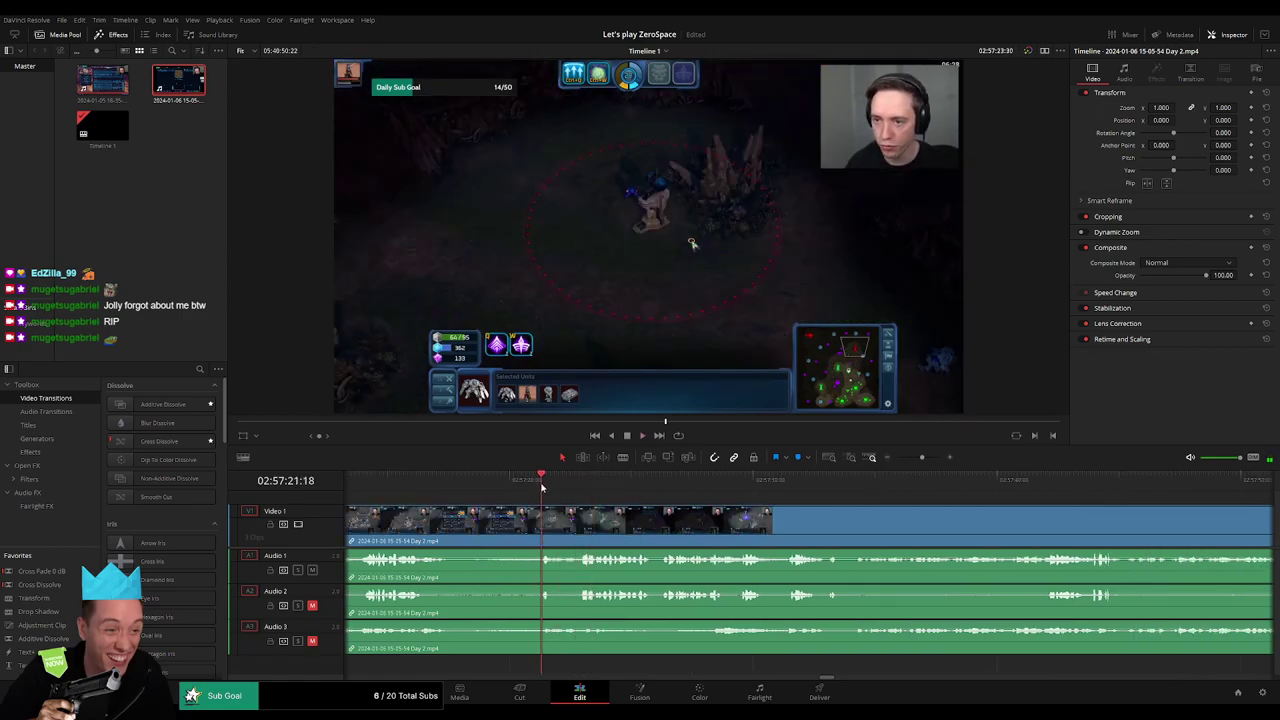
drag(541, 485, 522, 487)
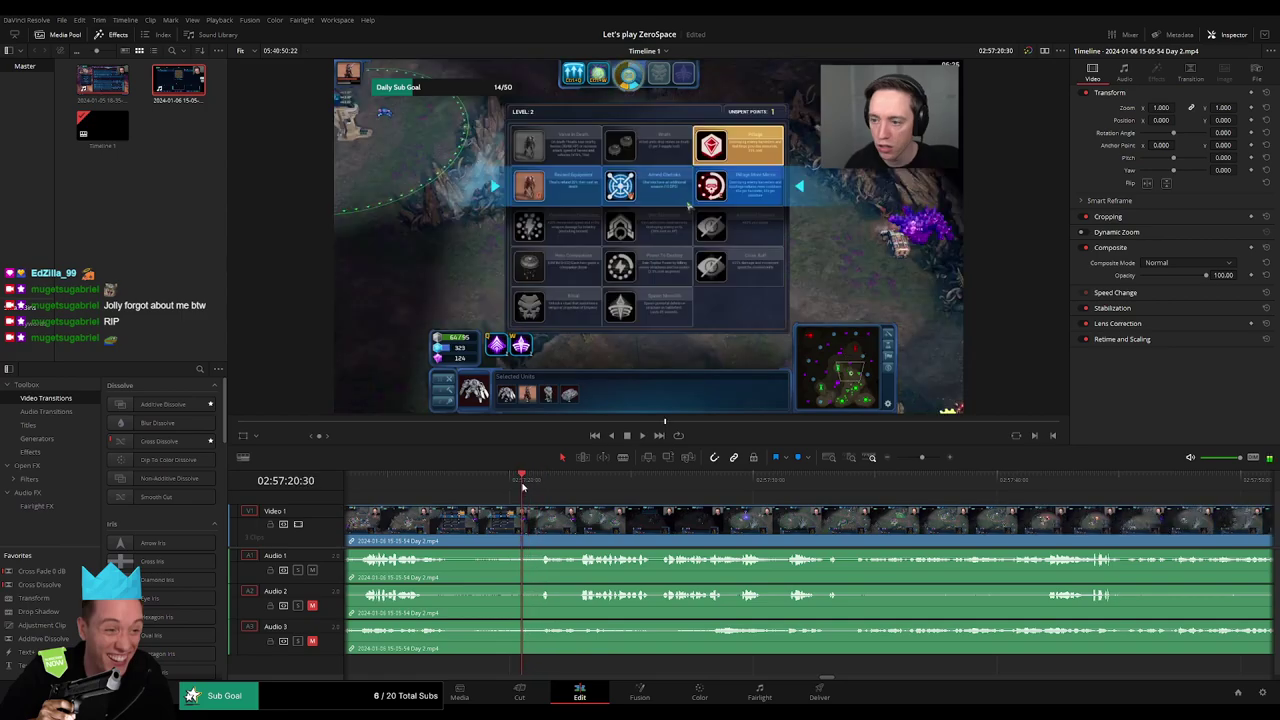
click(531, 527)
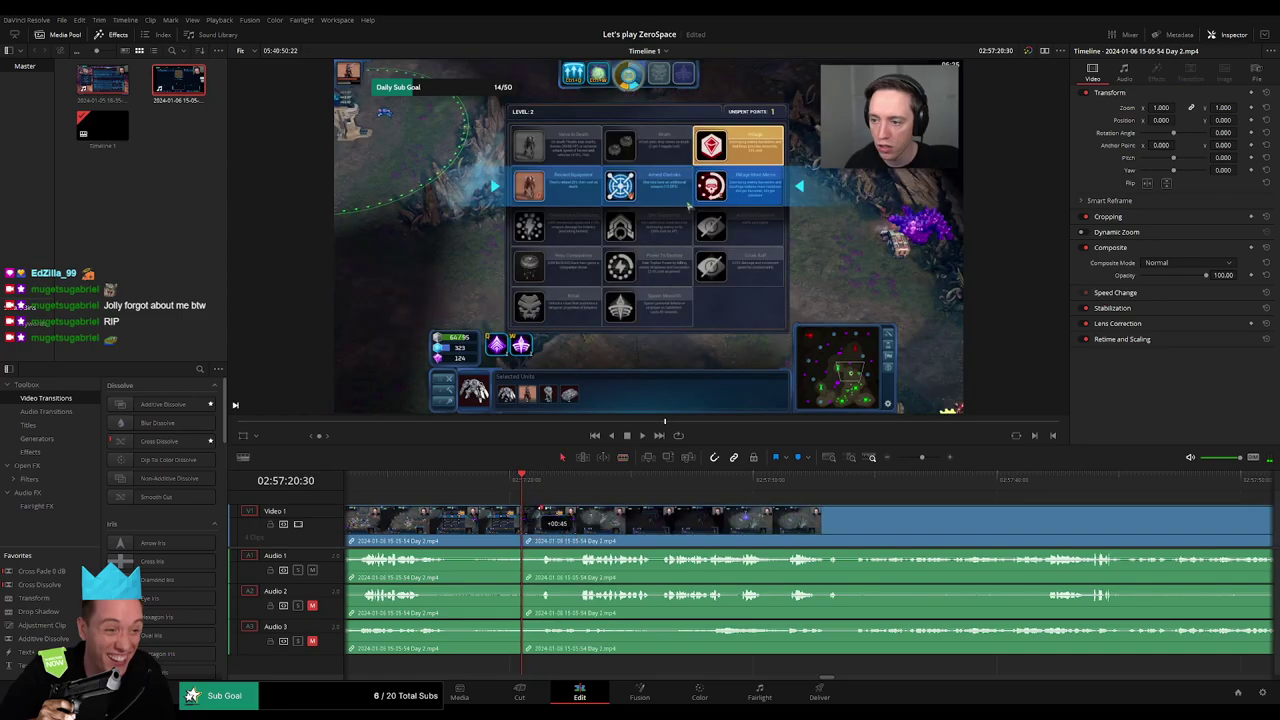
drag(546, 508, 494, 509)
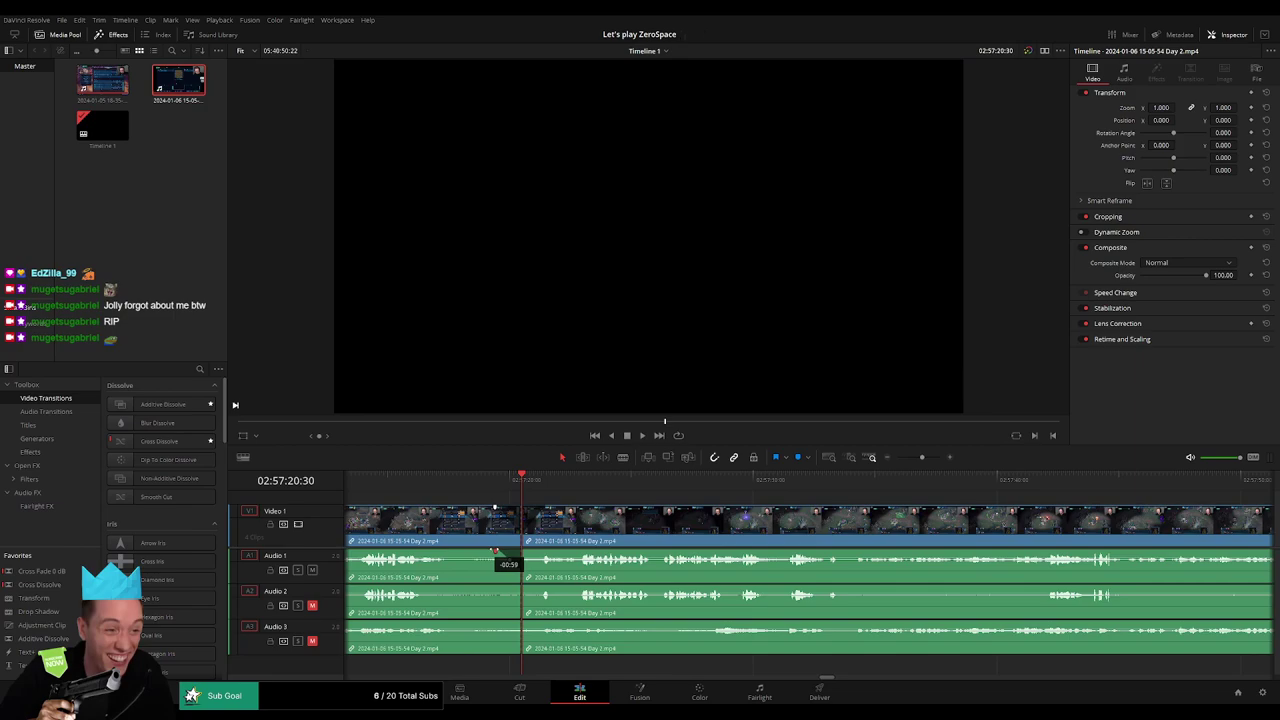
drag(524, 548, 533, 551)
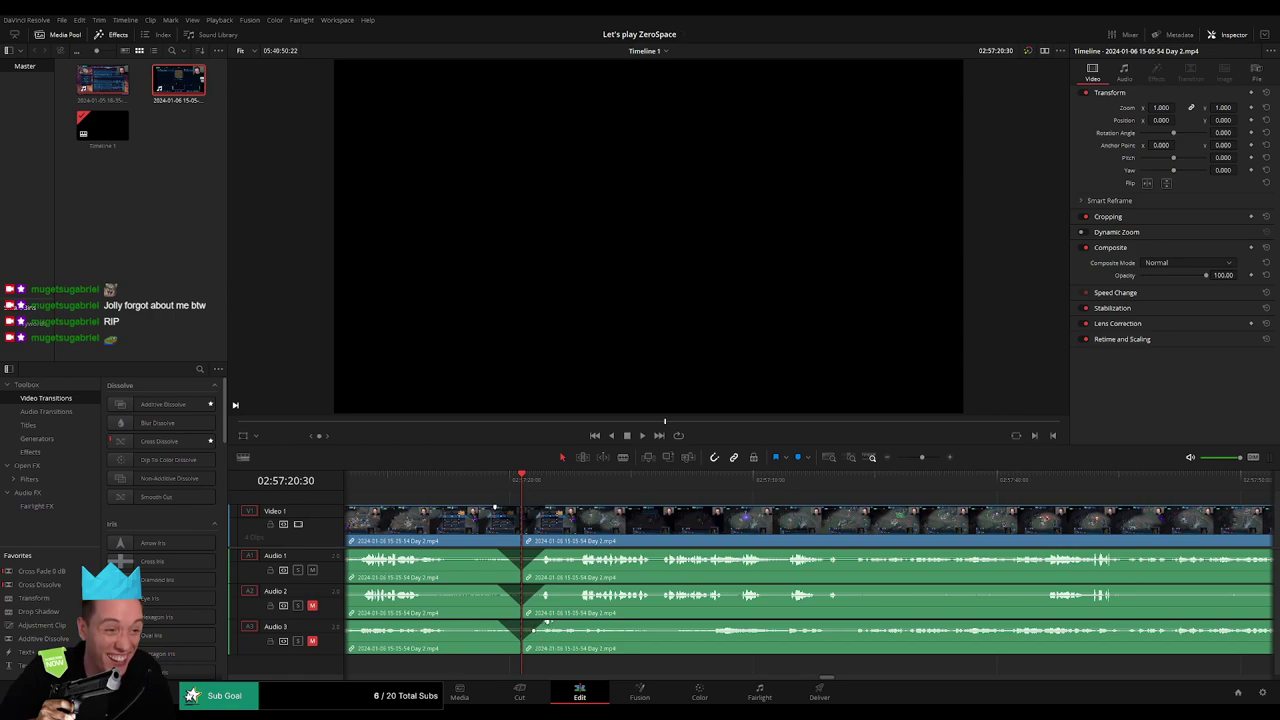
- Move the Day 2 clip that follows the new cut along the timeline so it starts at 04:00:00:00
drag(920, 457, 897, 457)
drag(868, 499, 637, 497)
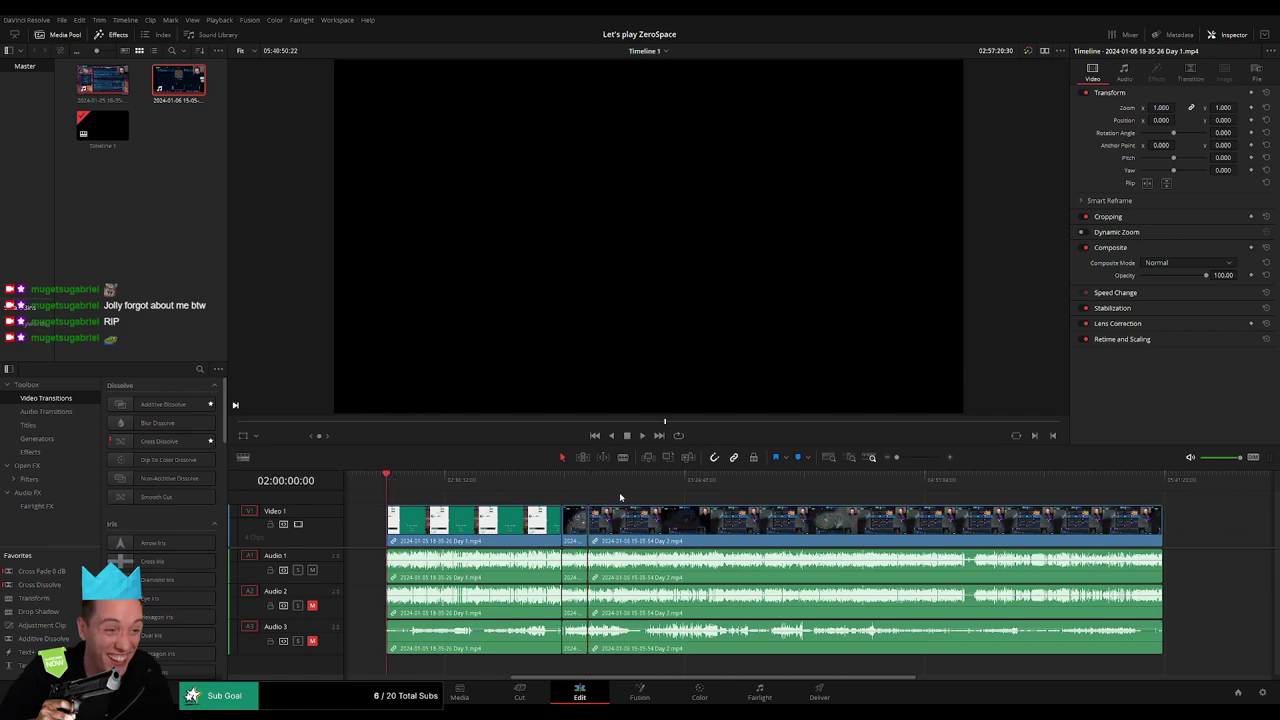
click(589, 482)
drag(697, 499, 465, 501)
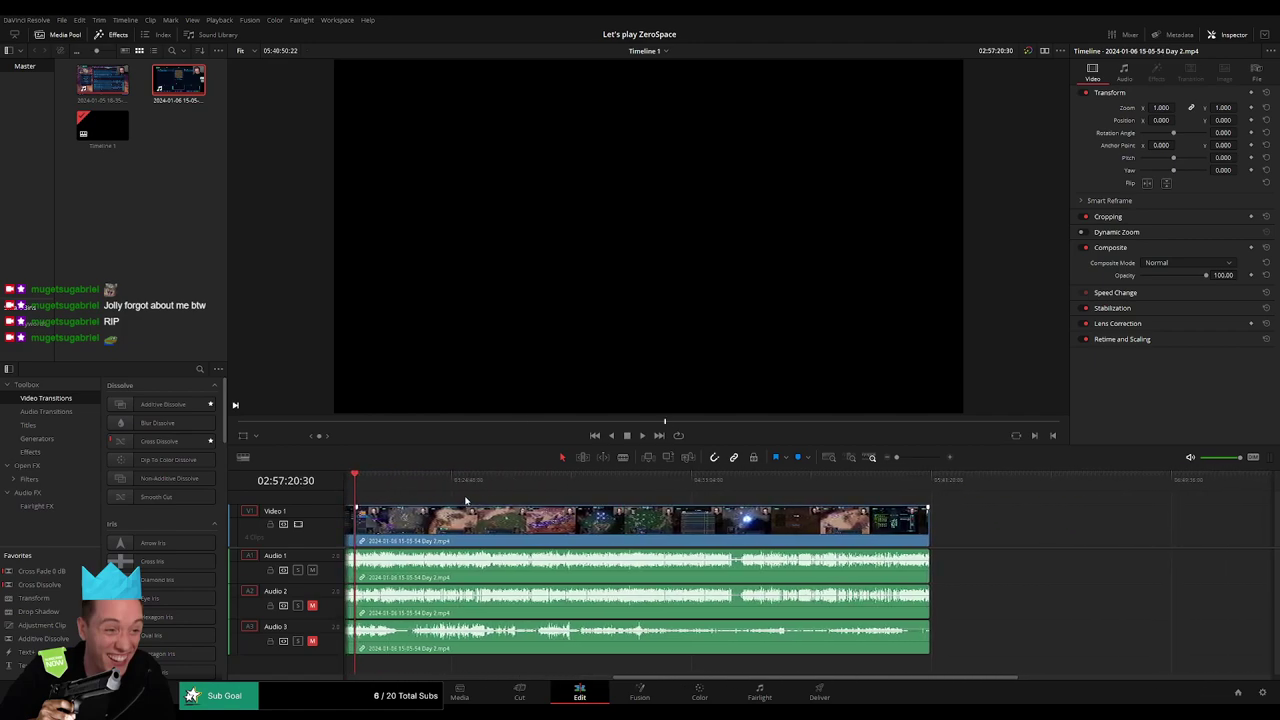
drag(546, 531, 703, 538)
click(519, 508)
scroll(549, 514, left, 1)
click(471, 491)
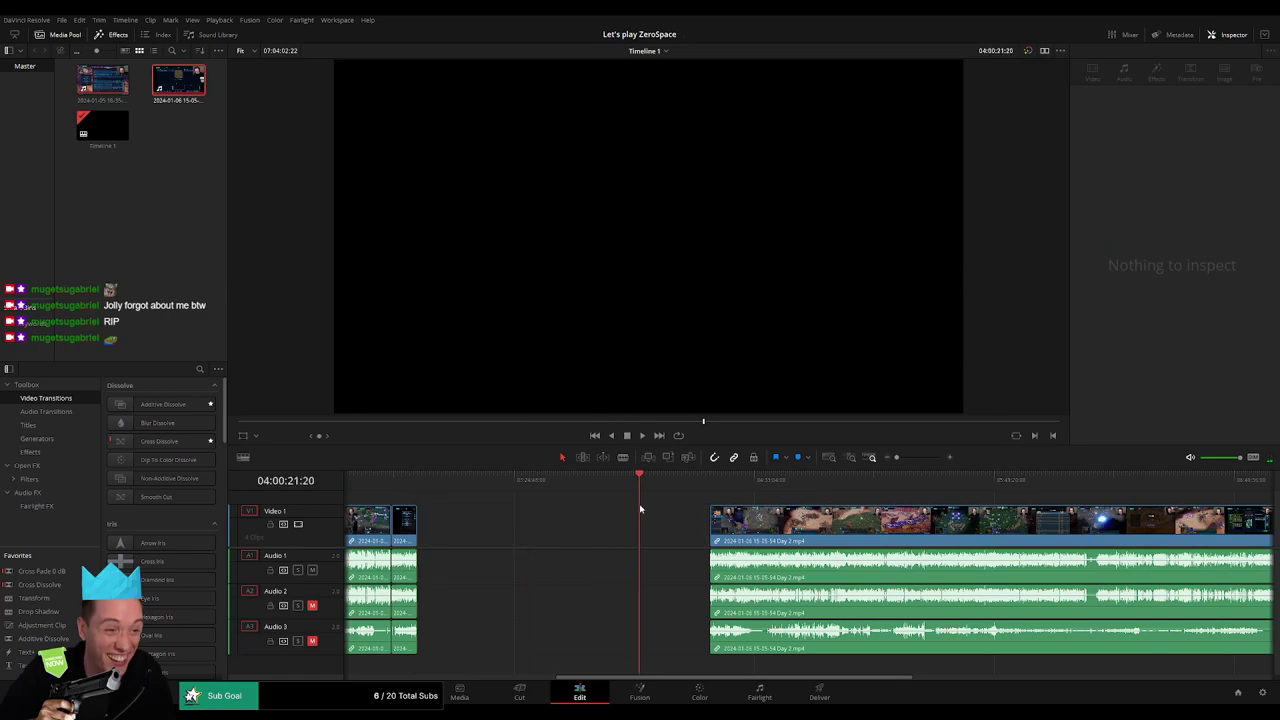
drag(896, 457, 904, 459)
drag(812, 480, 811, 481)
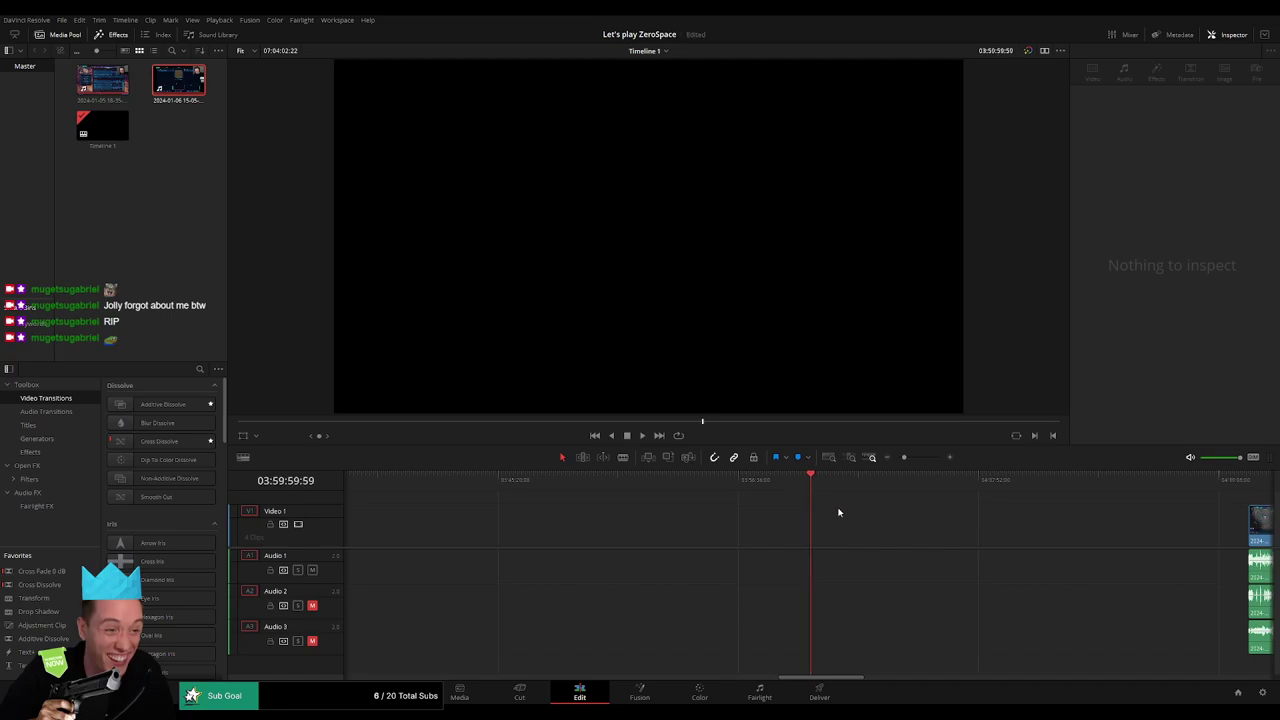
scroll(900, 483, down, 3)
drag(950, 512, 558, 491)
click(881, 501)
- Examine the moved Day 2 clip, especially from about 04:56:33 to 04:57:24, for a quiet place to split
key(space)
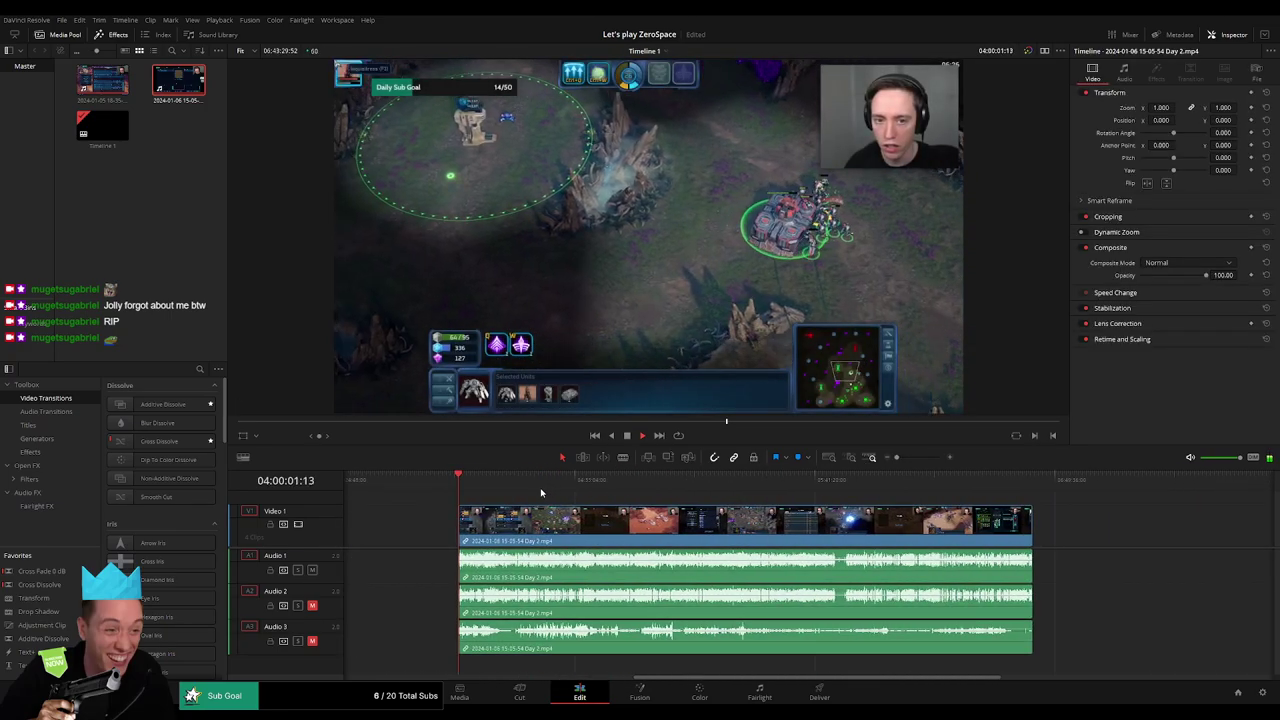
drag(467, 480, 658, 485)
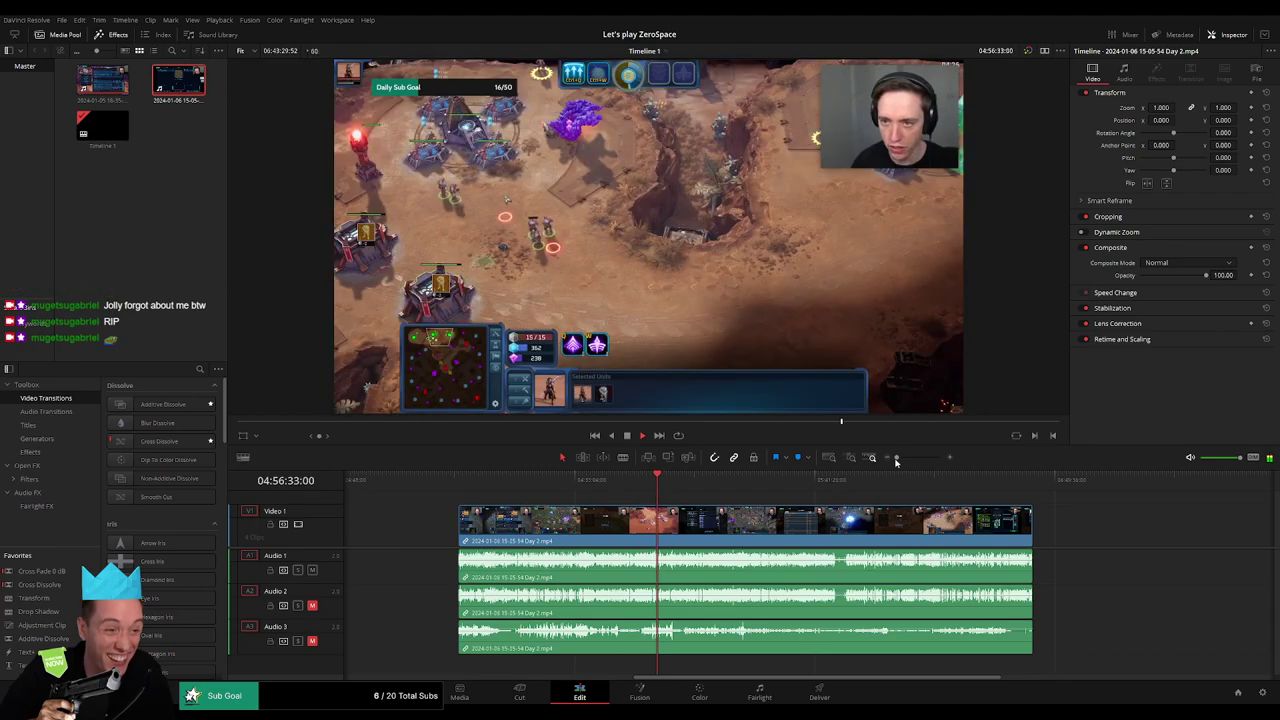
drag(896, 460, 914, 460)
click(895, 484)
drag(958, 524, 648, 521)
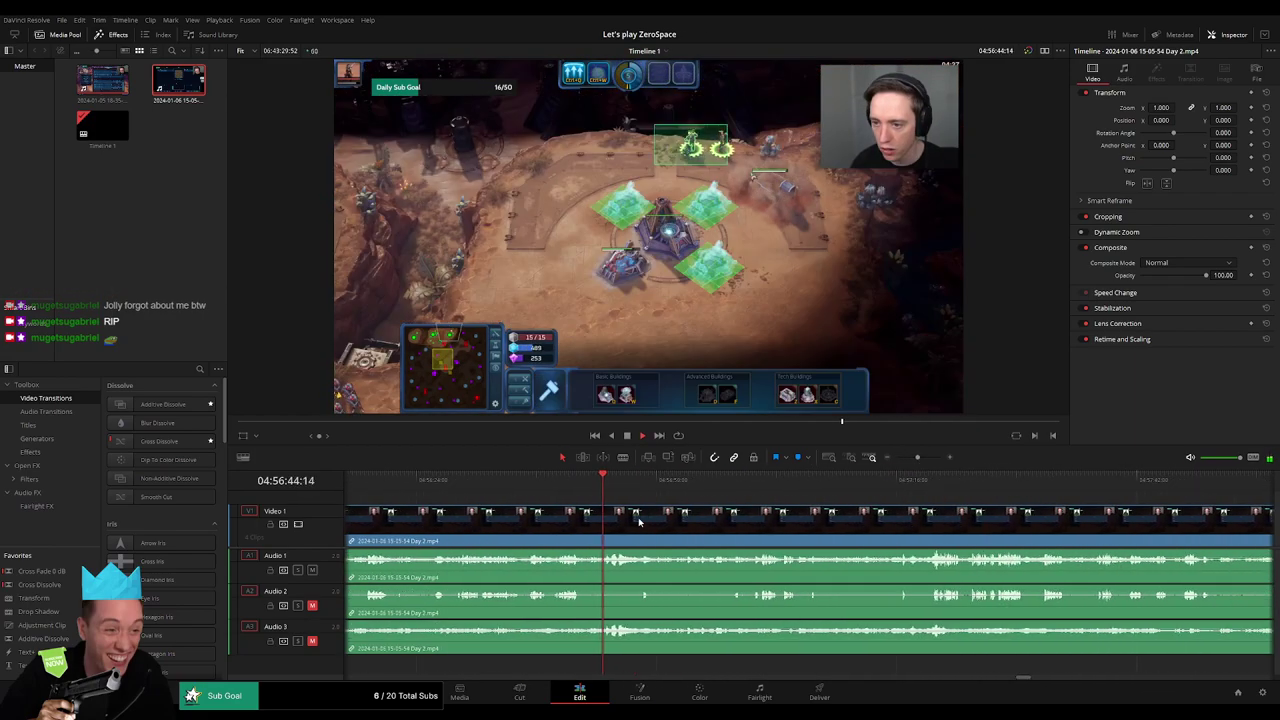
click(760, 485)
drag(855, 490, 709, 510)
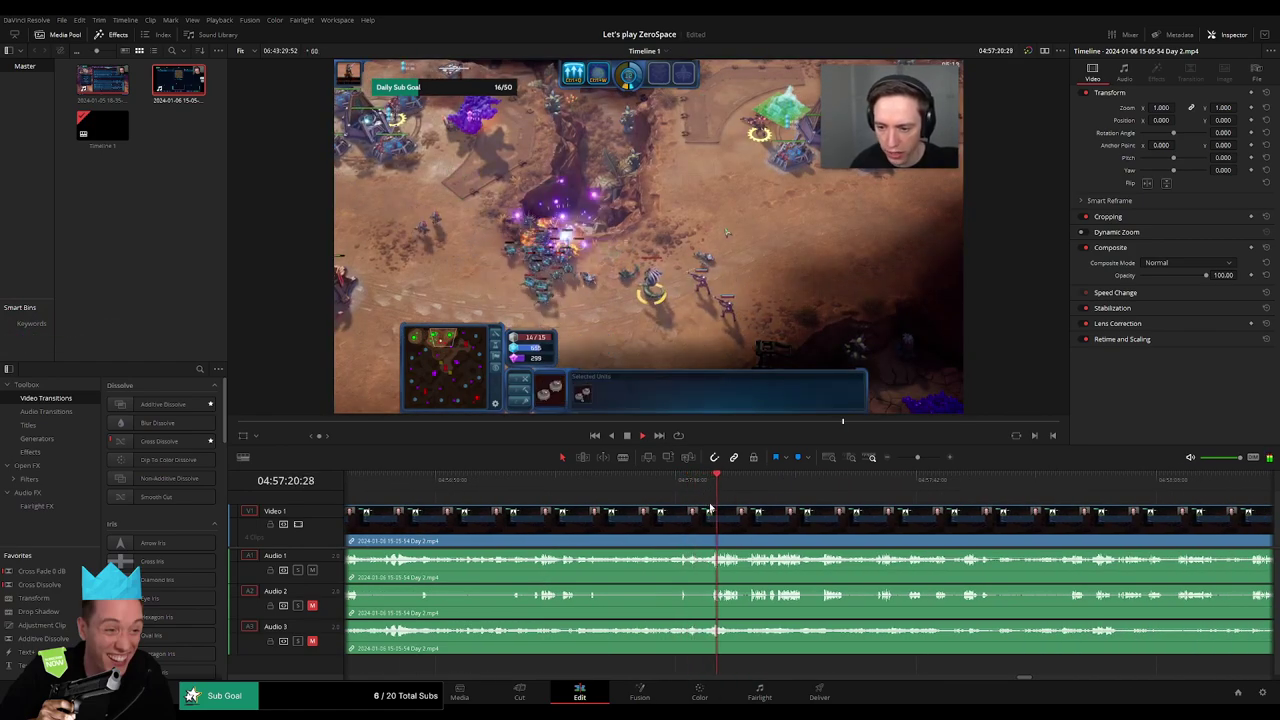
click(752, 493)
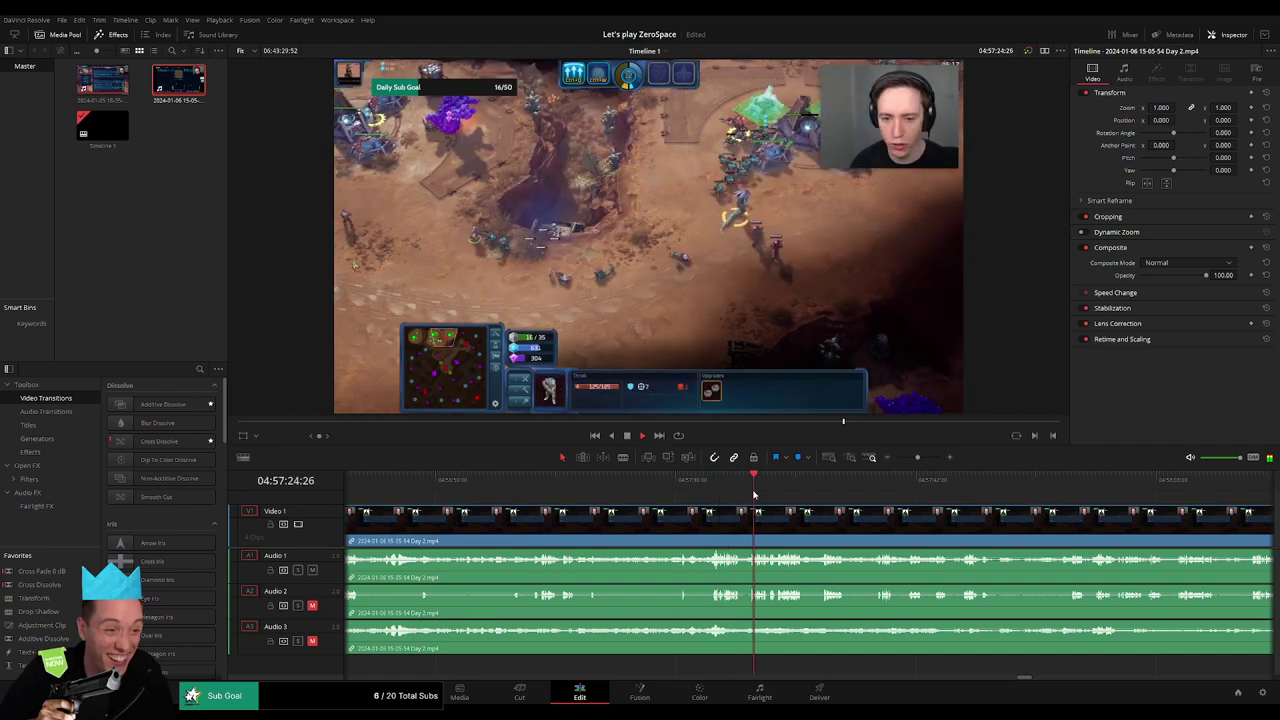
click(678, 489)
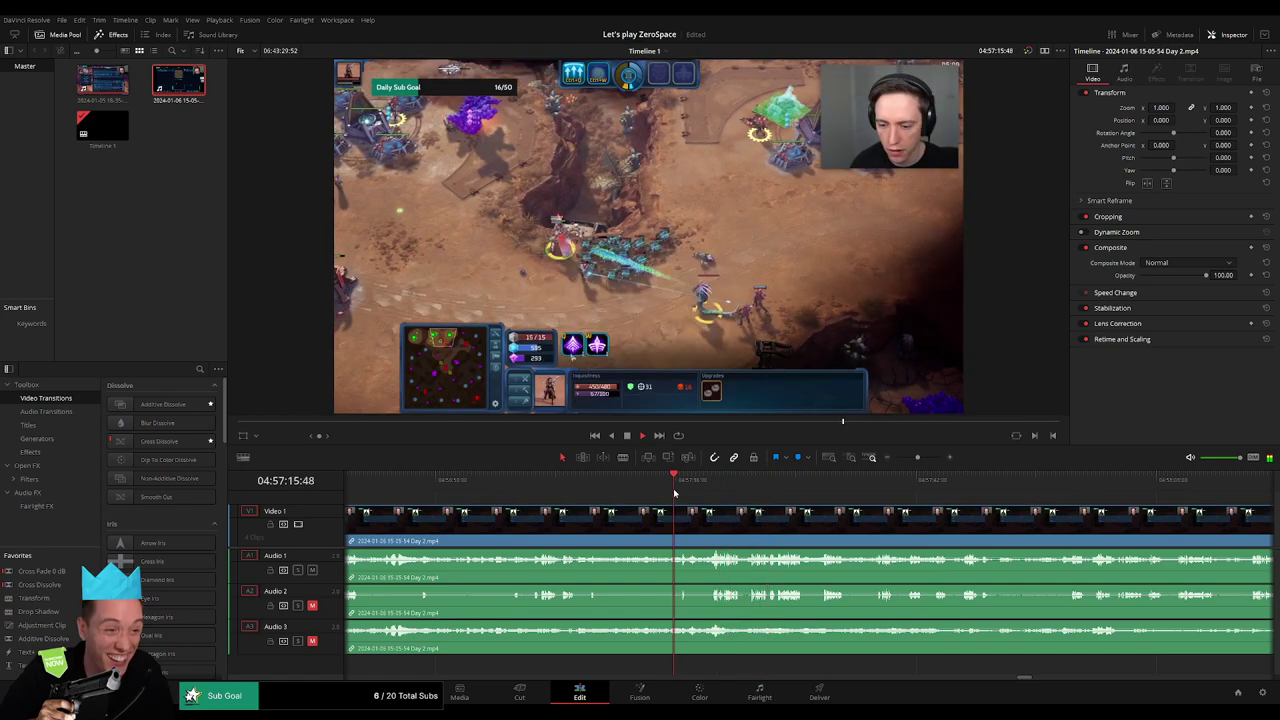
click(930, 459)
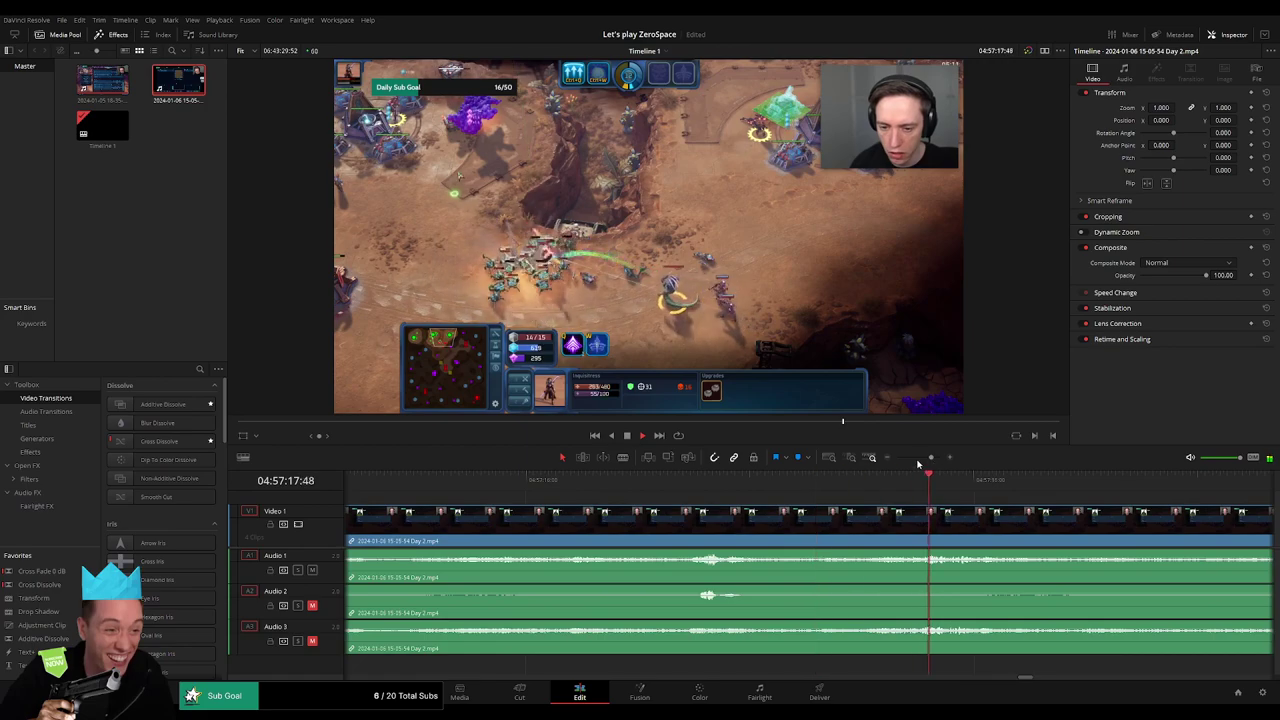
click(918, 459)
drag(775, 487, 766, 486)
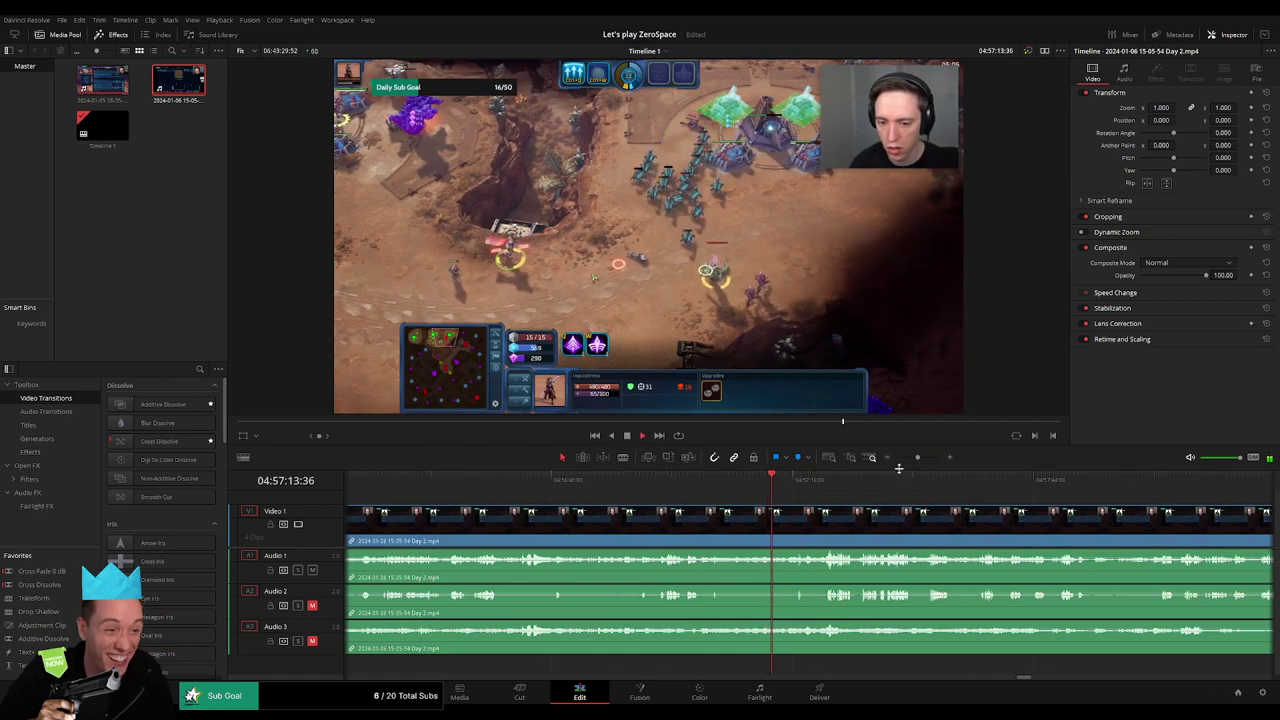
- Split the Day 2 clip at 04:57:14:00 and add video and audio fades of about one second around the cut
drag(918, 457, 928, 458)
drag(824, 491, 817, 491)
key(Left)
key(Left)
key(Left)
key(Left)
key(Left)
click(813, 521)
key(a)
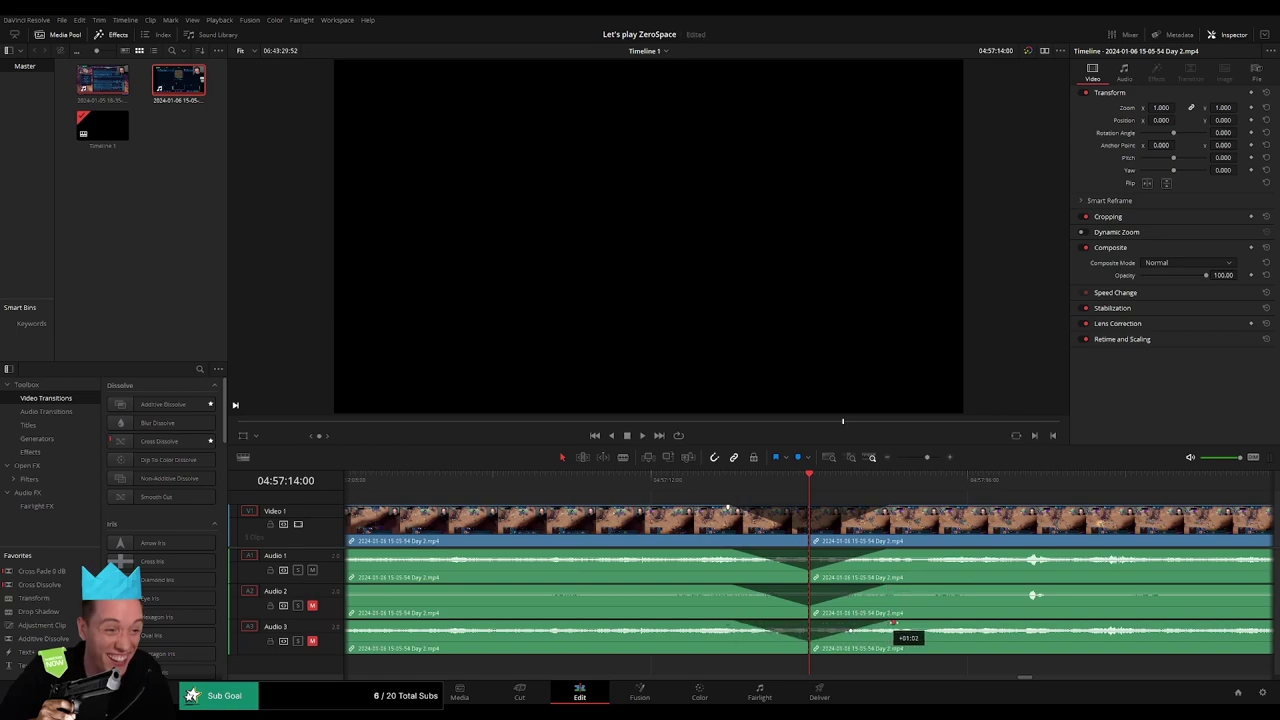
- Move the last Day 2 clip along the timeline so it starts at 06:00:00:00, separate from the preceding part
drag(927, 457, 896, 457)
drag(903, 503, 725, 501)
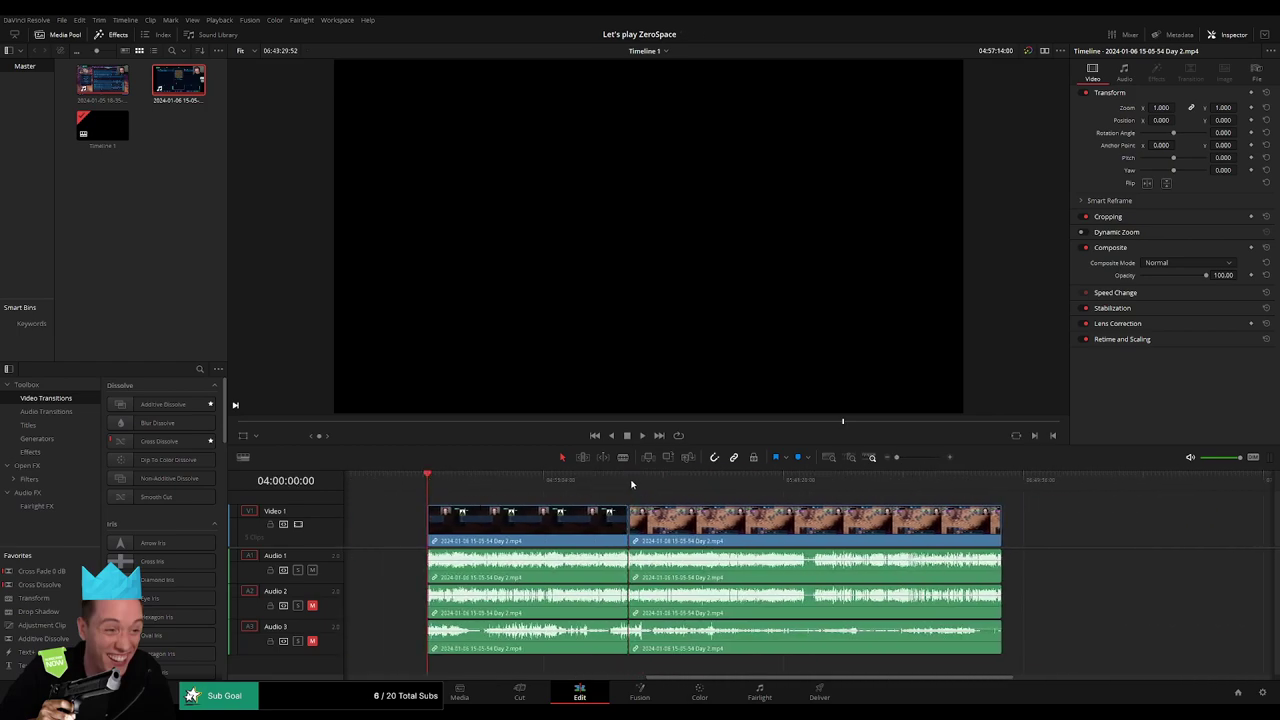
drag(791, 517, 514, 496)
drag(588, 518, 897, 532)
click(531, 517)
scroll(652, 528, left, 3)
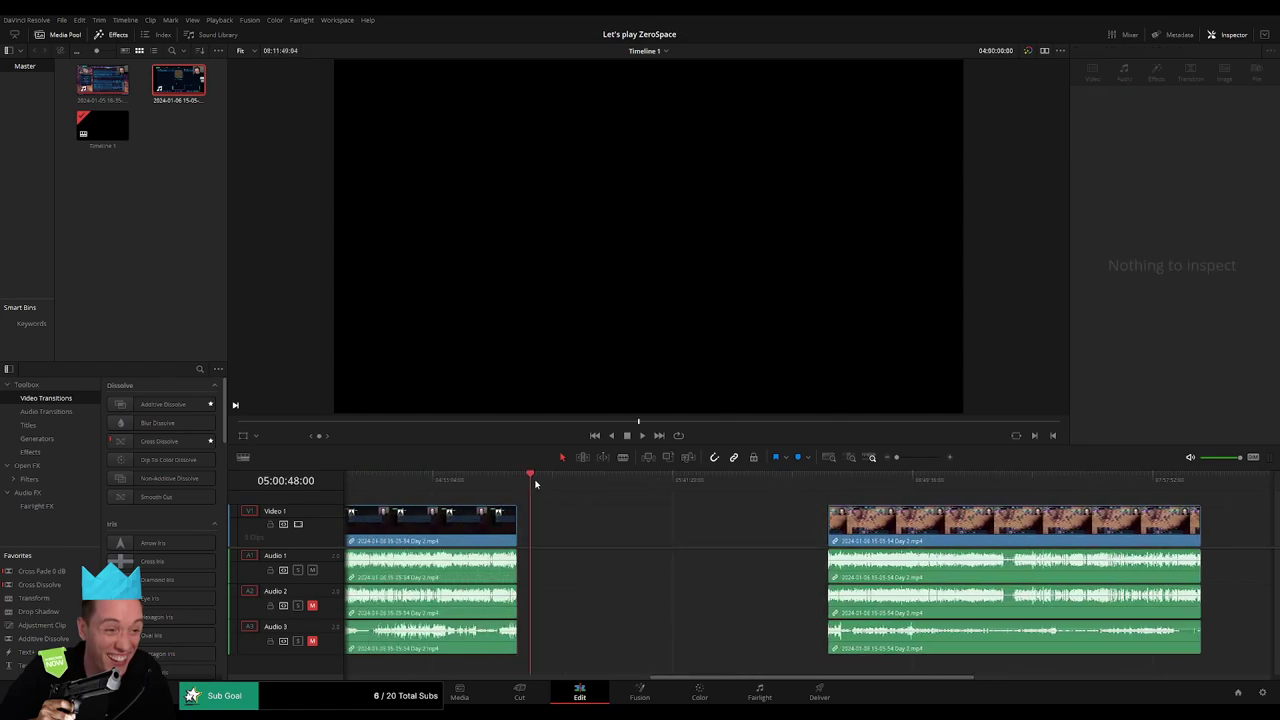
drag(689, 504, 717, 505)
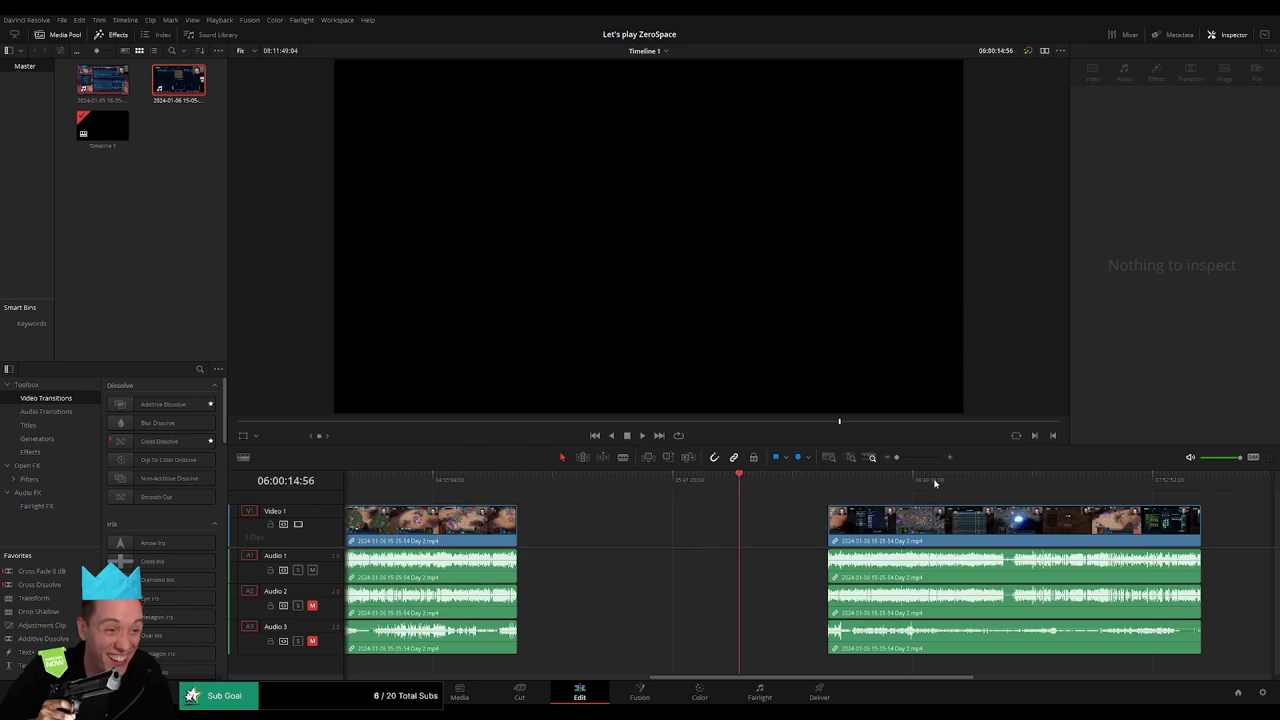
click(906, 457)
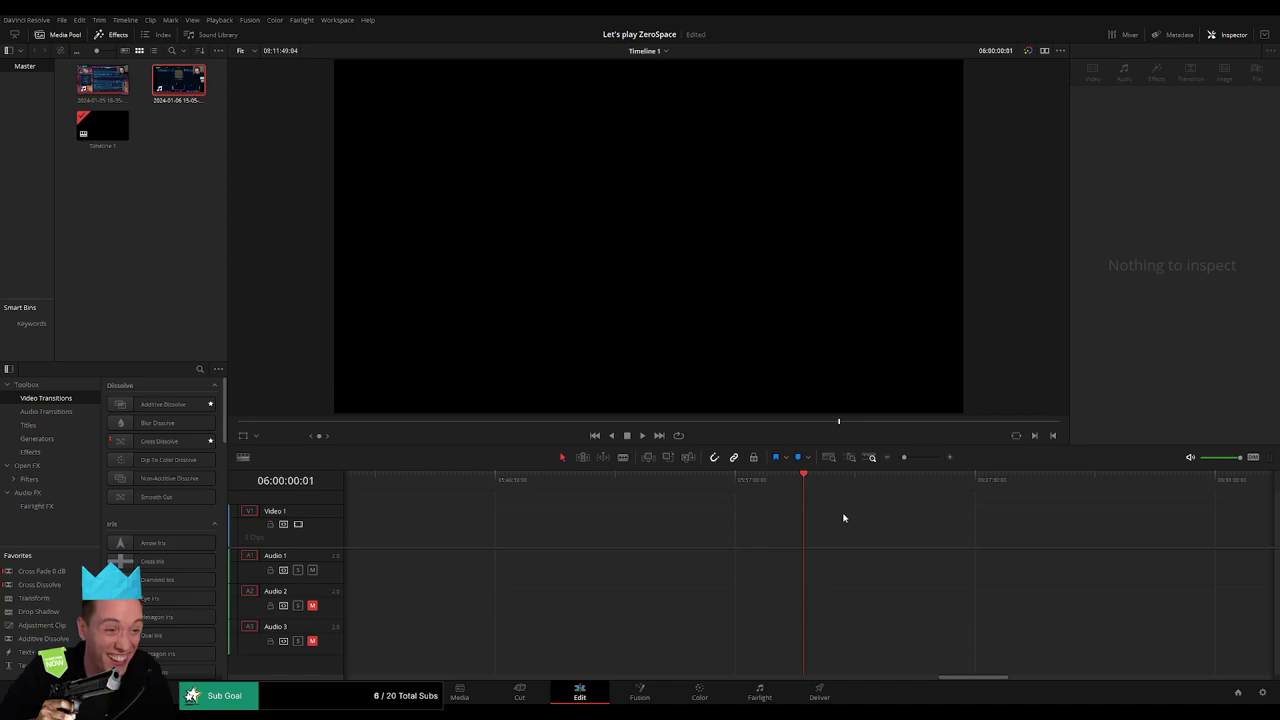
click(888, 460)
click(888, 460)
drag(987, 527, 897, 527)
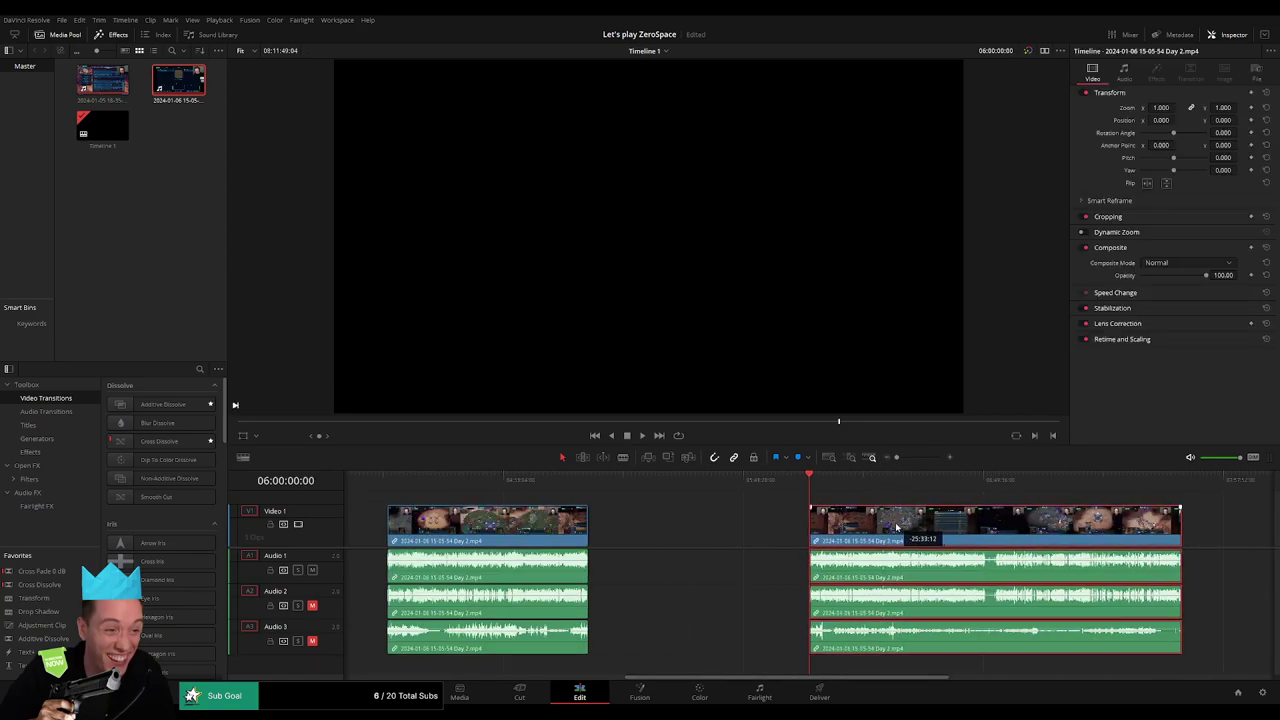
click(895, 500)
- Find where the break begins in the last Day 2 clip and split the clip at 06:49:57:00
key(space)
scroll(760, 500, right, 3)
drag(501, 482, 664, 492)
key(space)
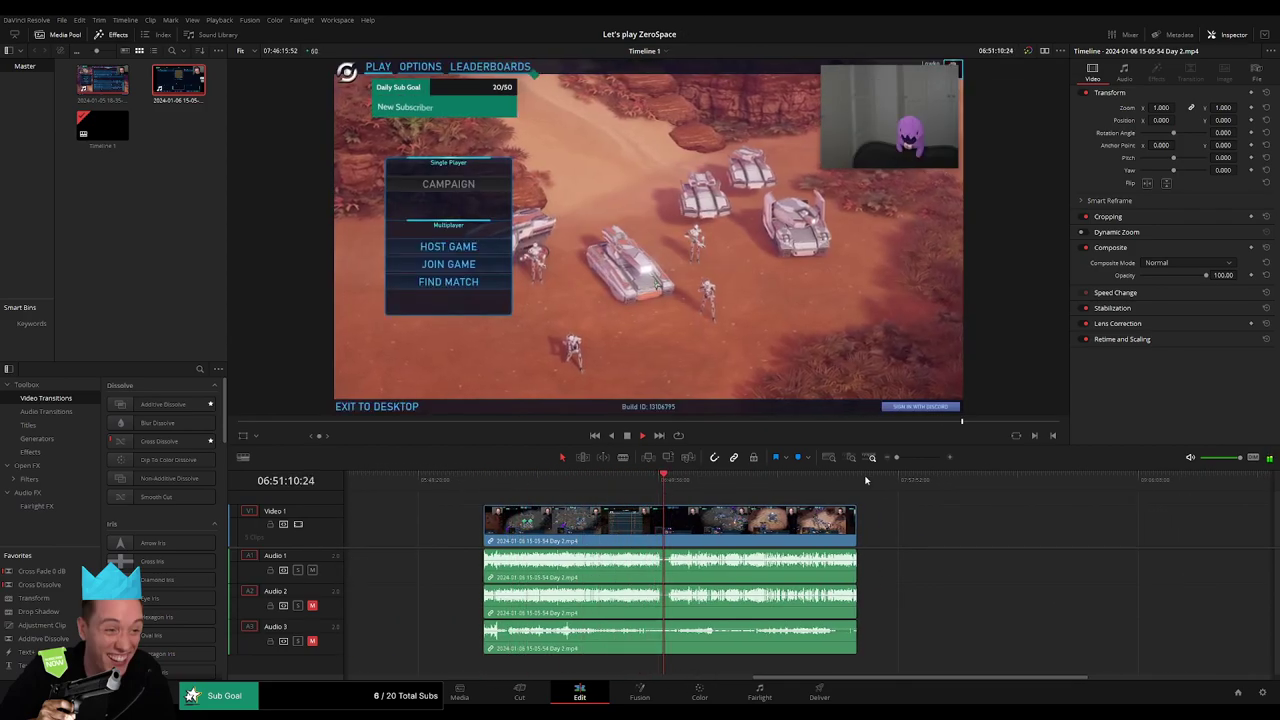
drag(897, 458, 911, 461)
click(595, 480)
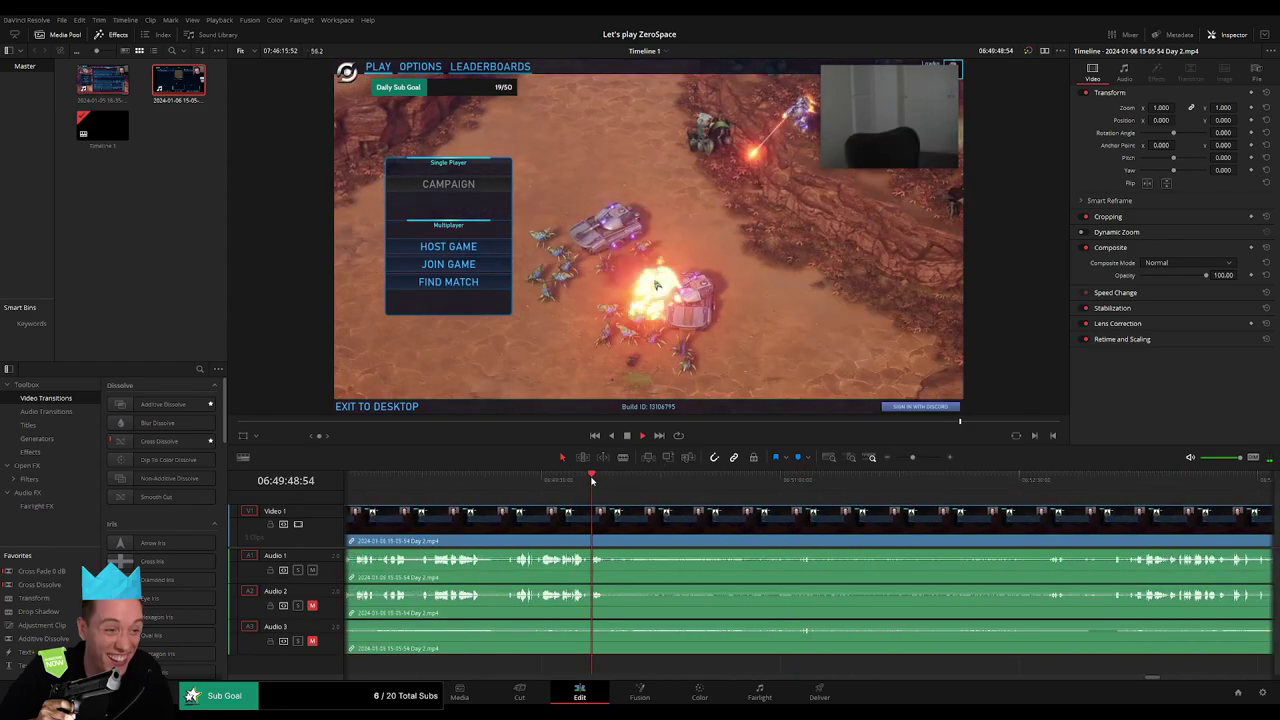
drag(912, 458, 922, 466)
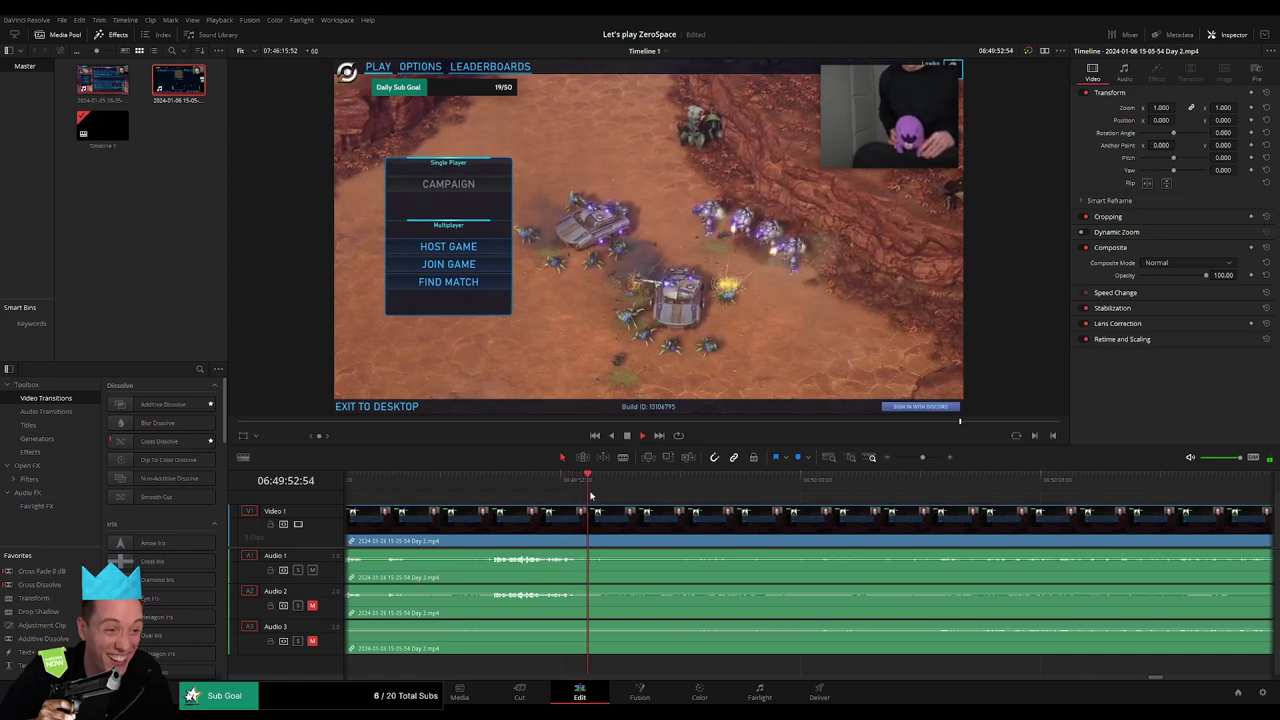
click(710, 486)
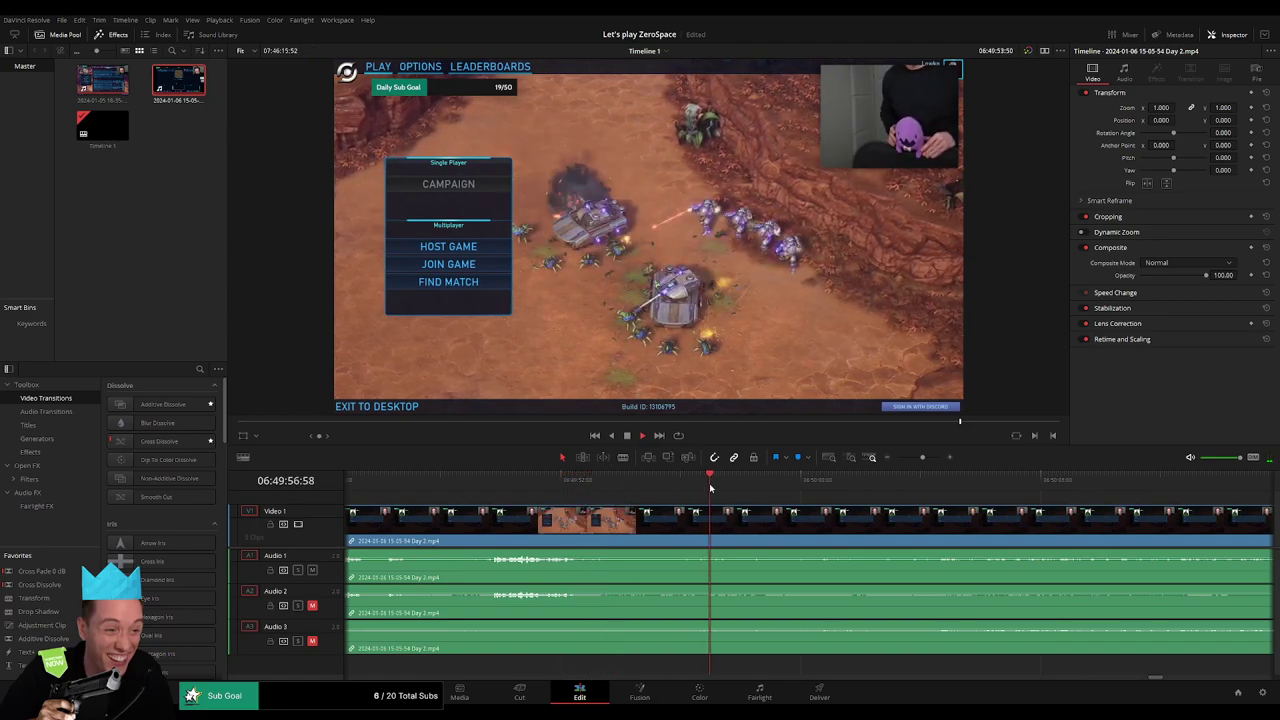
click(650, 487)
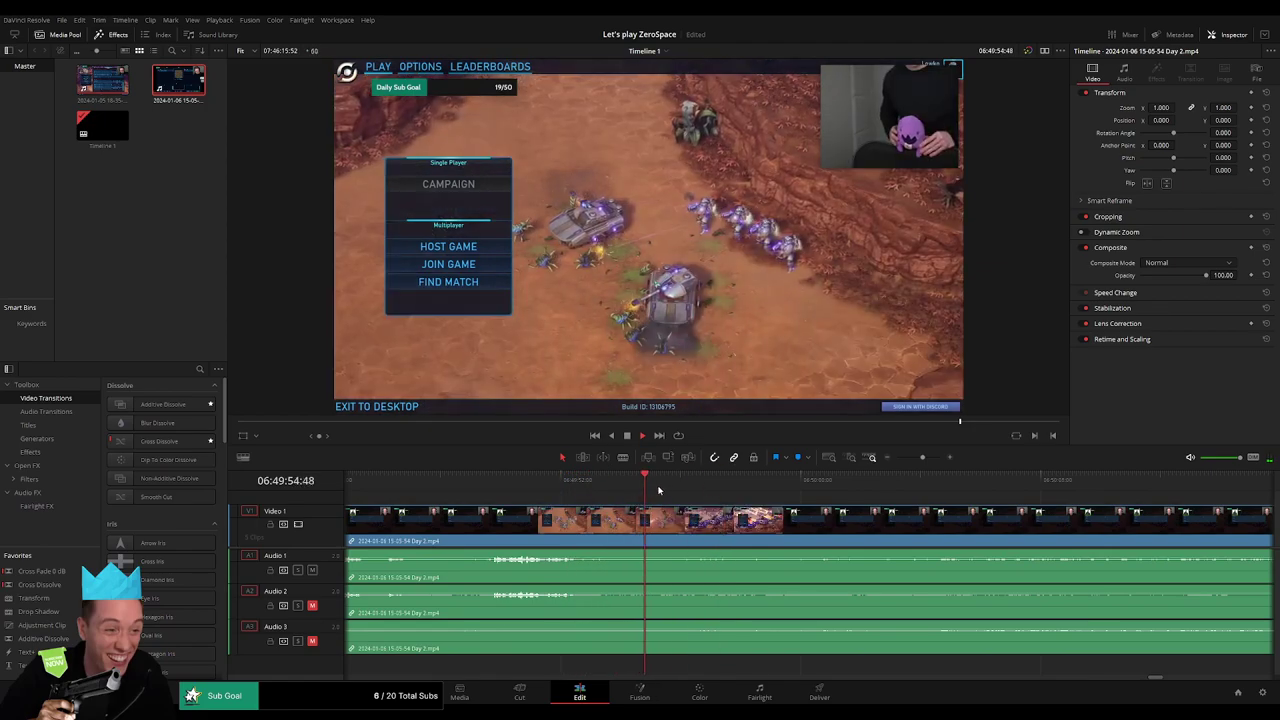
key(space)
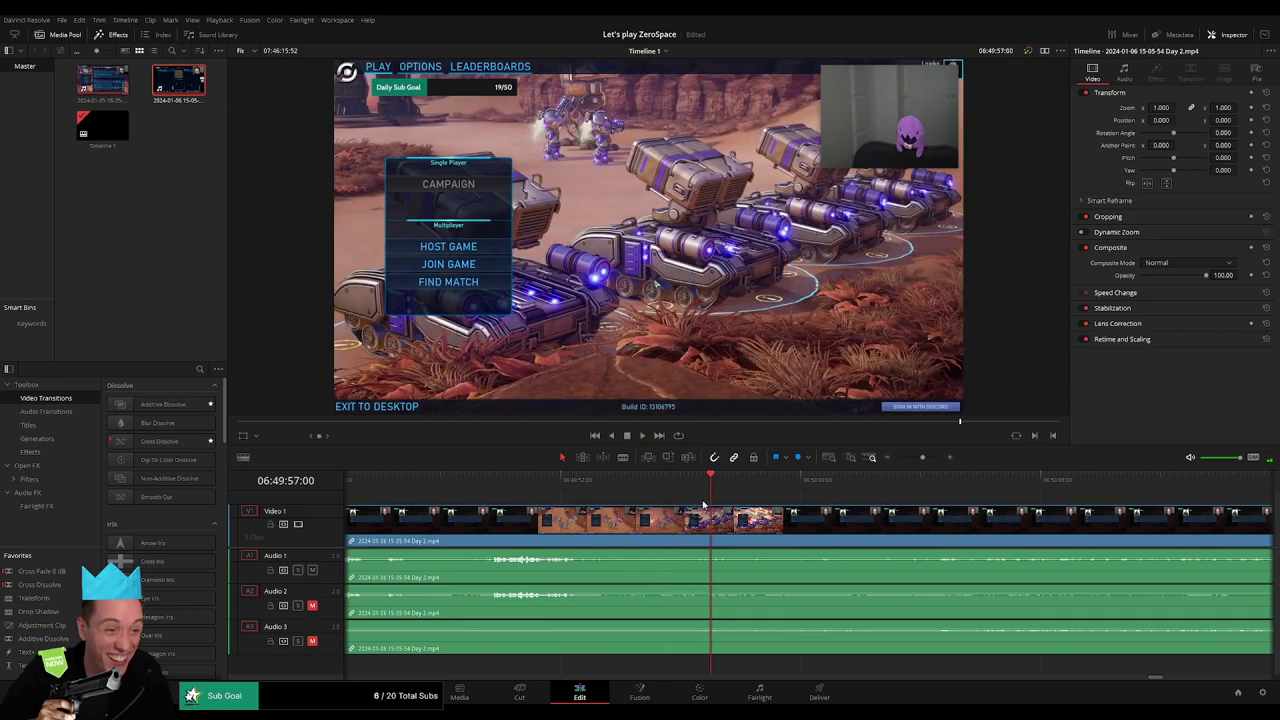
key(b)
click(712, 528)
key(a)
- Find where the break ends in the last Day 2 clip and split the clip at 06:52:41:21
drag(920, 458, 977, 487)
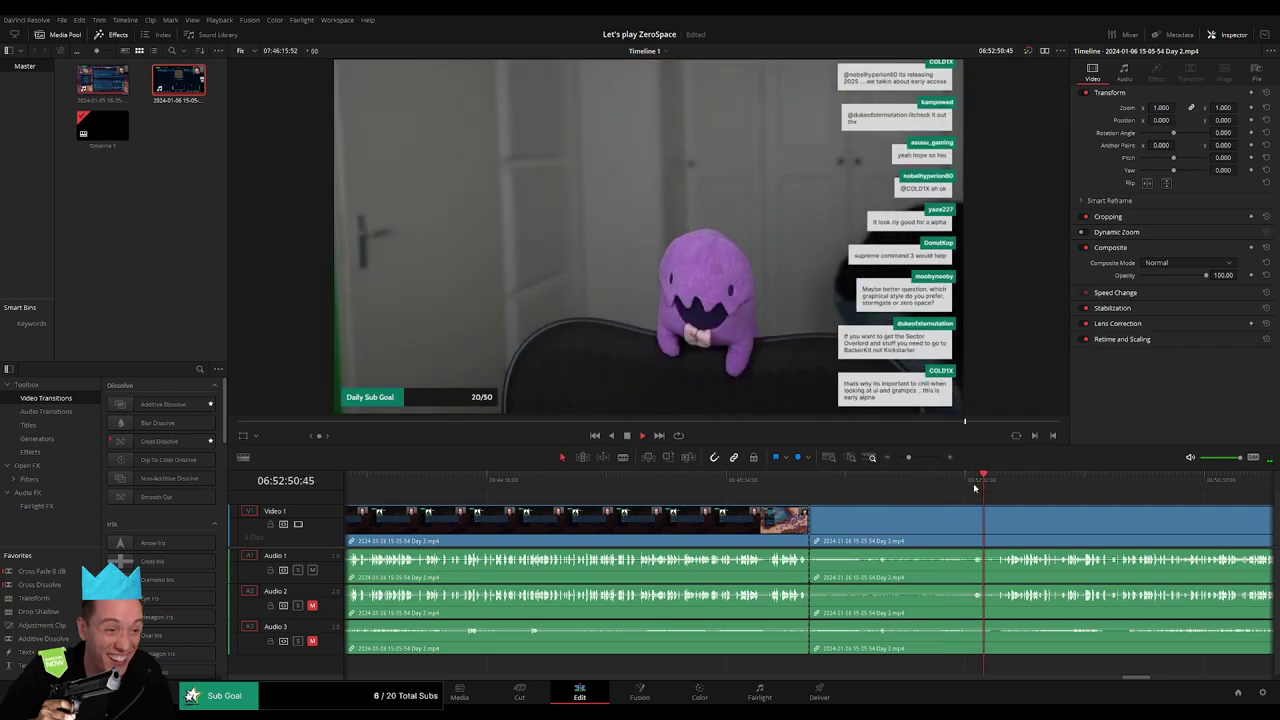
click(971, 480)
drag(908, 457, 922, 457)
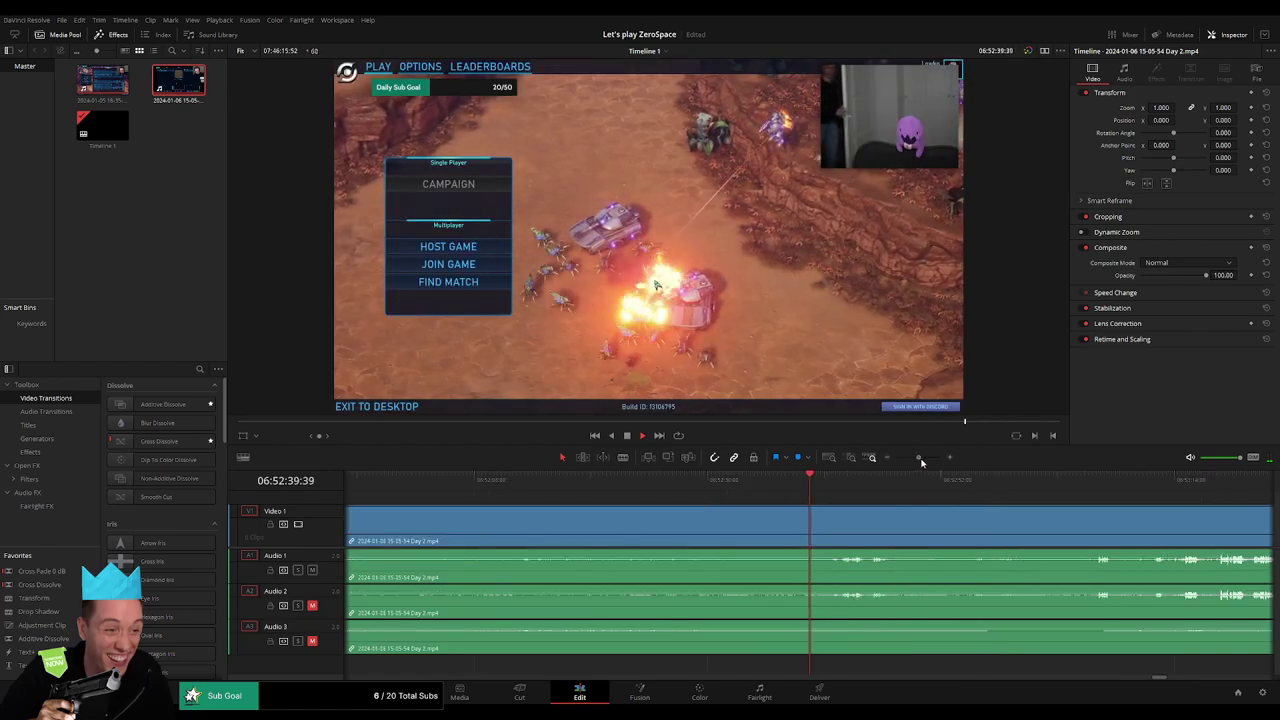
click(883, 482)
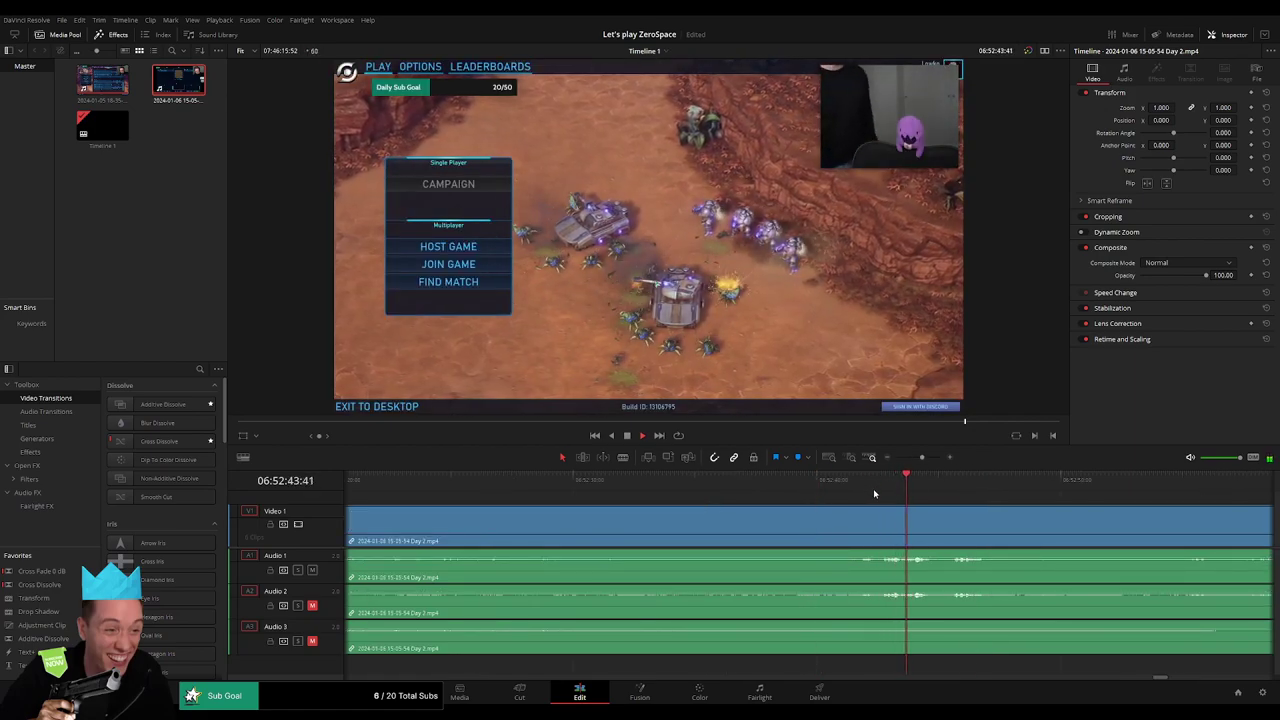
click(862, 484)
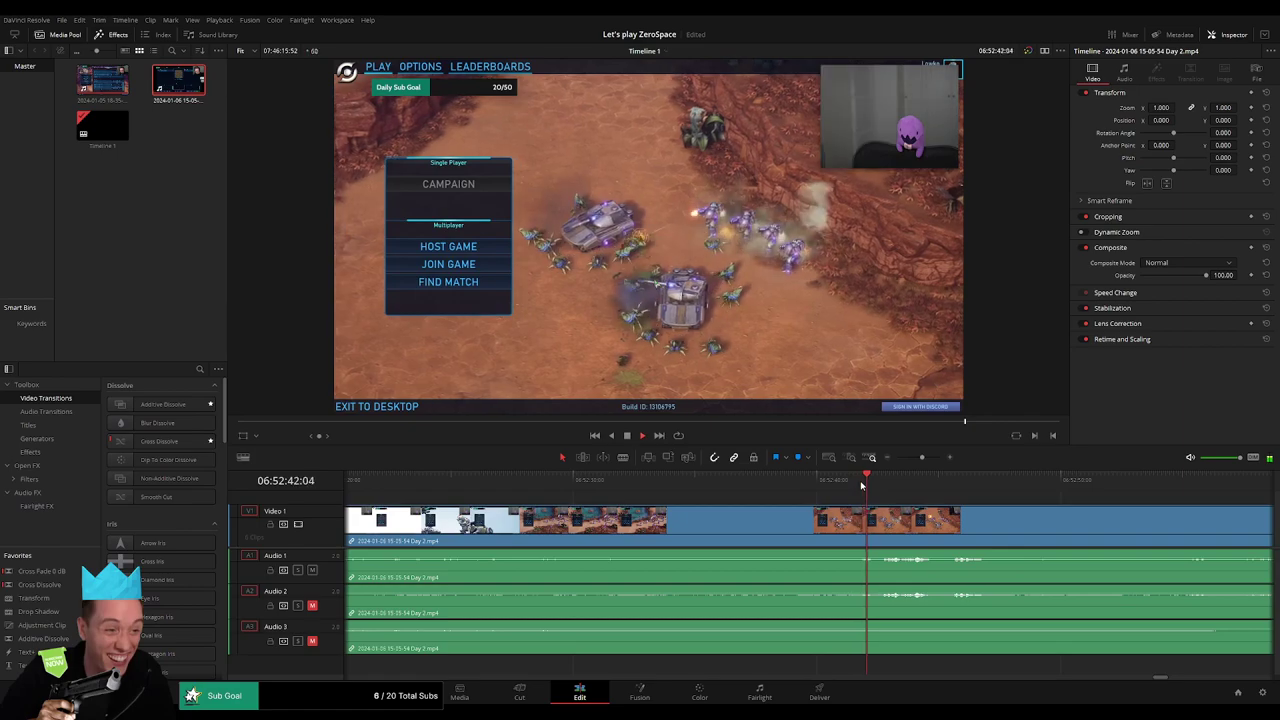
click(855, 486)
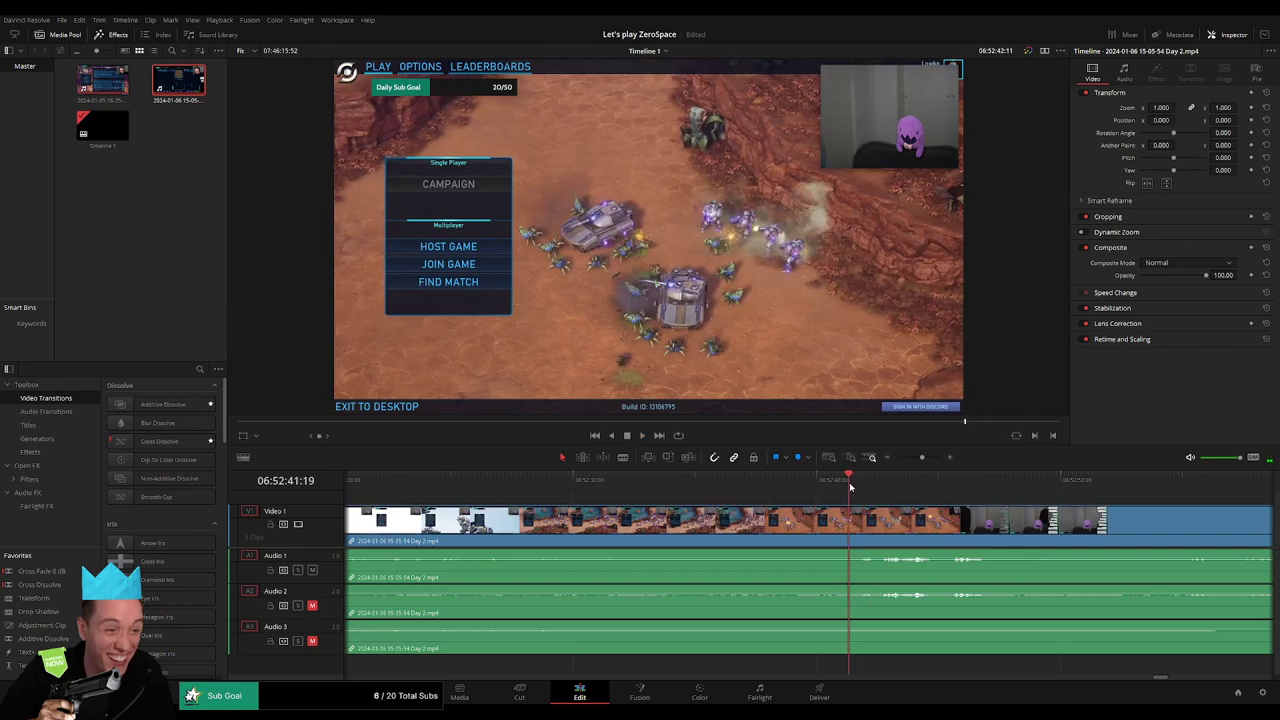
key(ctrl+b)
- Delete the break section between the two cuts and move the following clip back to close the gap
drag(922, 458, 909, 458)
click(765, 519)
key(Delete)
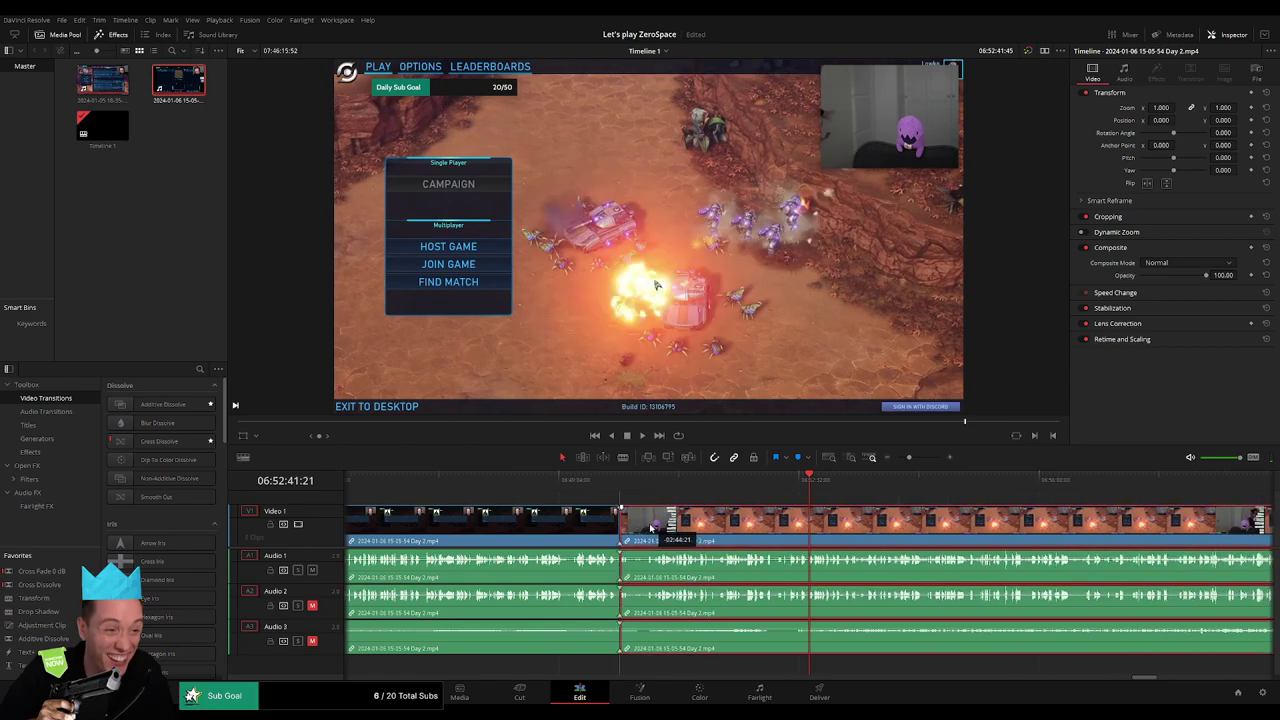
- Add video and audio transitions across the join at 06:49:57:00 and play the footage just after it
click(620, 523)
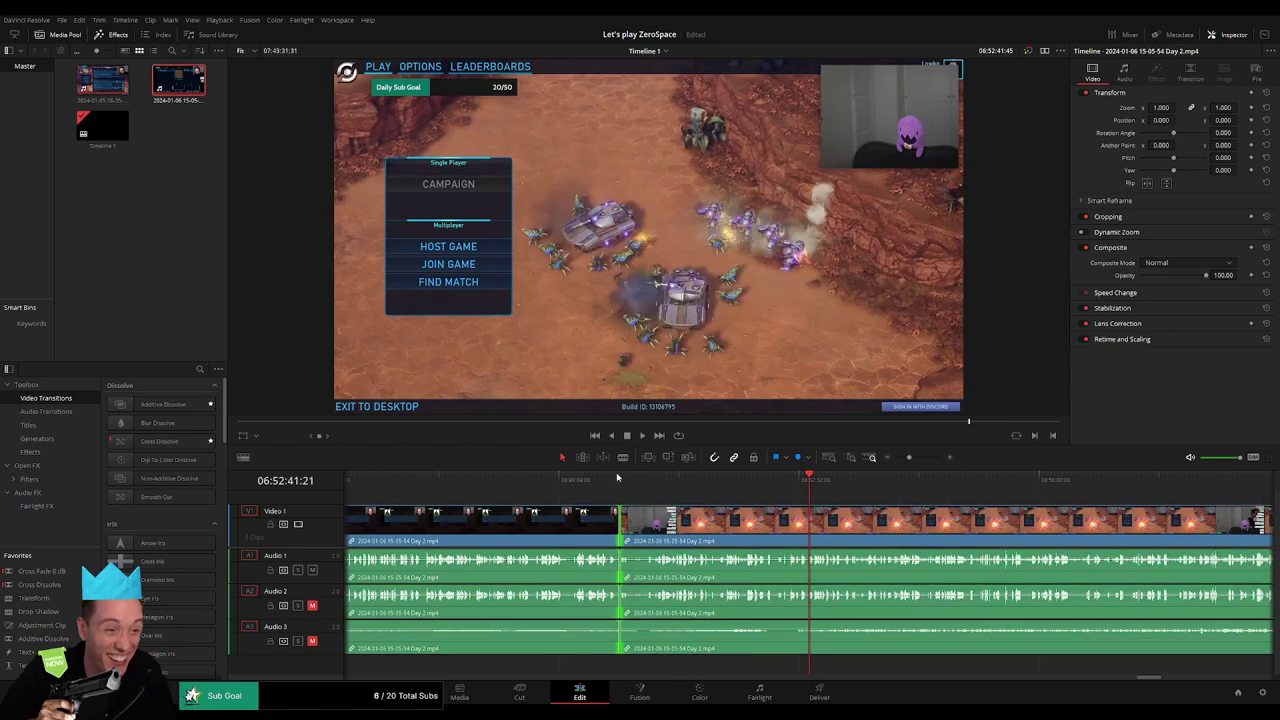
drag(909, 457, 705, 497)
key(space)
click(894, 498)
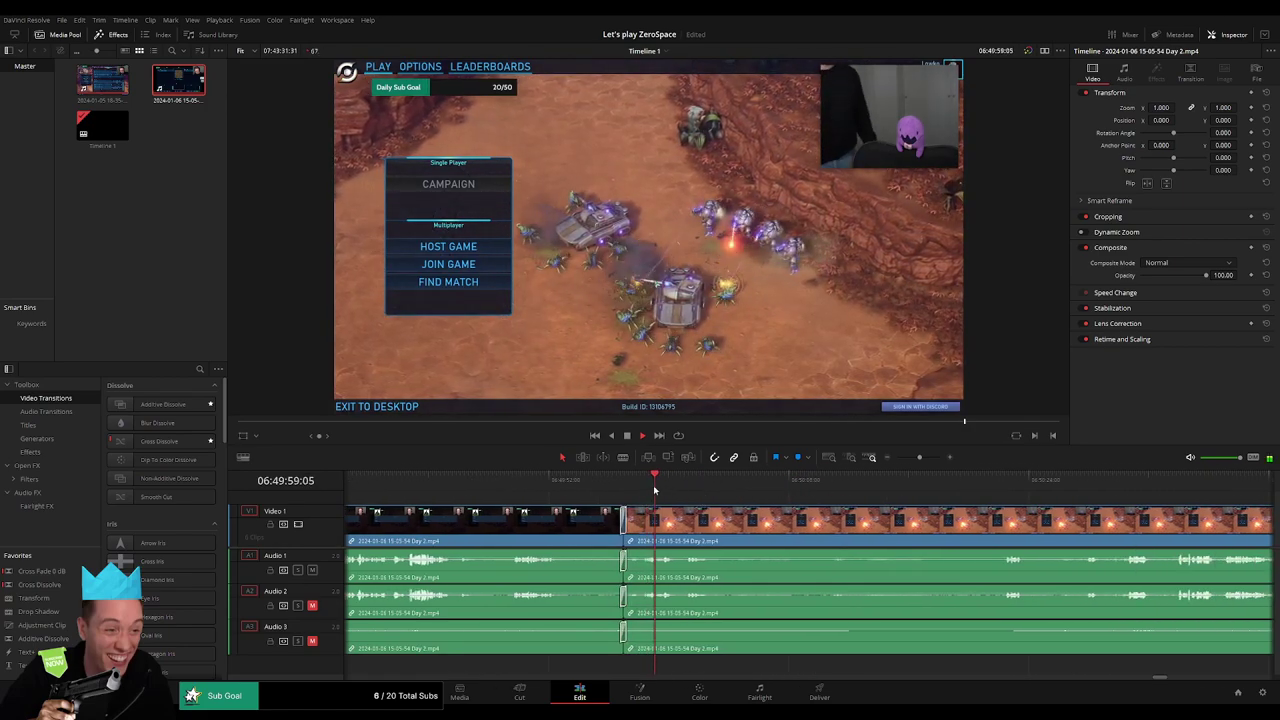
click(882, 484)
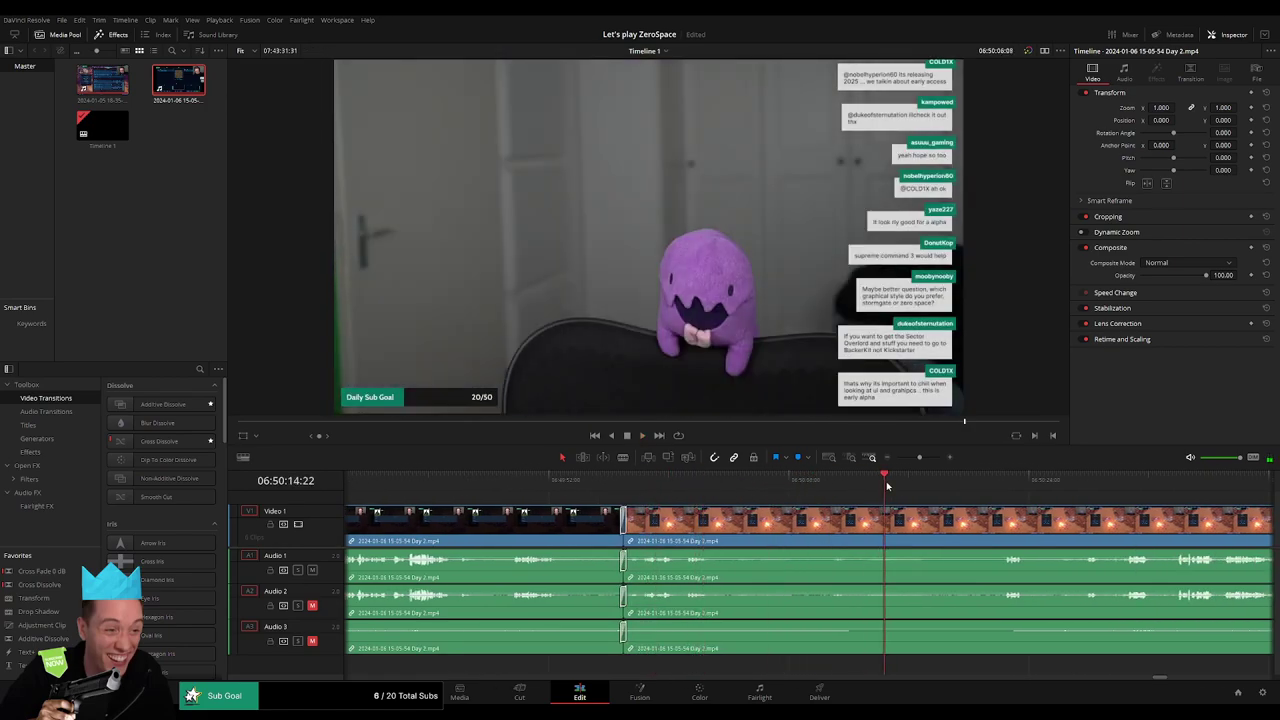
- Examine the Day 2 clip after the join, especially from about 06:53:00 to 06:56:20, for further sections to cut
click(952, 484)
drag(919, 457, 896, 458)
click(832, 483)
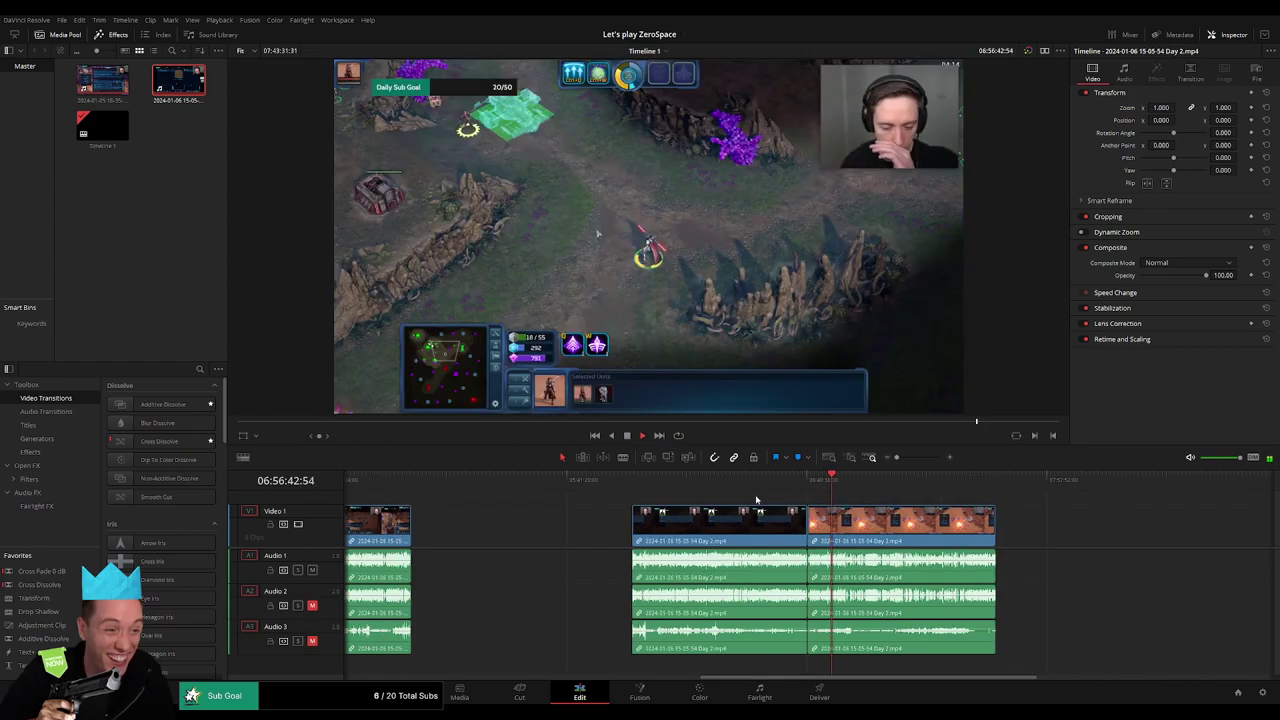
click(629, 483)
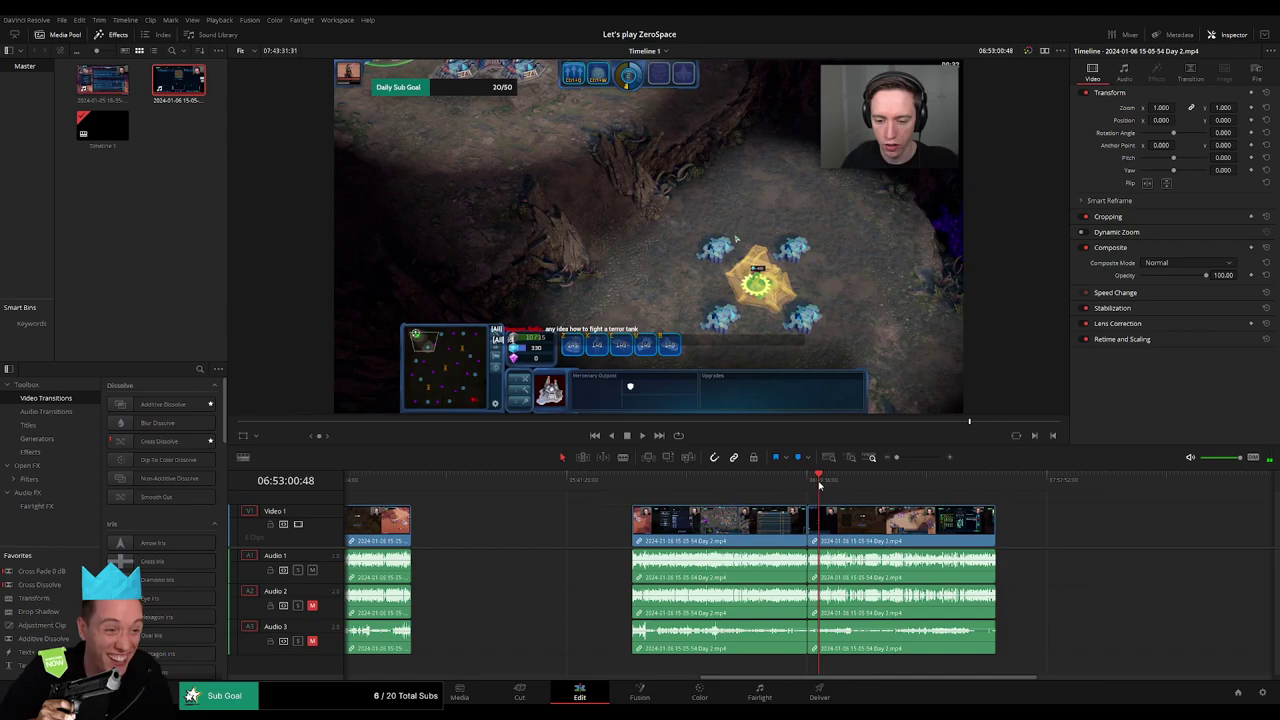
key(space)
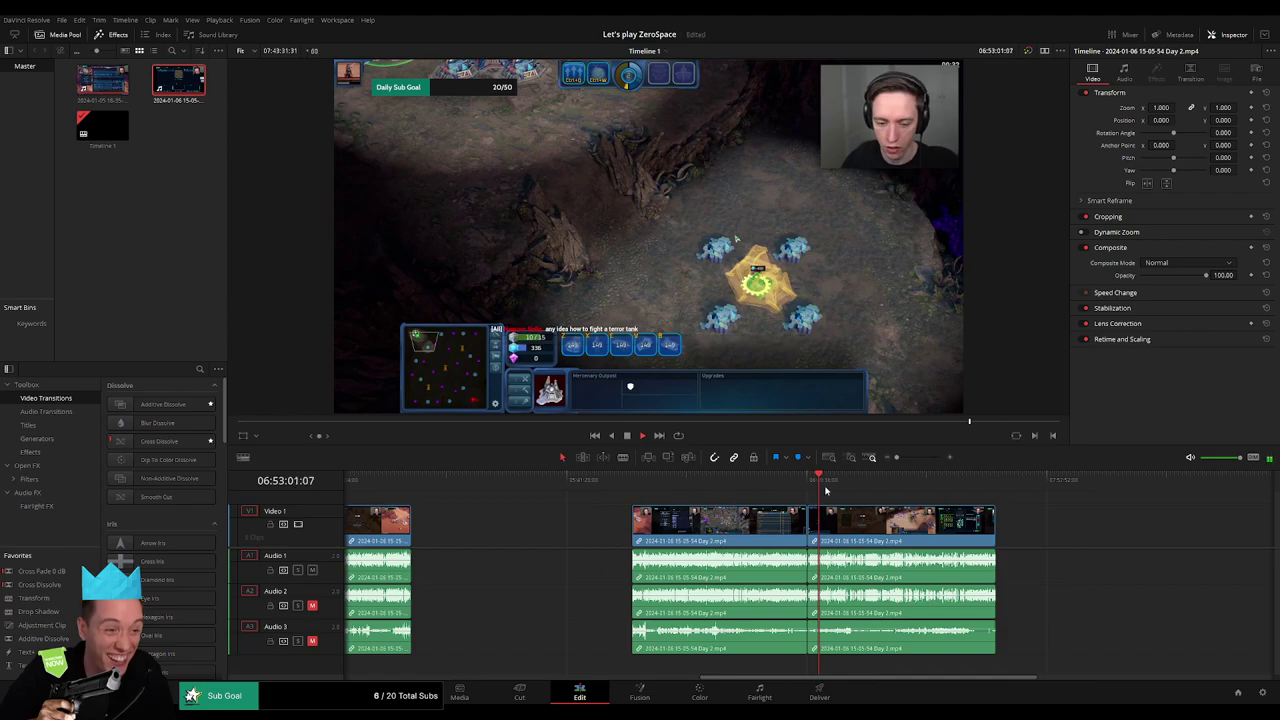
click(829, 485)
drag(896, 457, 919, 459)
drag(888, 520, 660, 510)
click(723, 485)
click(788, 482)
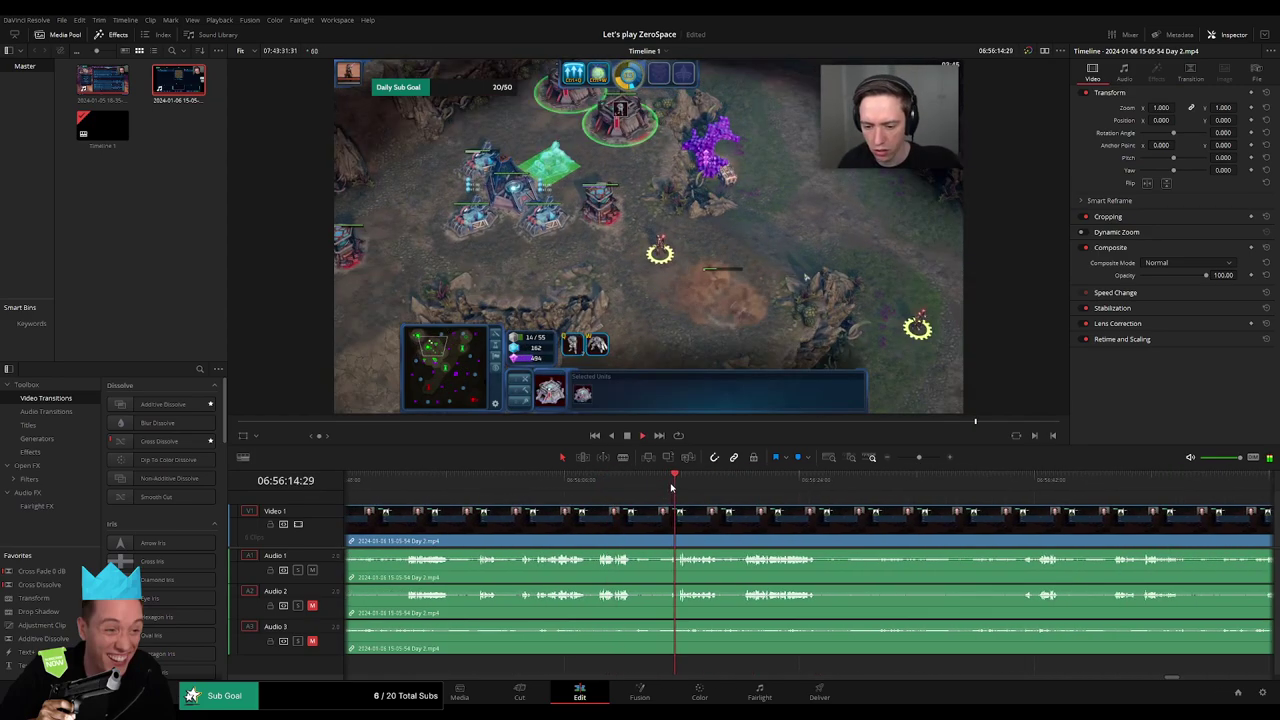
click(743, 481)
drag(834, 516, 663, 512)
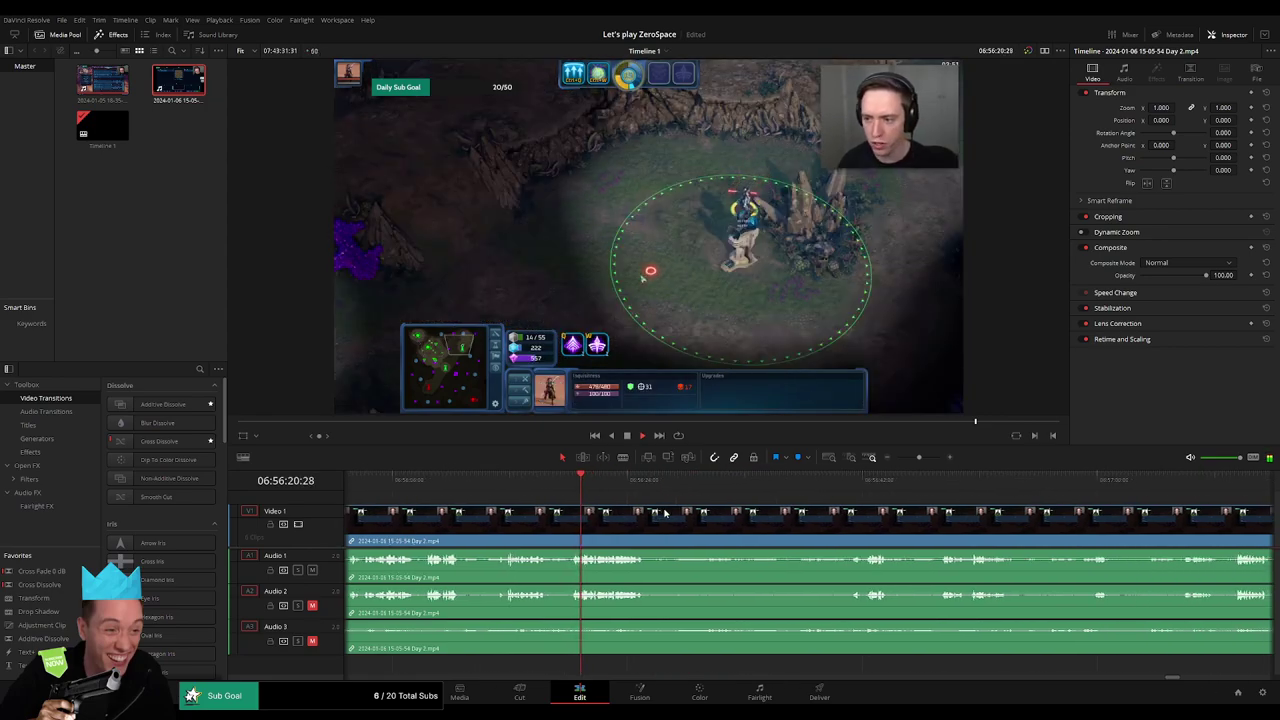
- Examine the Day 2 clip from about 06:57:07 to 06:57:49 for a quiet place to split
click(847, 485)
drag(905, 527, 627, 520)
click(776, 485)
click(804, 485)
drag(862, 525, 617, 522)
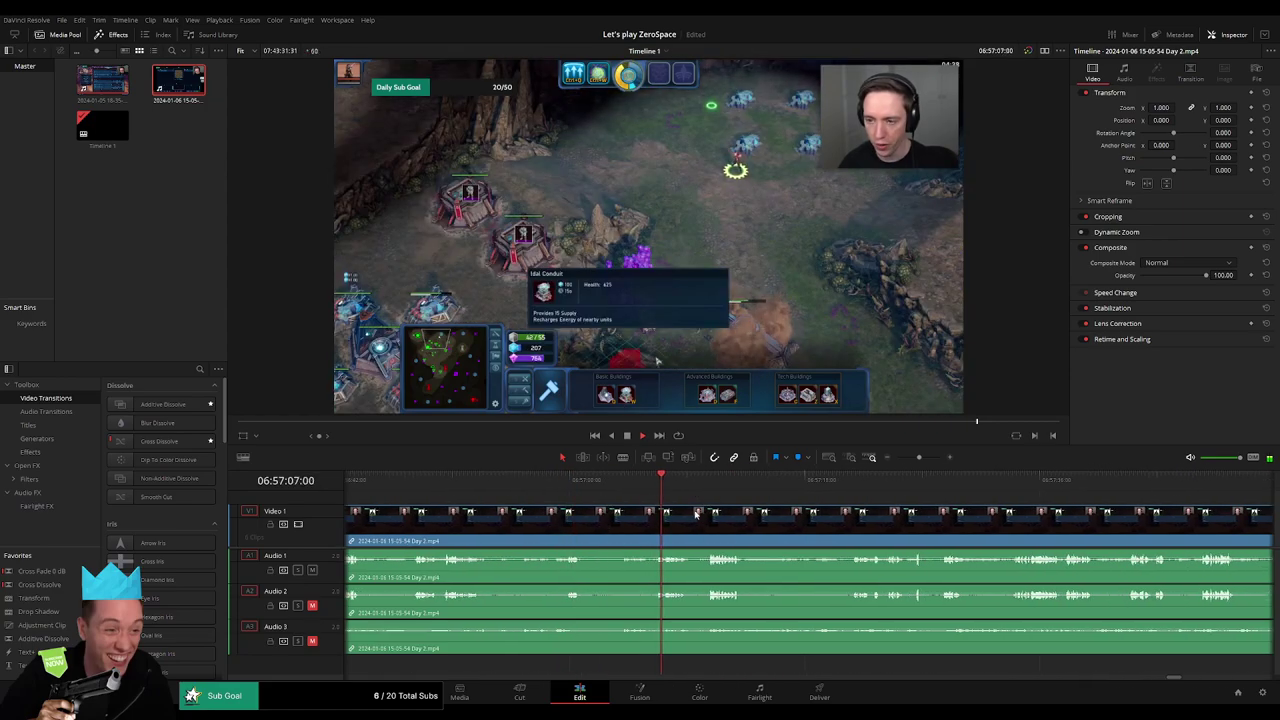
click(746, 482)
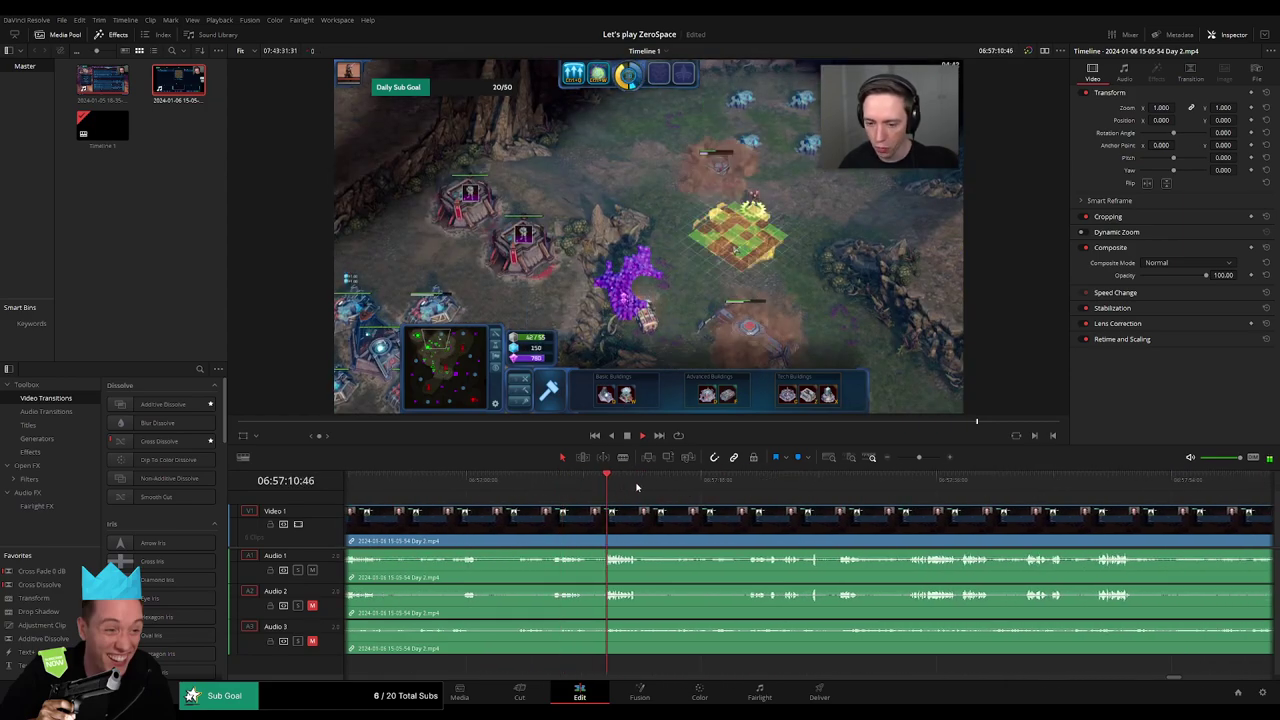
click(748, 482)
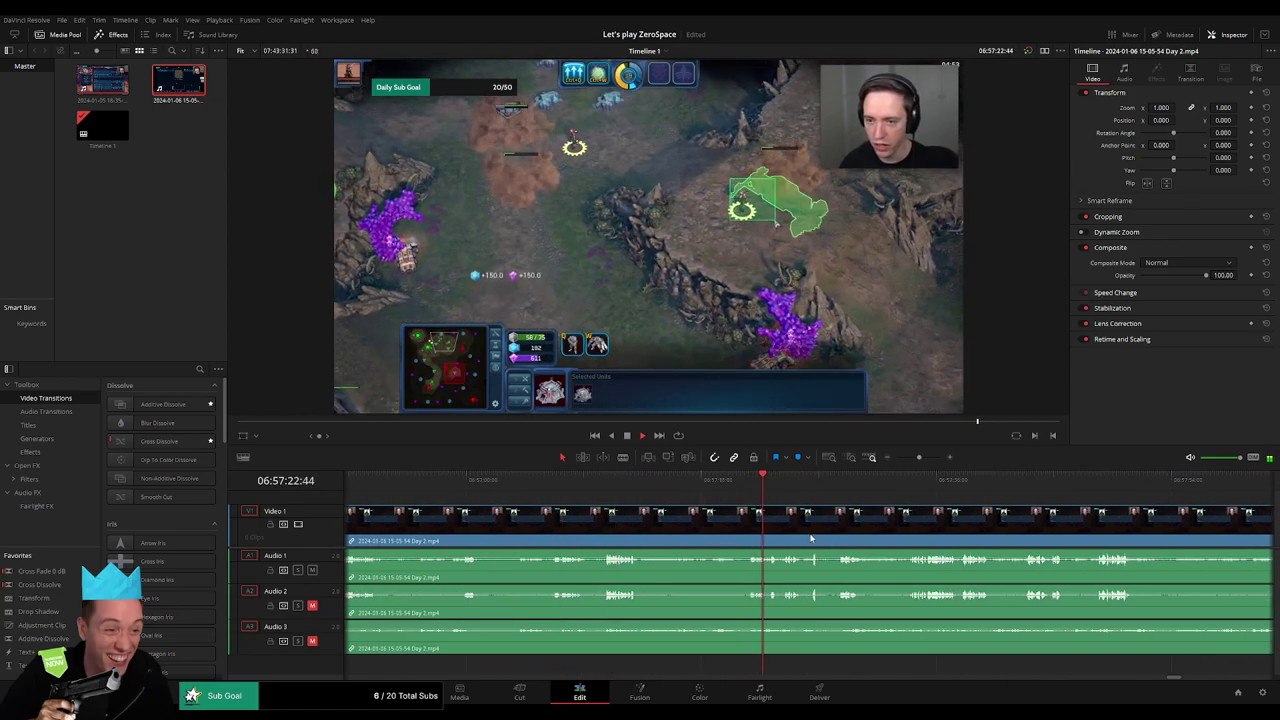
drag(785, 485, 656, 524)
click(678, 492)
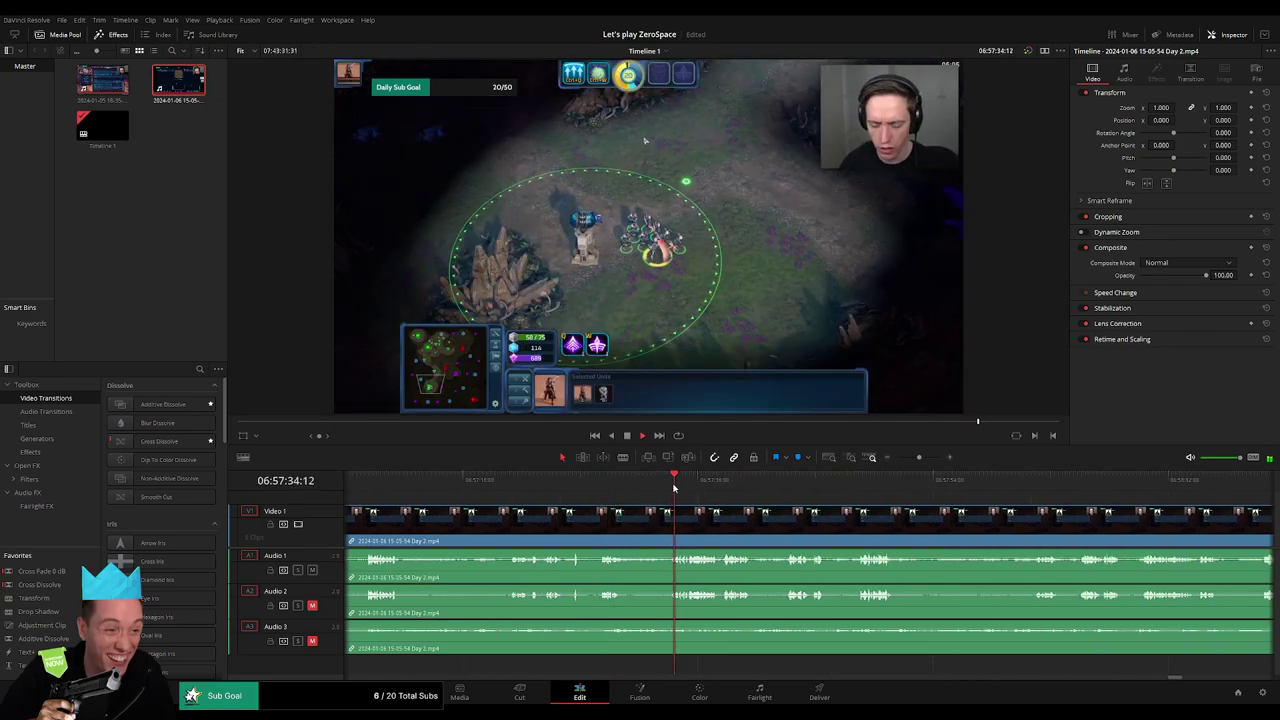
drag(750, 486, 785, 486)
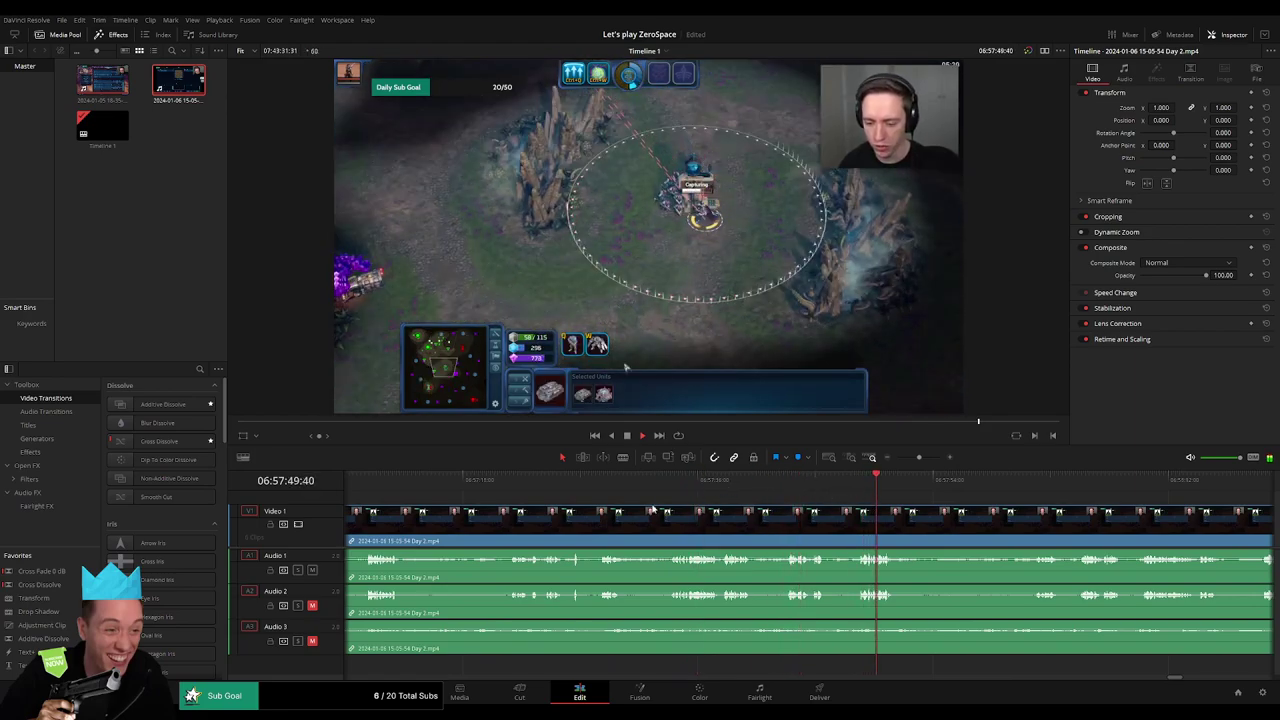
- Replay the Day 2 clip between about 06:57:22 and 06:57:34 to check the pauses in the speech
key(space)
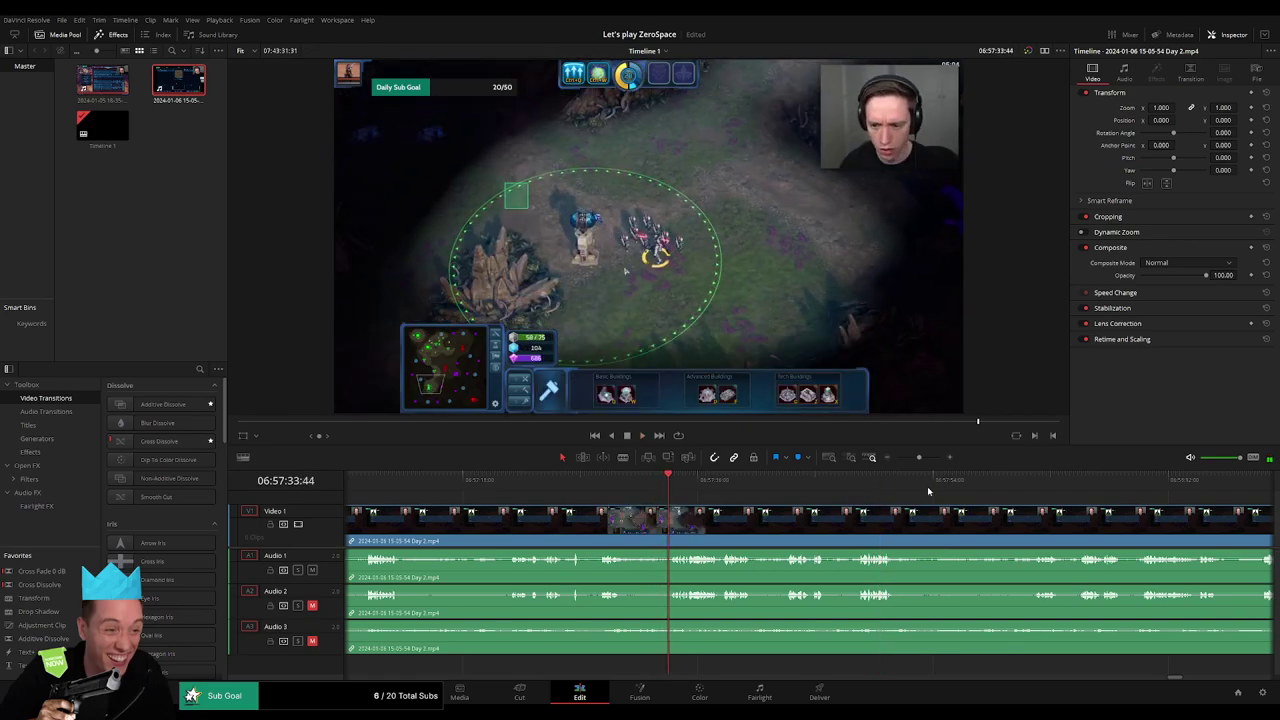
drag(922, 458, 920, 459)
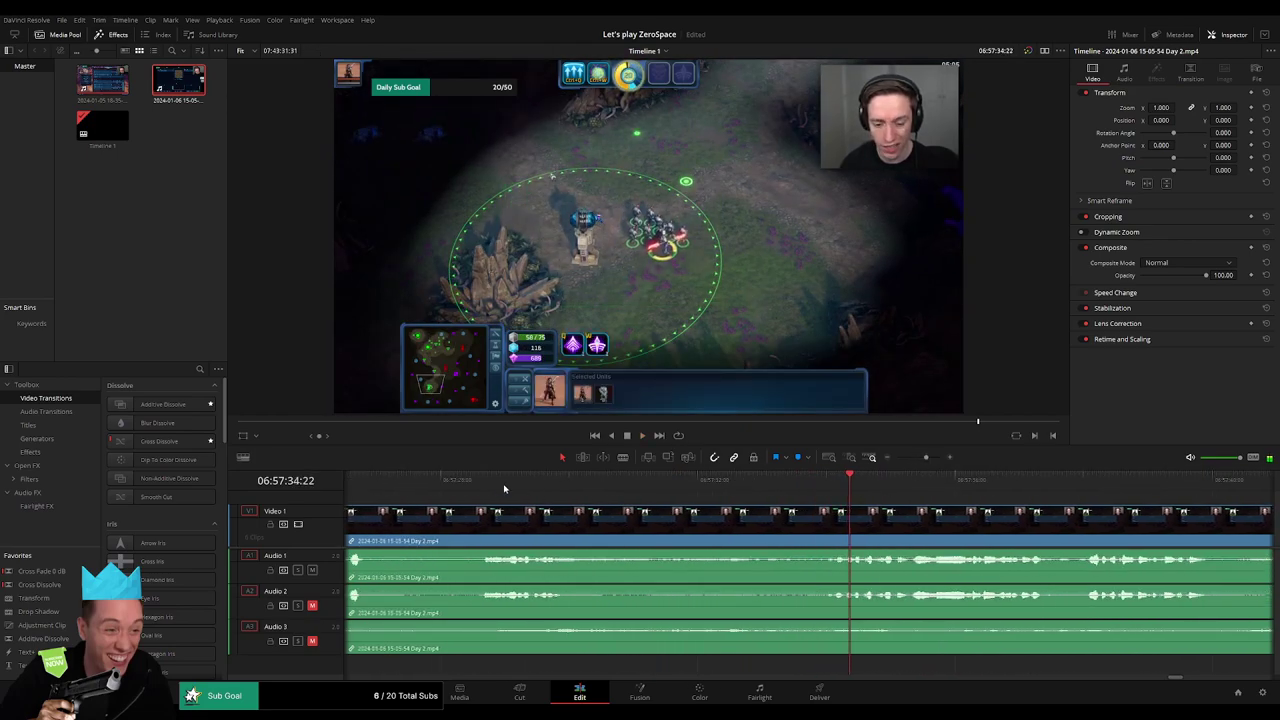
click(496, 481)
scroll(508, 494, left, 3)
key(space)
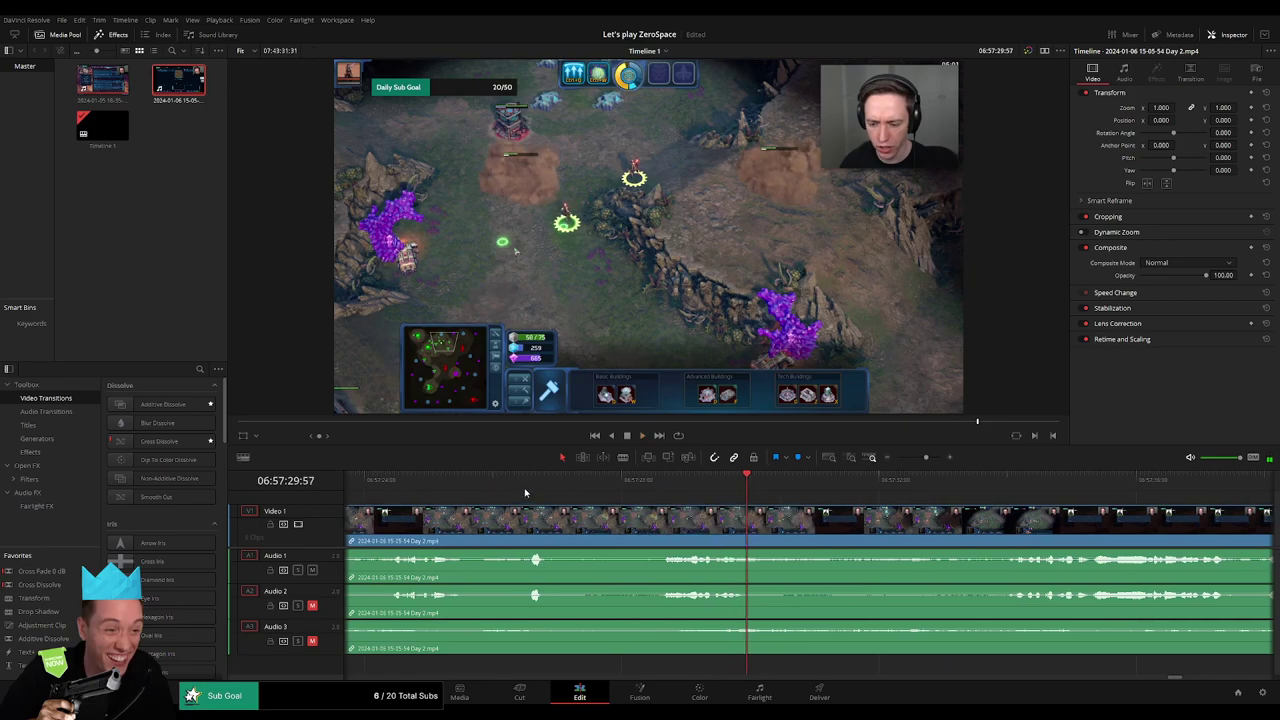
scroll(530, 514, left, 2)
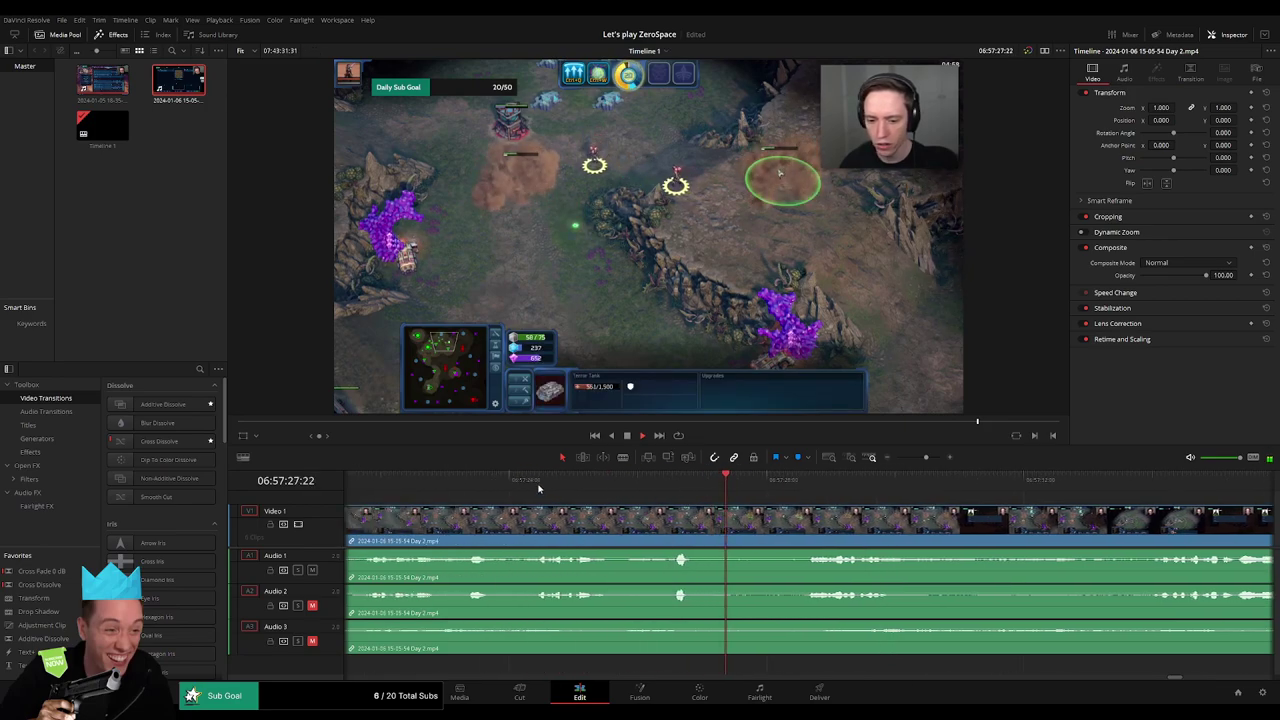
click(539, 488)
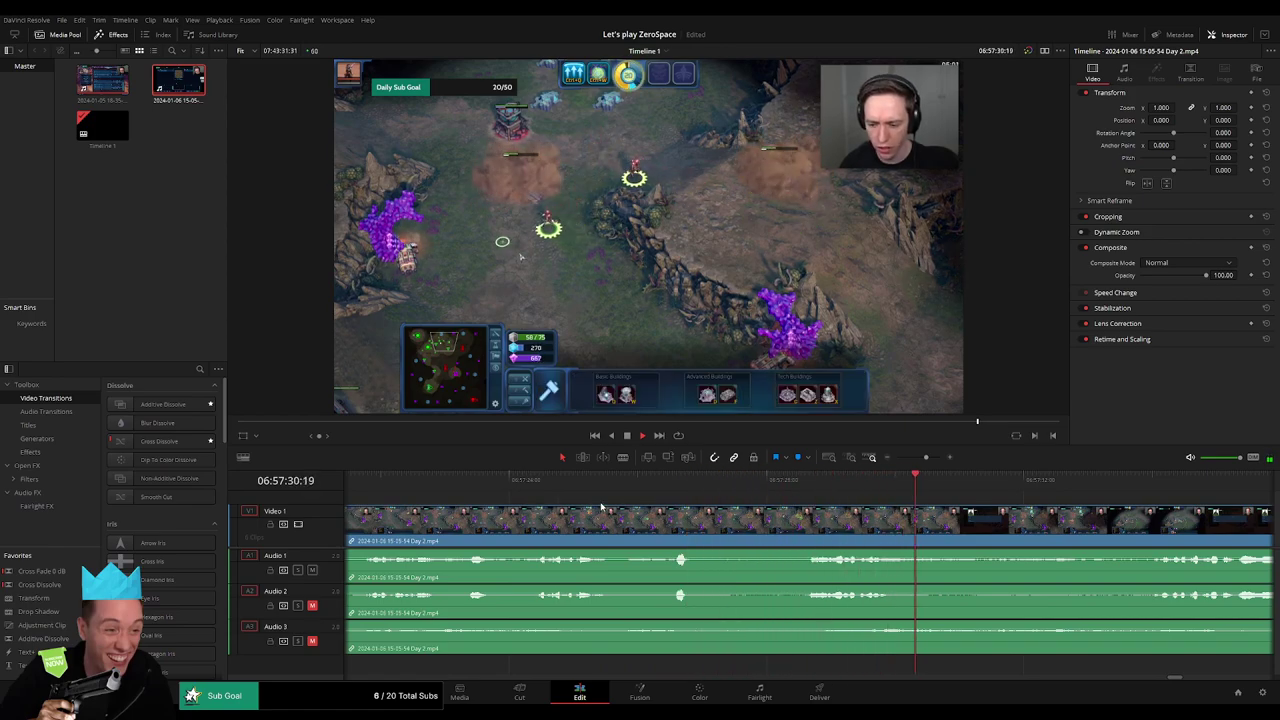
- Examine the Day 2 clip from about 06:57:32 to 06:58:11 for a quiet place to split
click(921, 457)
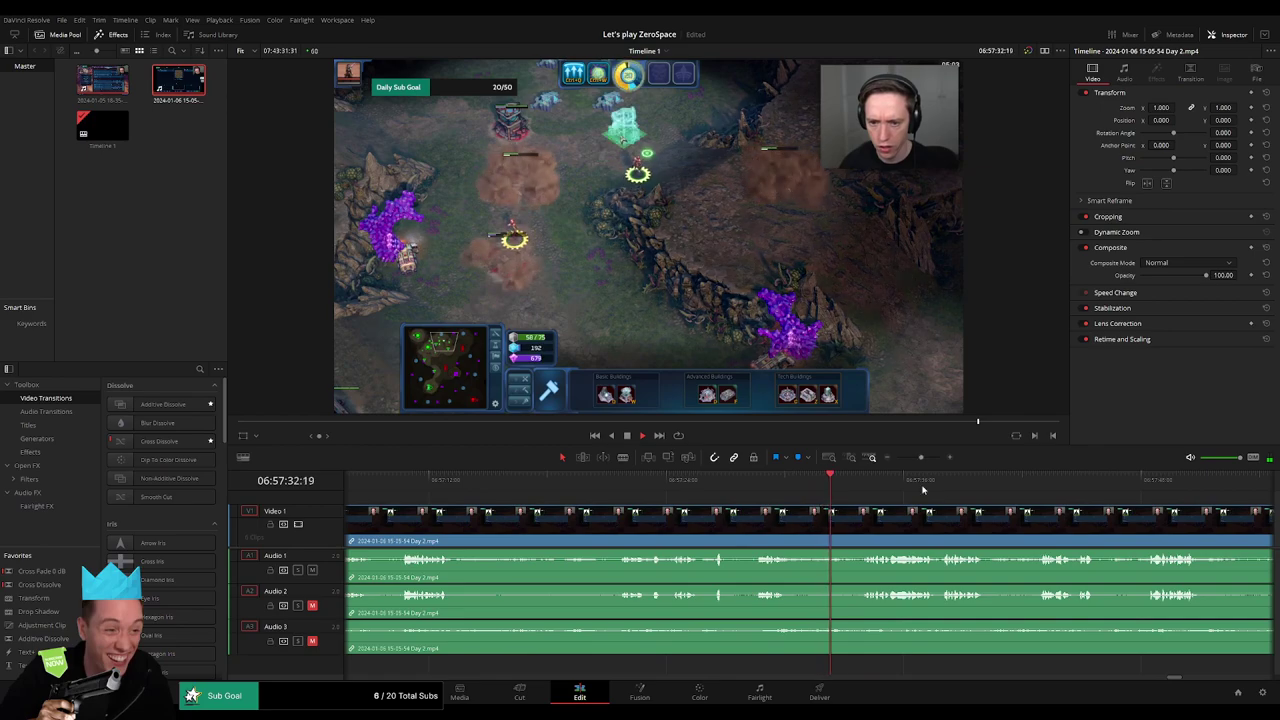
click(1147, 484)
scroll(1166, 549, right, 5)
click(891, 489)
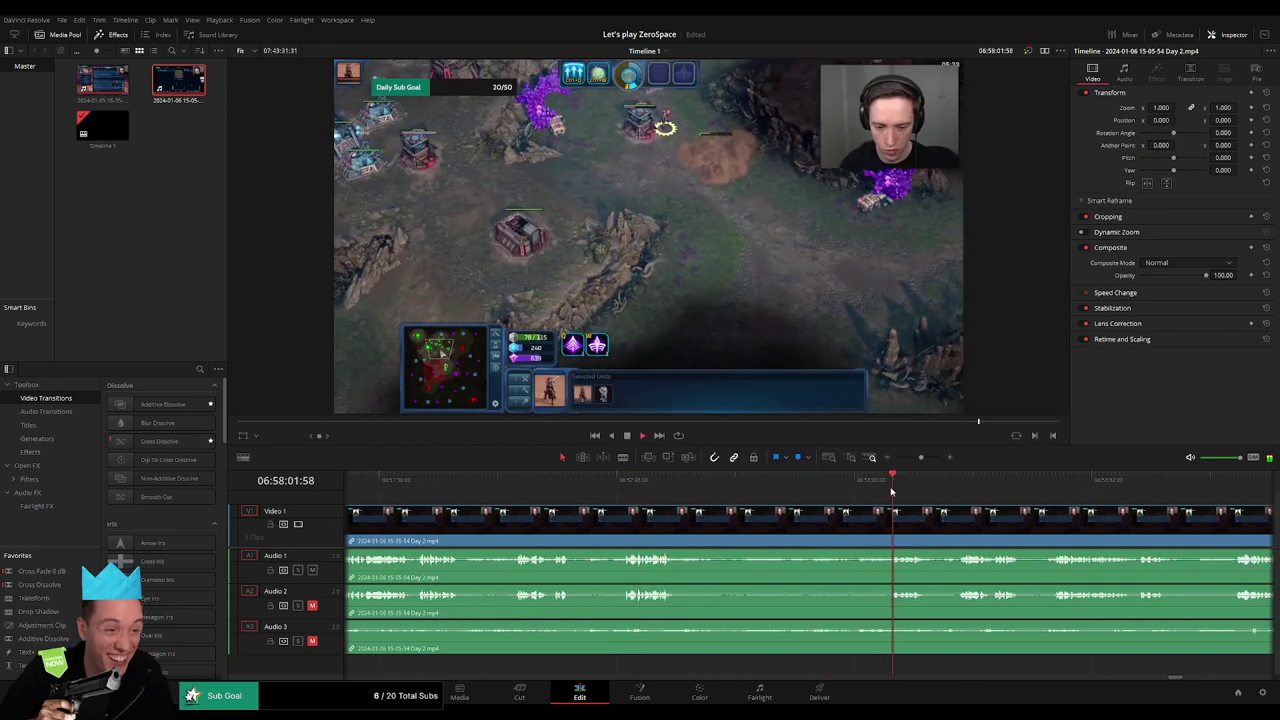
drag(950, 528, 705, 520)
click(736, 491)
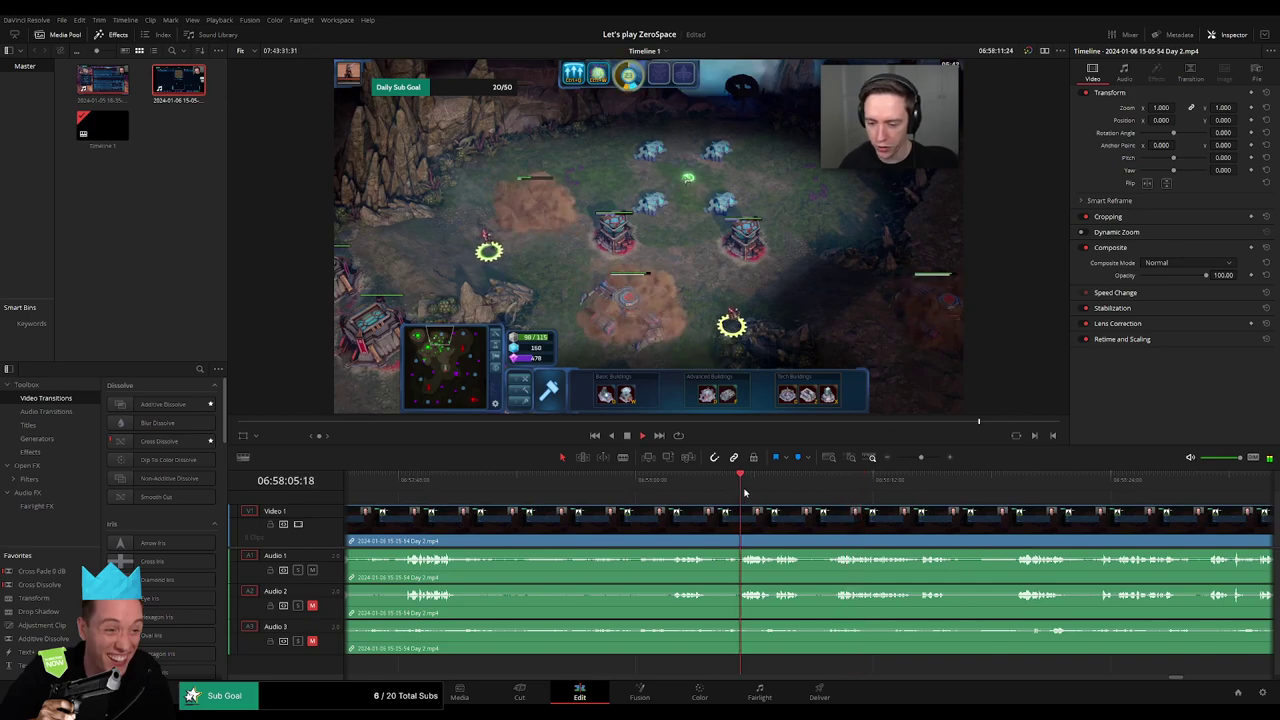
drag(920, 458, 927, 458)
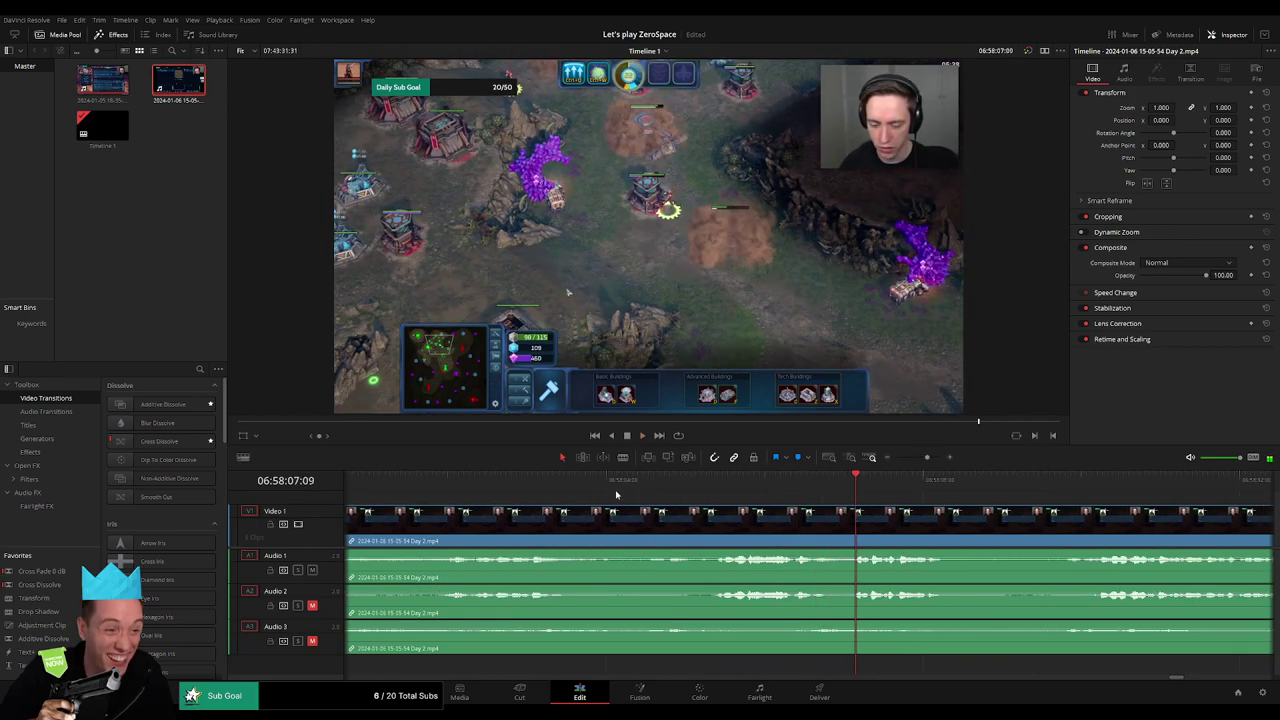
drag(561, 491, 537, 489)
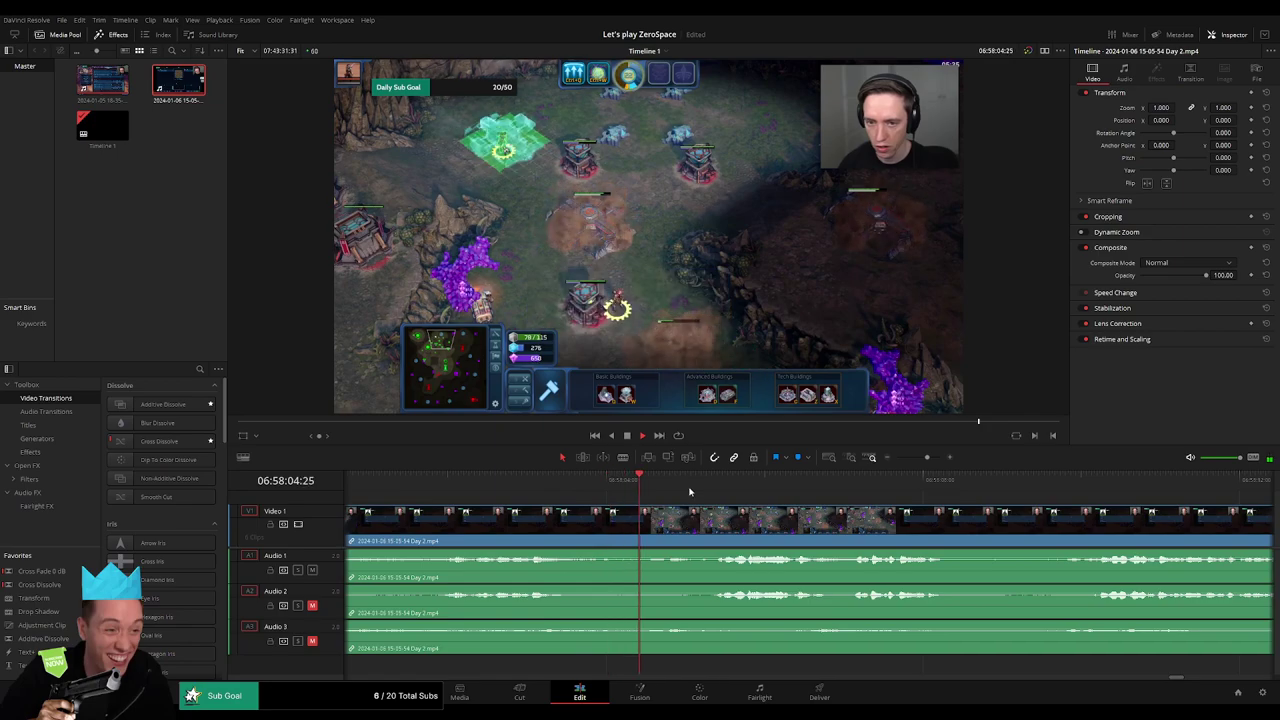
drag(927, 457, 920, 457)
key(space)
click(878, 491)
drag(896, 530, 940, 518)
key(space)
- Recheck the Day 2 clip between about 06:57:34 and 06:57:50 for a pause in the speech
click(566, 489)
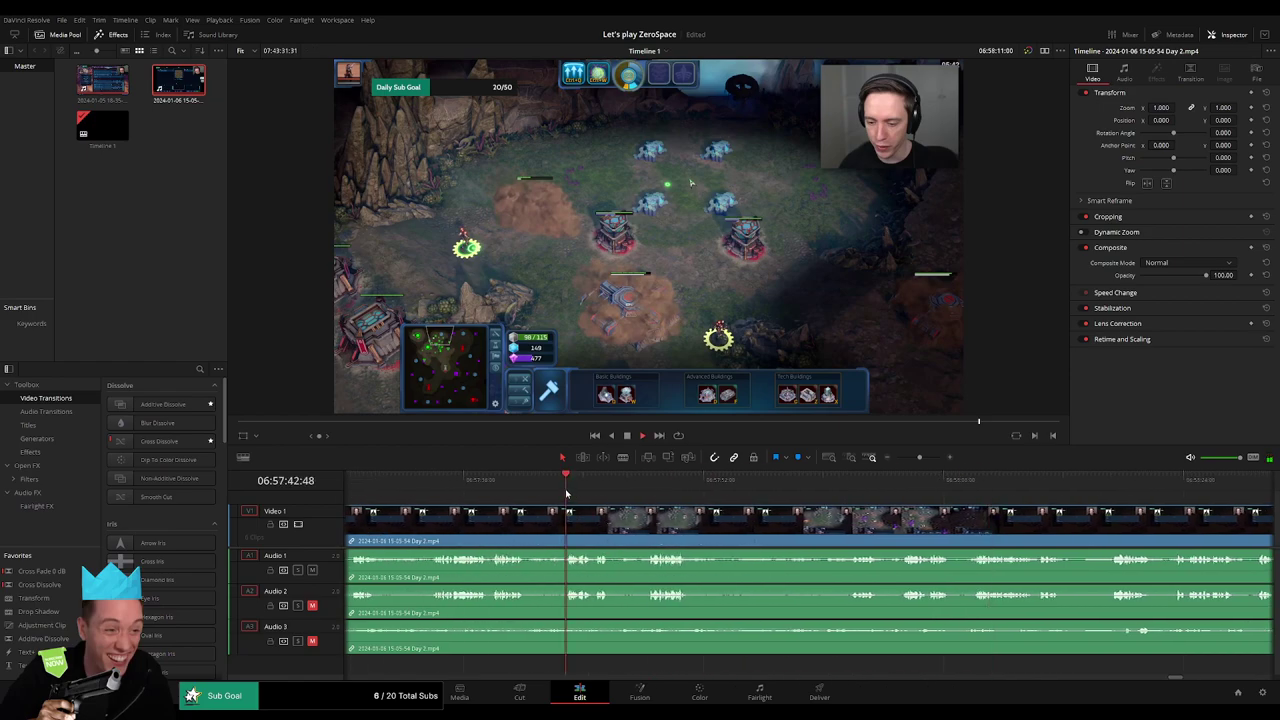
key(space)
drag(566, 527, 692, 530)
click(568, 490)
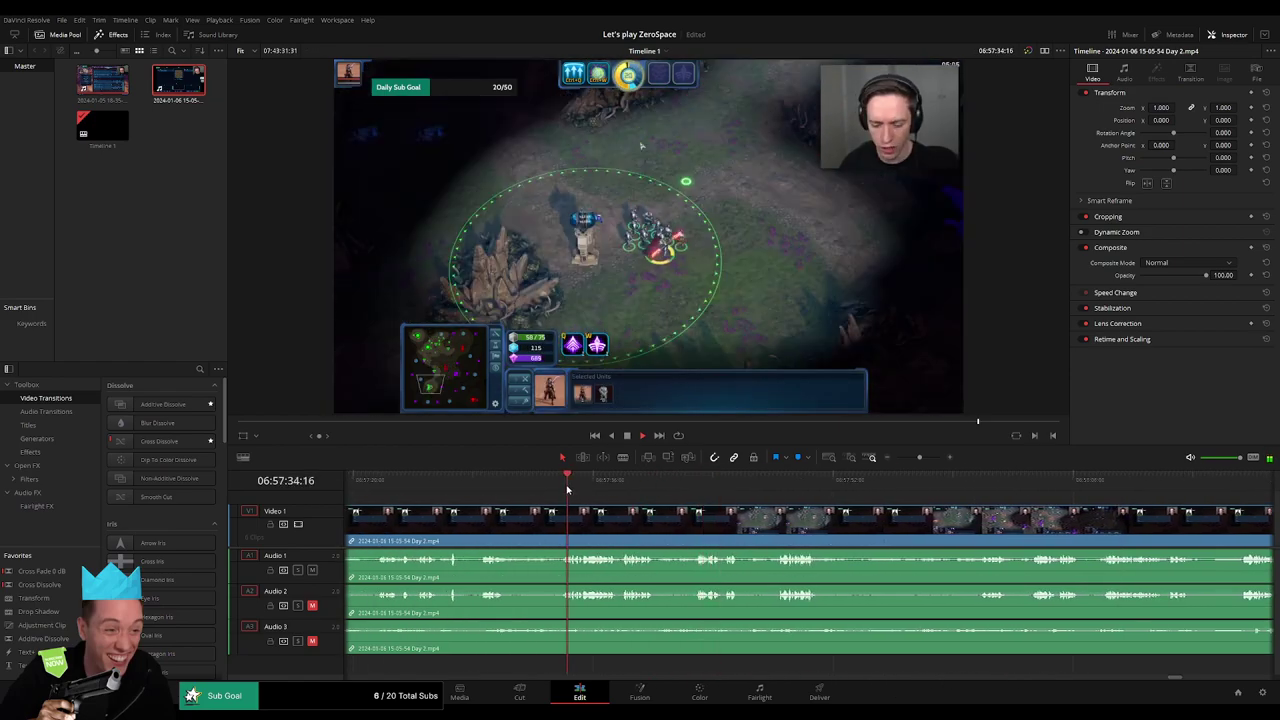
drag(919, 457, 924, 463)
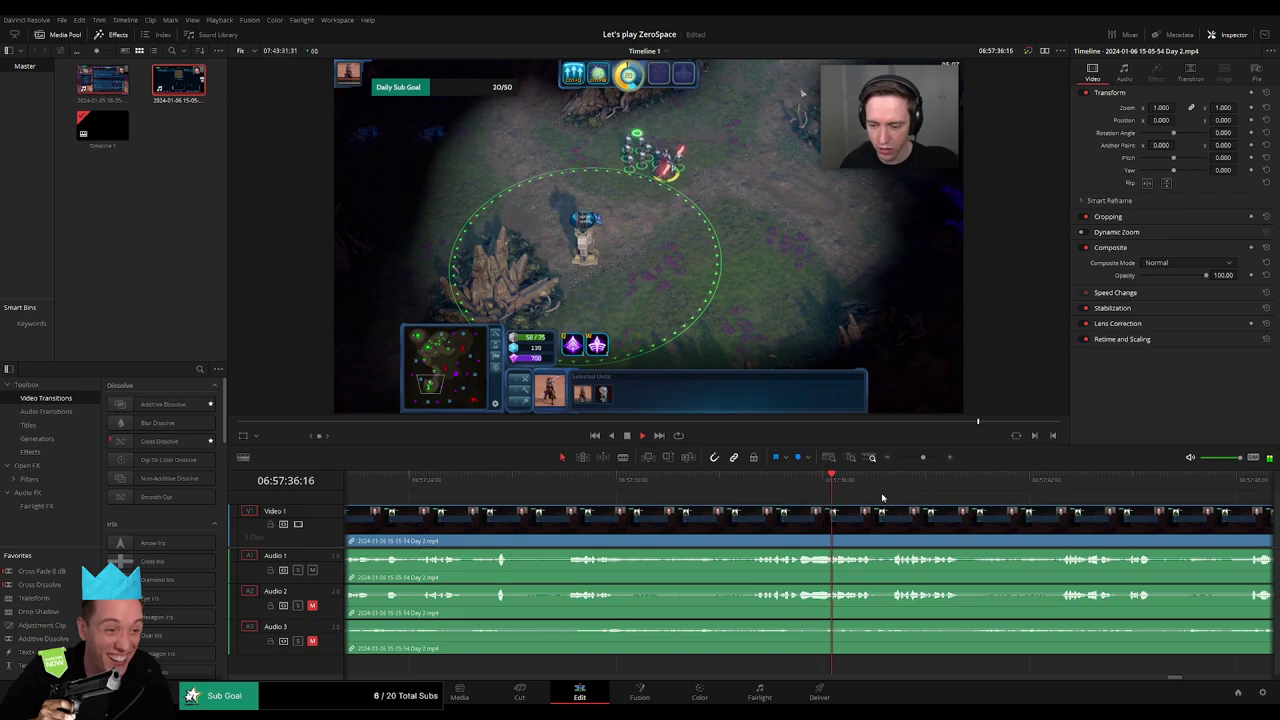
click(894, 491)
drag(877, 520, 556, 518)
click(737, 490)
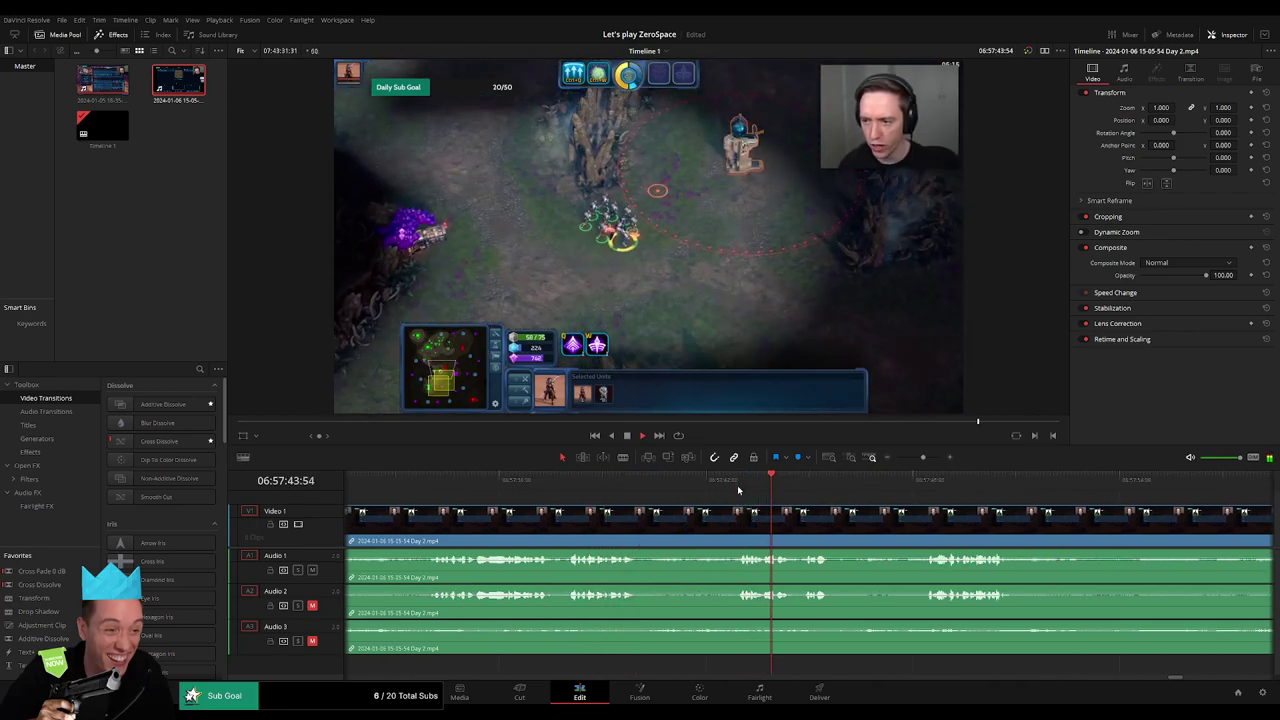
click(912, 488)
drag(857, 502, 588, 500)
click(656, 489)
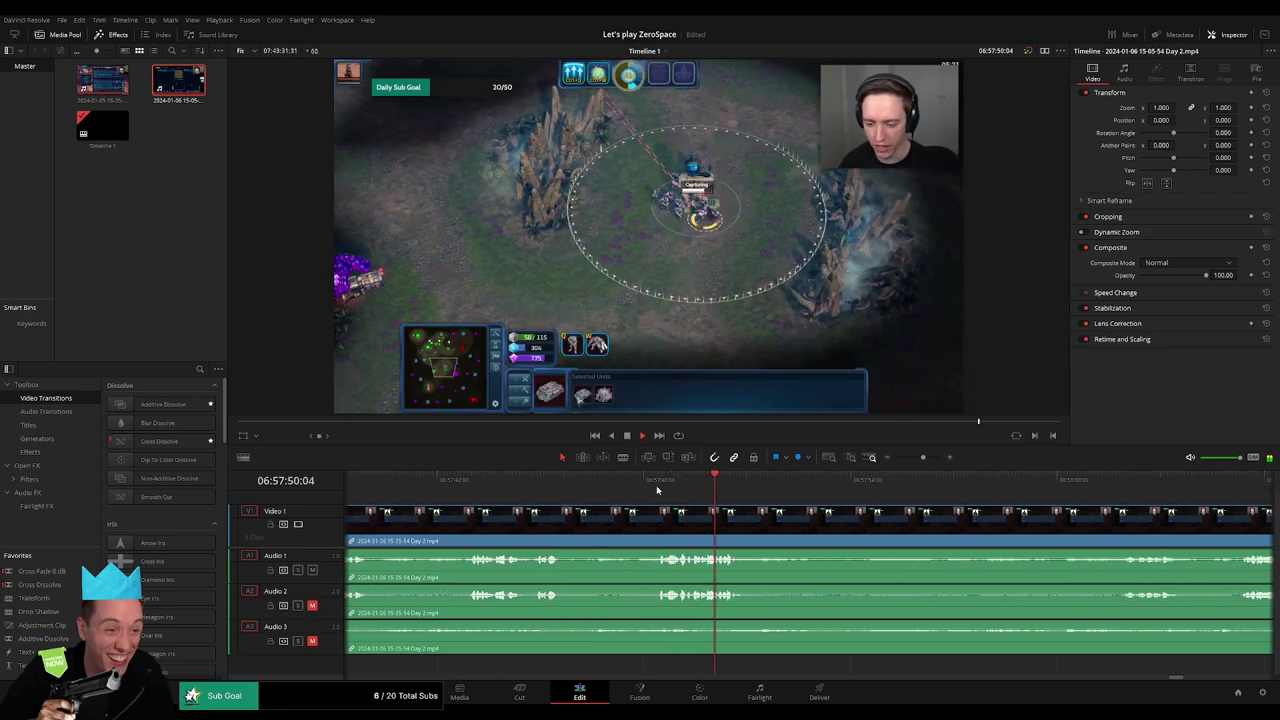
- Split the Day 2 clip at 06:57:47:30 and fade the video and audio on both sides of the cut
drag(658, 490, 627, 490)
click(636, 527)
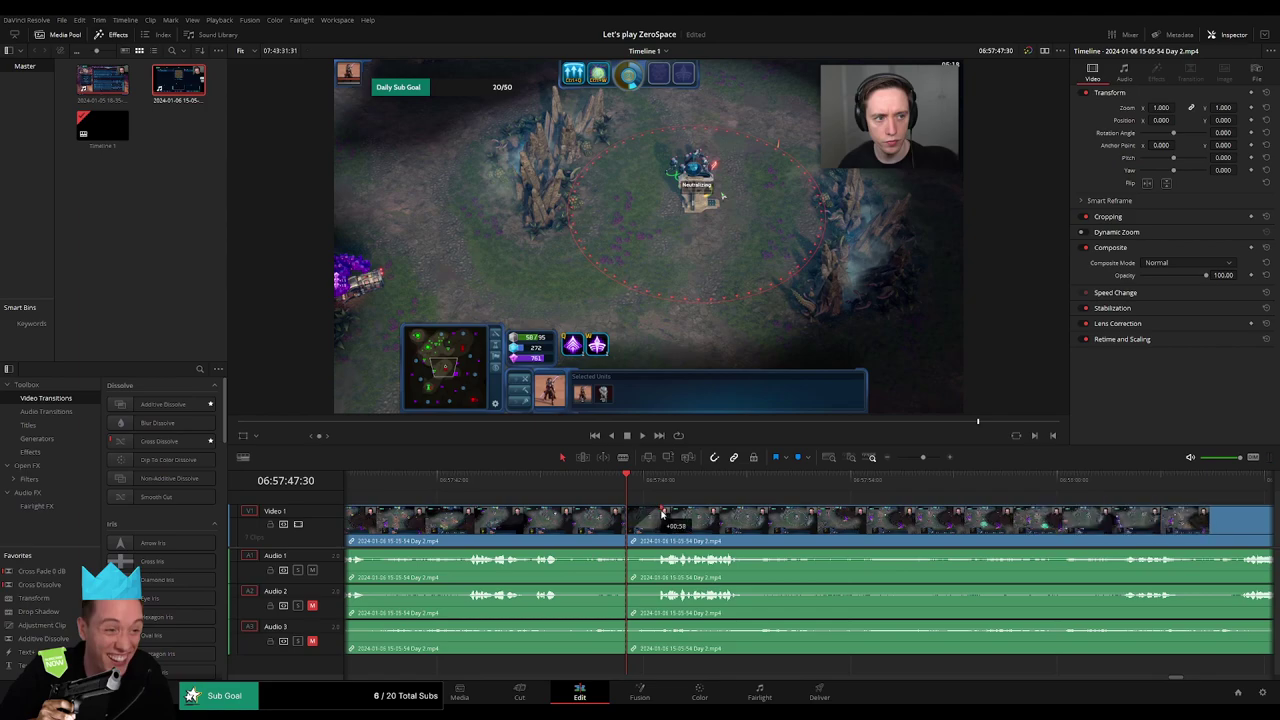
drag(626, 508, 589, 508)
drag(625, 550, 661, 623)
click(589, 484)
key(space)
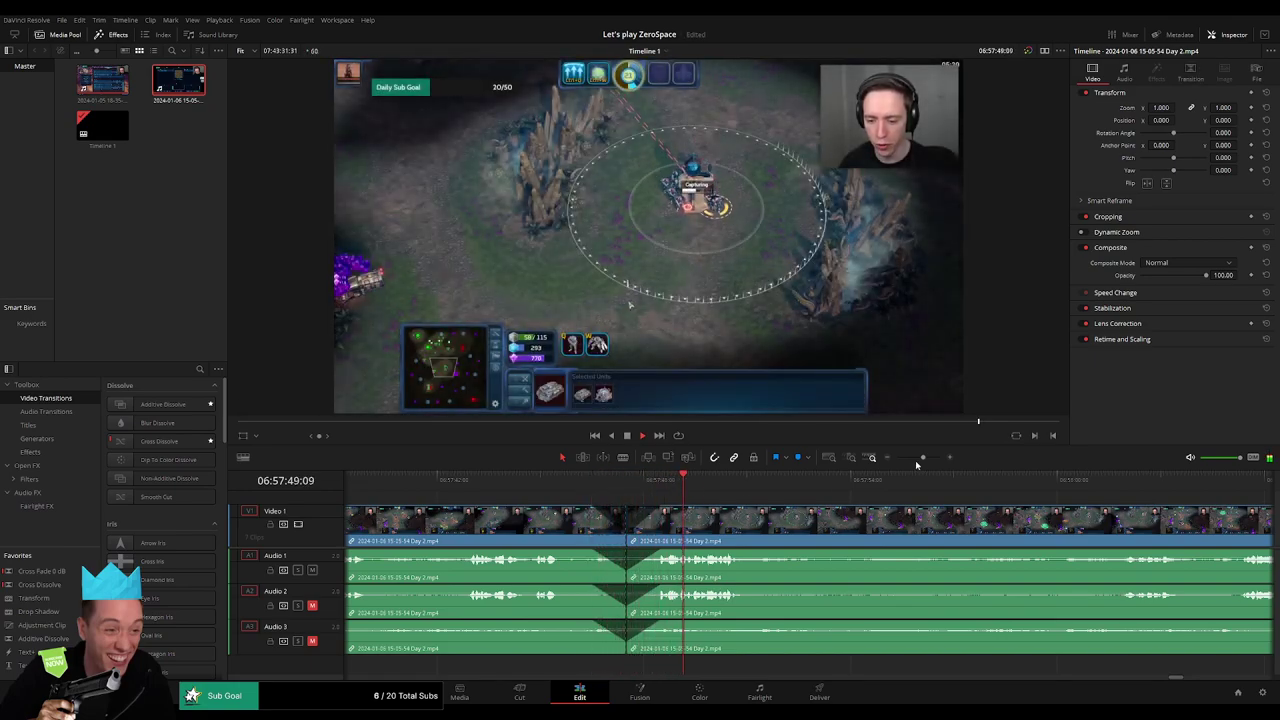
key(space)
- Move the remaining Day 2 clip to start at 08:00:00:00 on the timeline and play its beginning
drag(923, 457, 897, 457)
drag(894, 517, 675, 505)
key(Home)
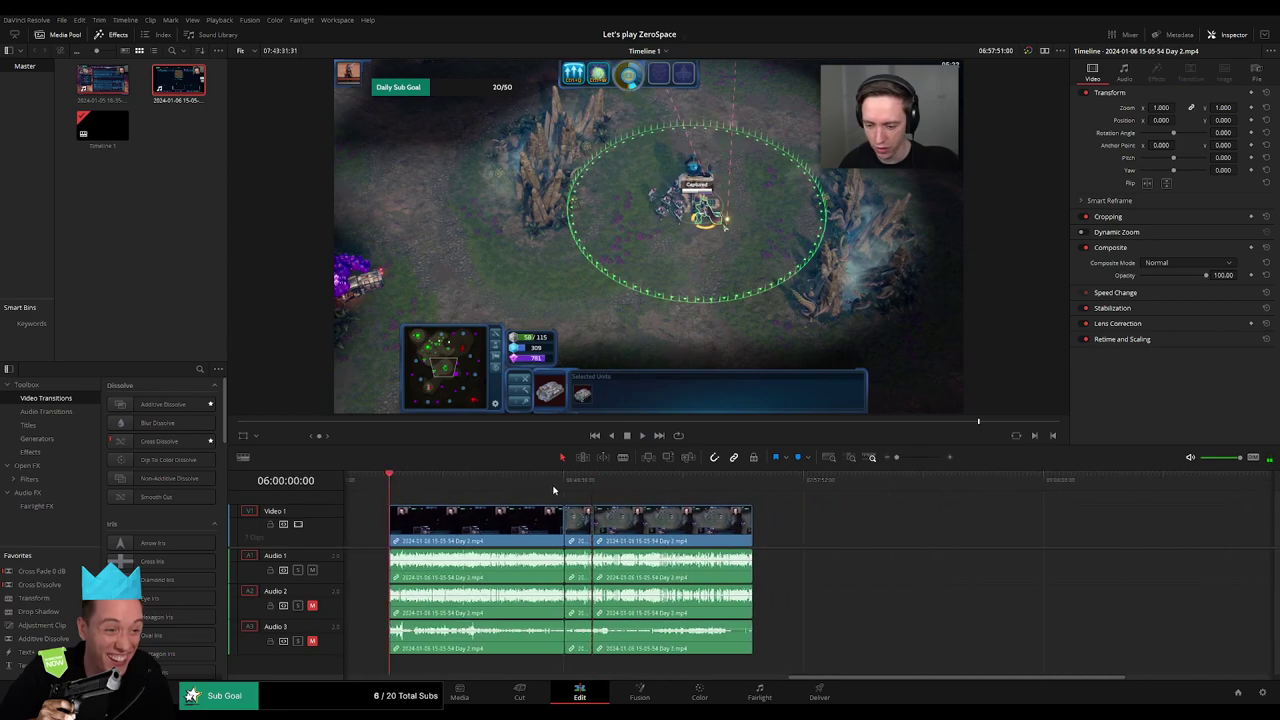
click(594, 486)
scroll(560, 520, right, 5)
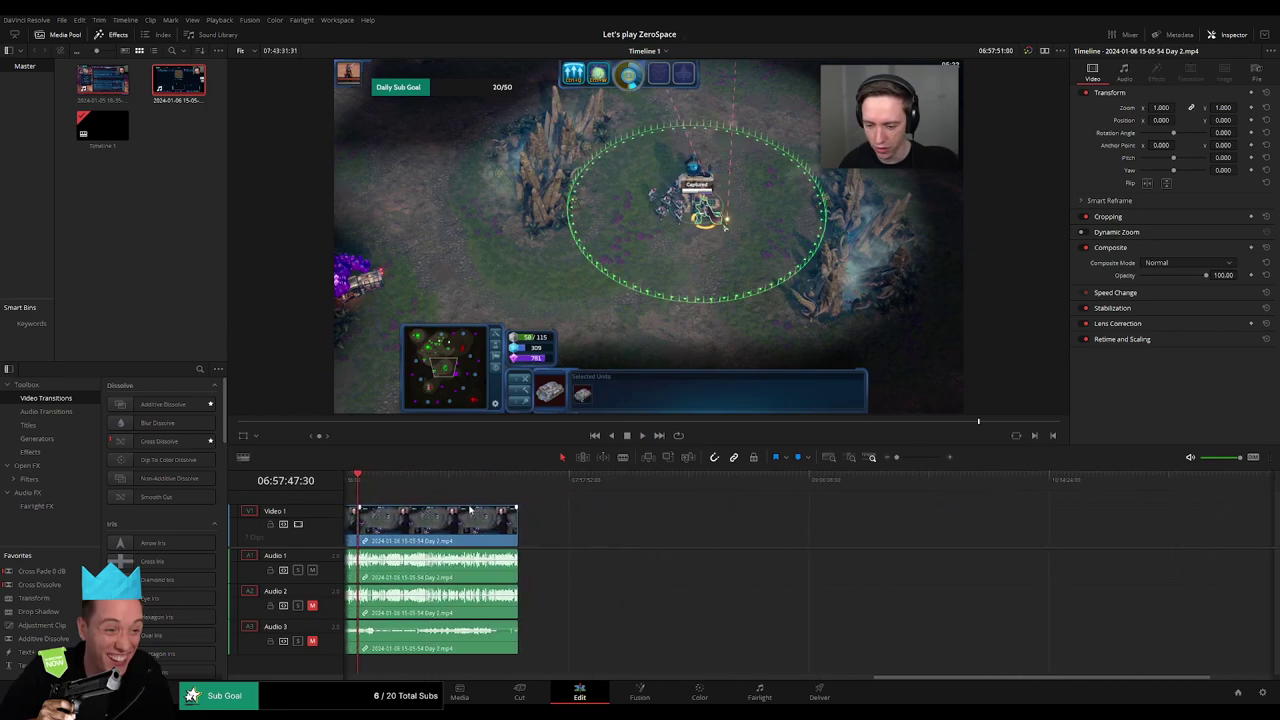
drag(460, 530, 738, 530)
click(480, 505)
click(376, 484)
drag(385, 488, 578, 508)
drag(703, 527, 638, 531)
click(581, 489)
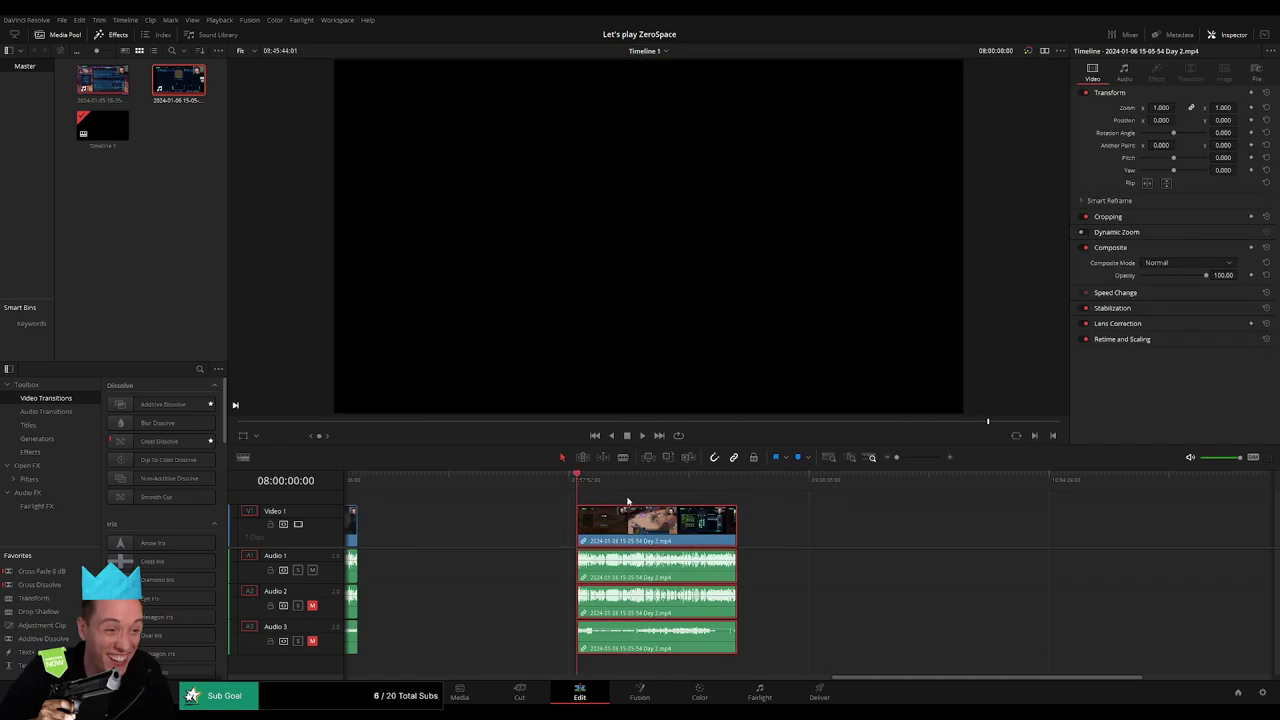
key(space)
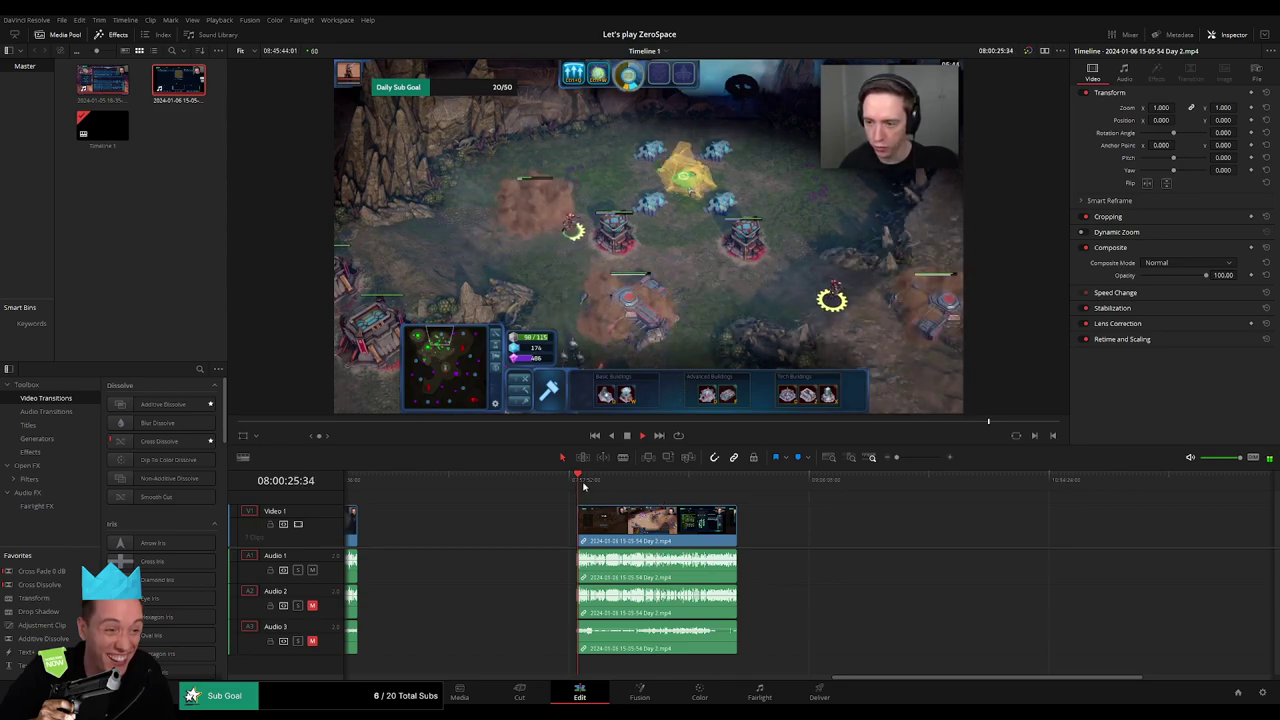
- Examine the last Day 2 clip from about 08:41:40 to 08:45:41 for a suitable ending point
drag(582, 487, 723, 489)
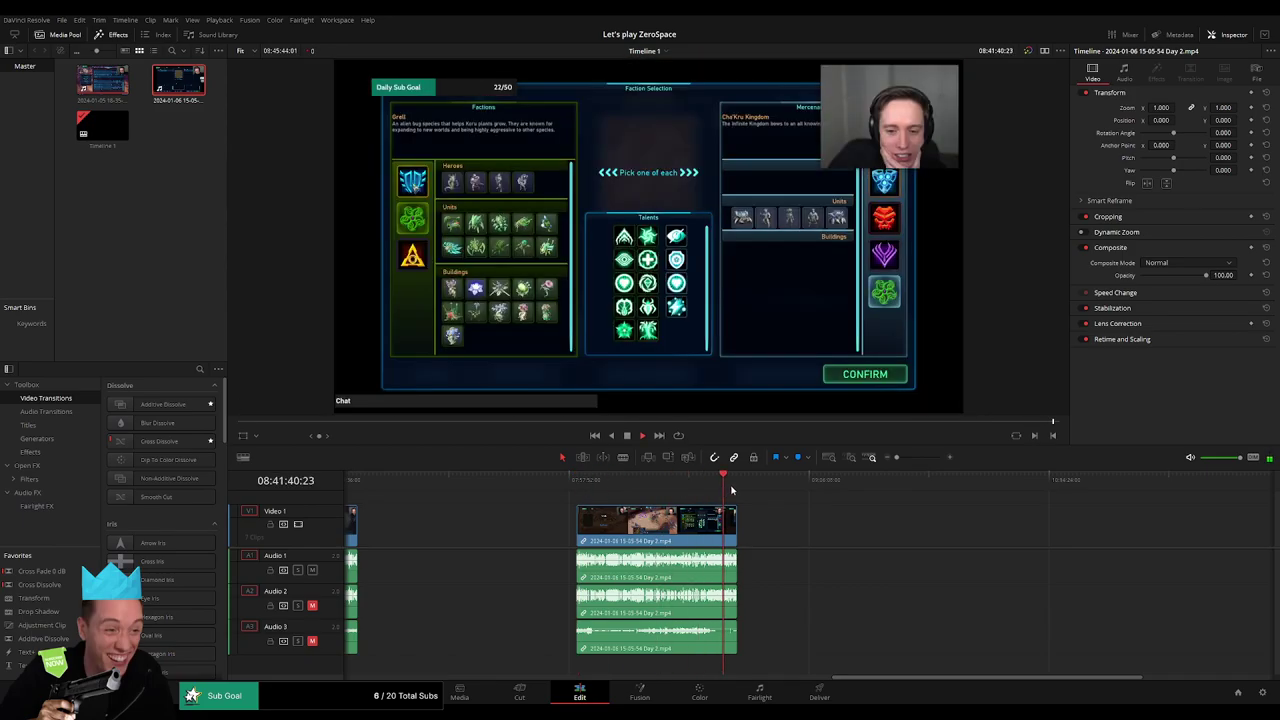
click(913, 458)
drag(906, 486, 508, 503)
click(1119, 486)
drag(1131, 500, 1133, 500)
drag(914, 457, 917, 457)
drag(900, 508, 615, 508)
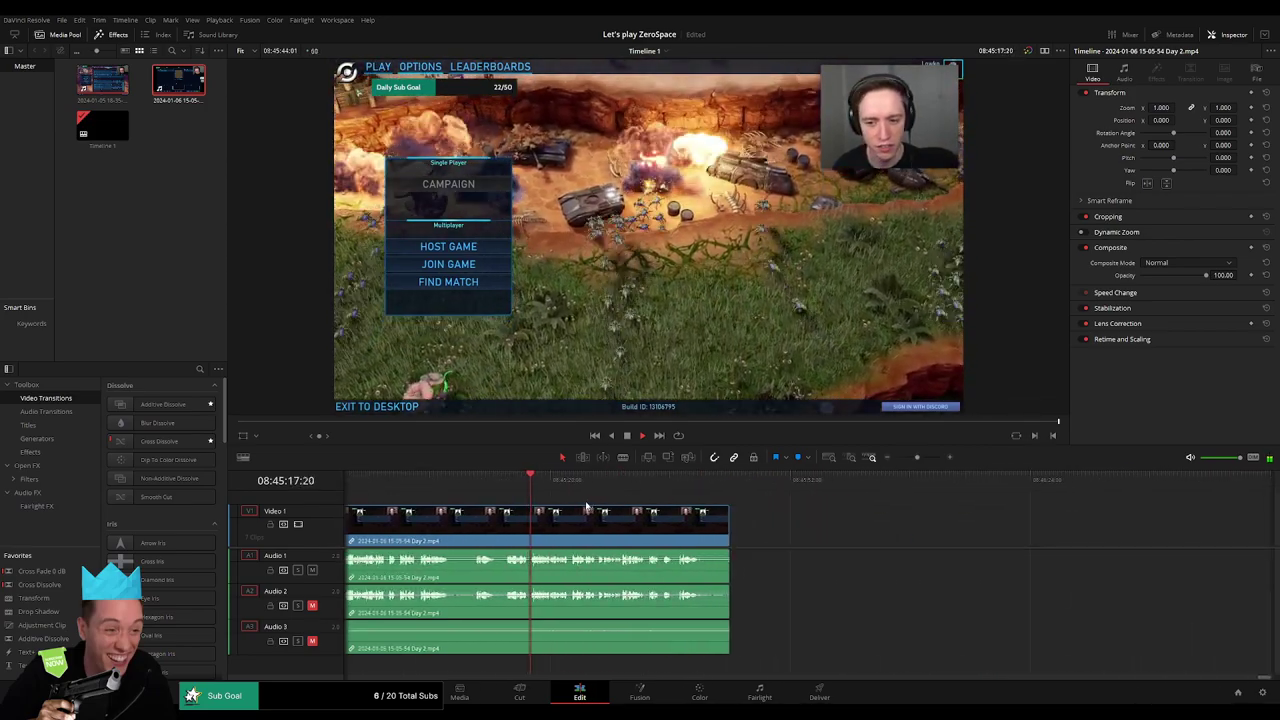
click(509, 487)
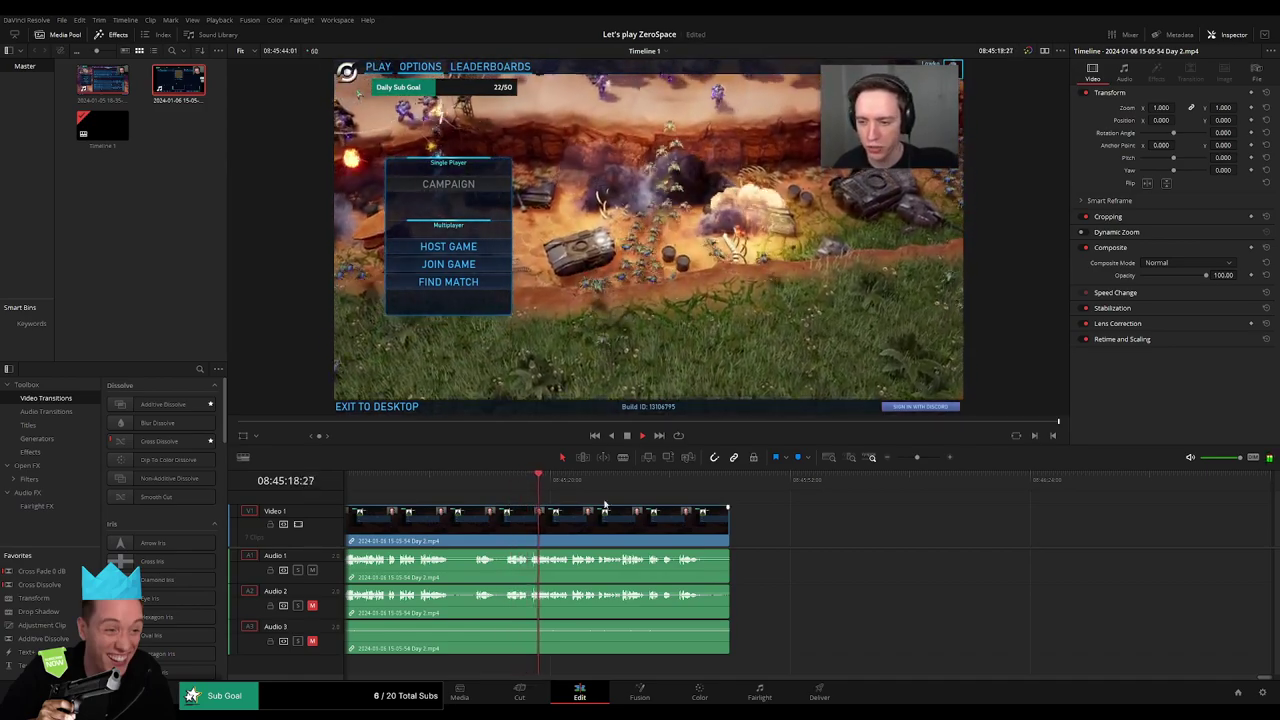
click(674, 484)
drag(917, 457, 923, 458)
scroll(840, 523, right, 3)
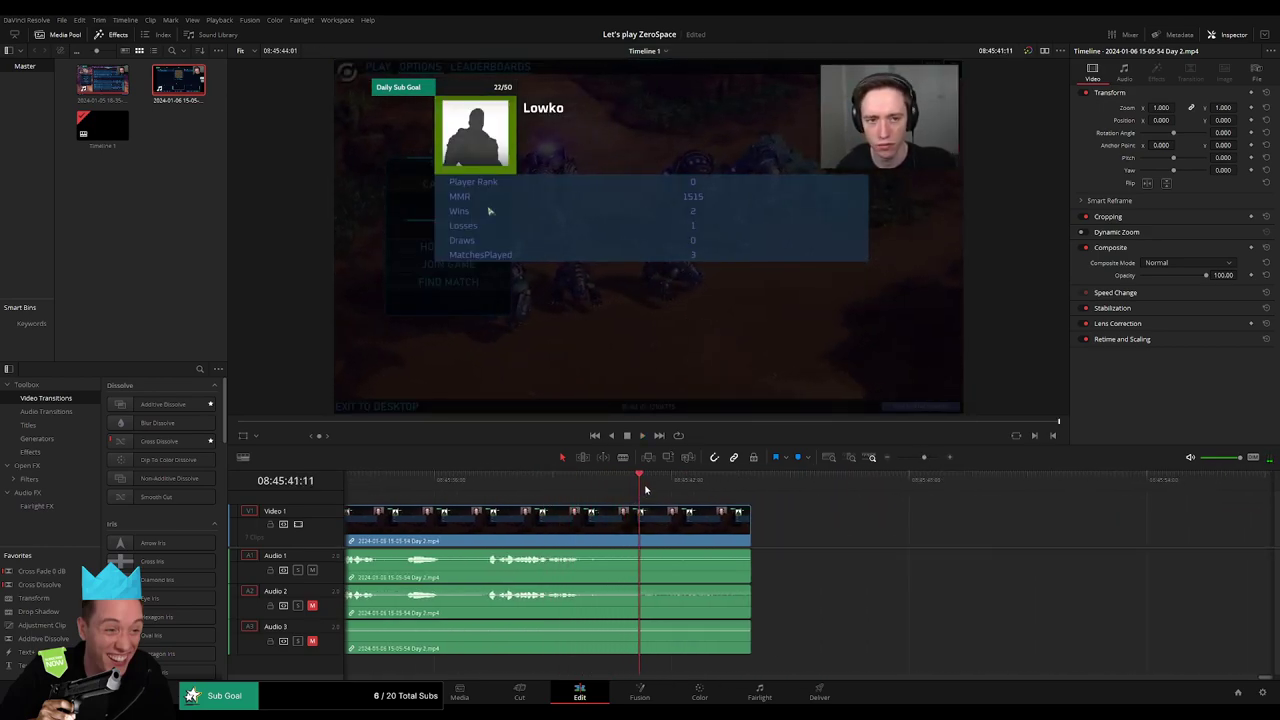
click(569, 481)
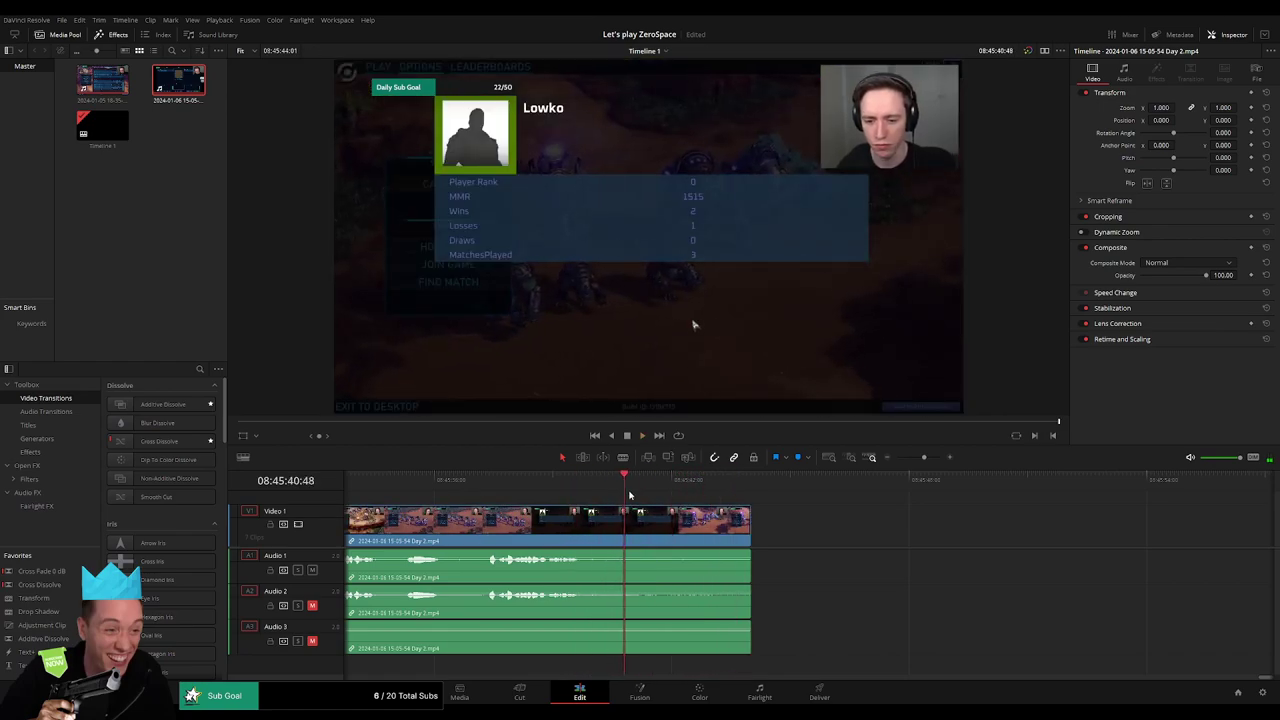
- Cut off the last Day 2 clip at 08:45:41:00 and fade out its video and audio tracks
key(space)
key(ctrl+b)
click(683, 531)
key(Delete)
drag(629, 507, 590, 508)
drag(628, 550, 590, 588)
drag(630, 626, 590, 624)
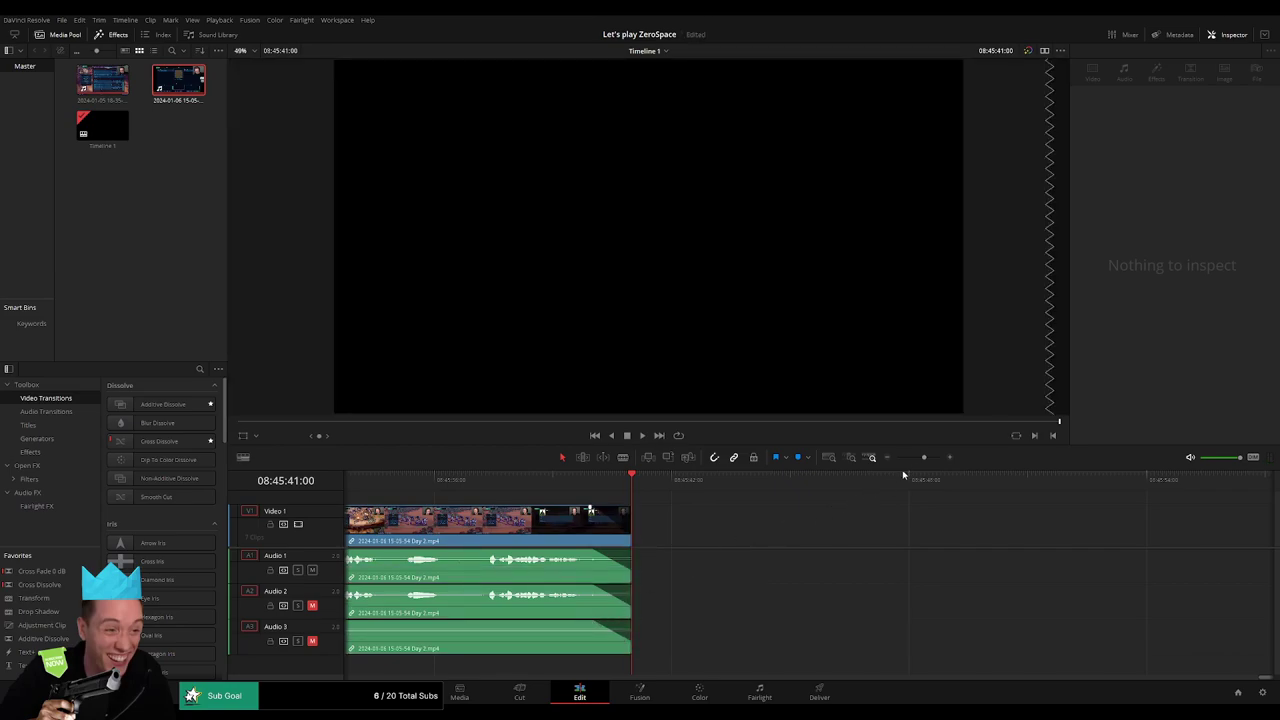
- Go through the separate parts on the timeline and add a marker named "5 episodes" at 08:45:41:00
click(868, 461)
drag(1036, 676, 566, 676)
click(543, 484)
scroll(620, 523, right, 4)
click(826, 479)
scroll(547, 519, right, 10)
click(851, 486)
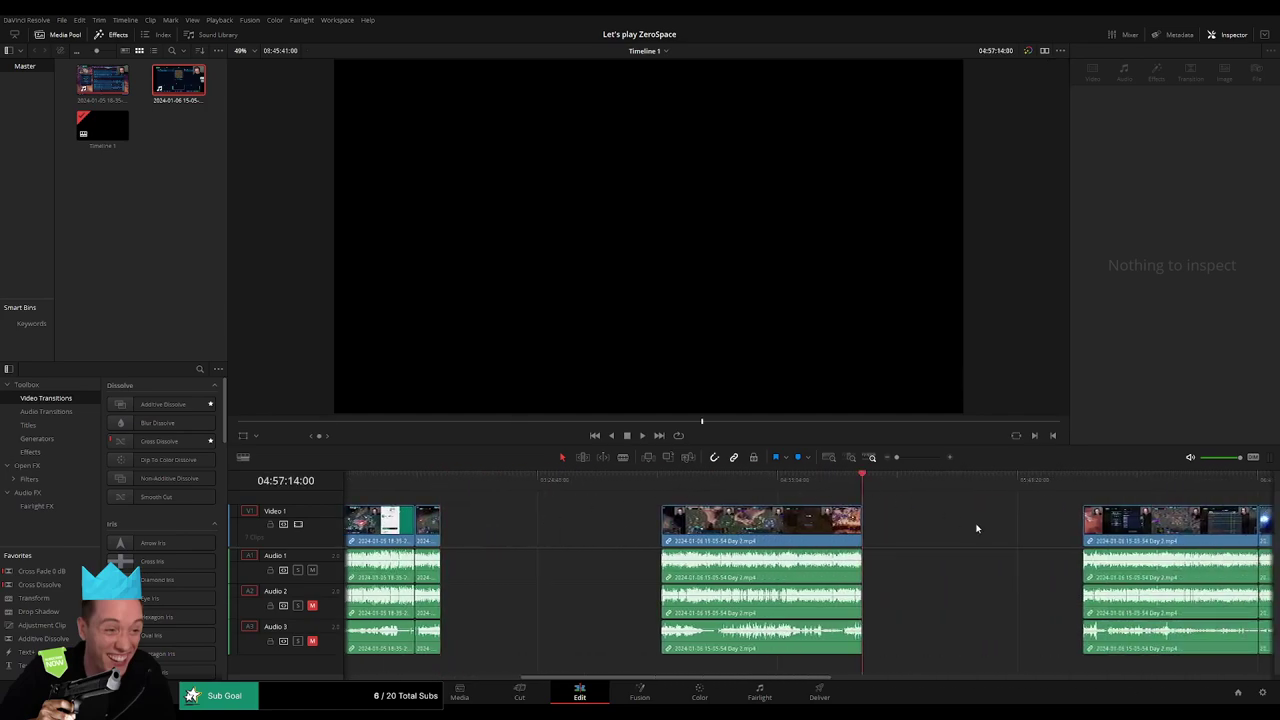
scroll(800, 491, right, 5)
click(874, 490)
scroll(509, 523, right, 5)
click(812, 489)
key(m)
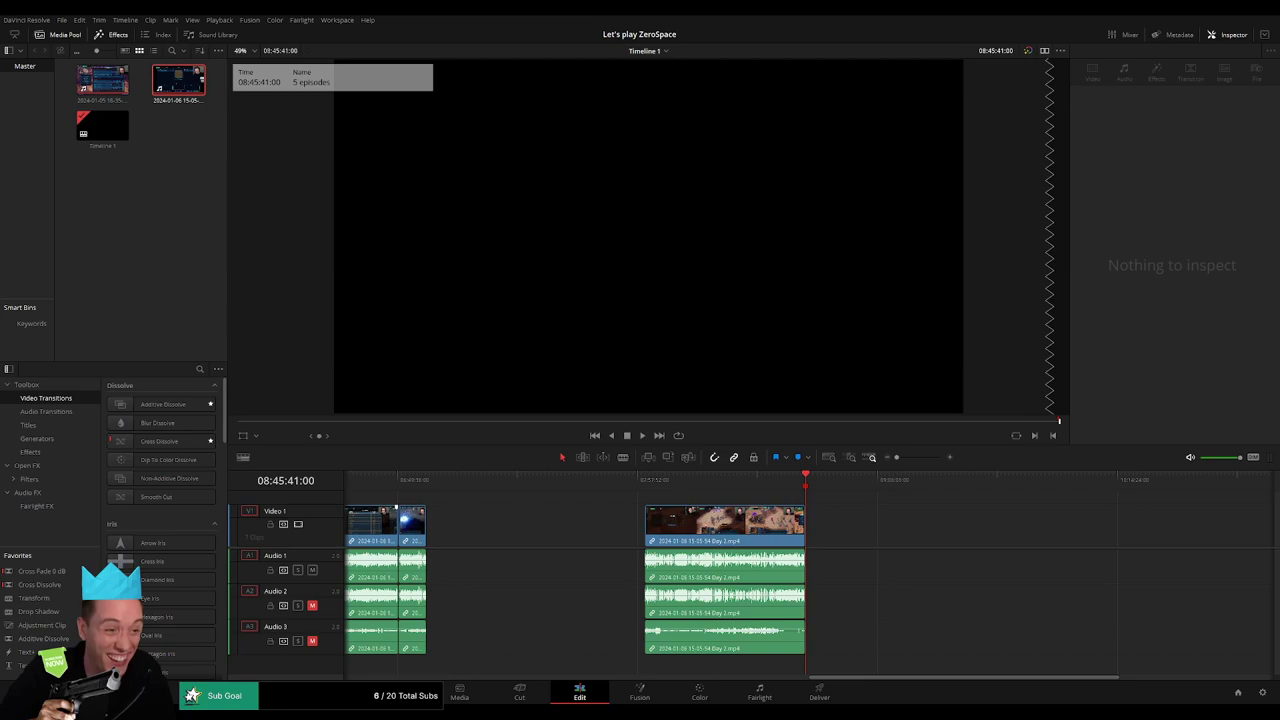
- Switch to the Deliver page and set the export to MP4, NVIDIA encoder, quality restricted to 24000 Kb/s
click(819, 692)
drag(672, 399, 657, 400)
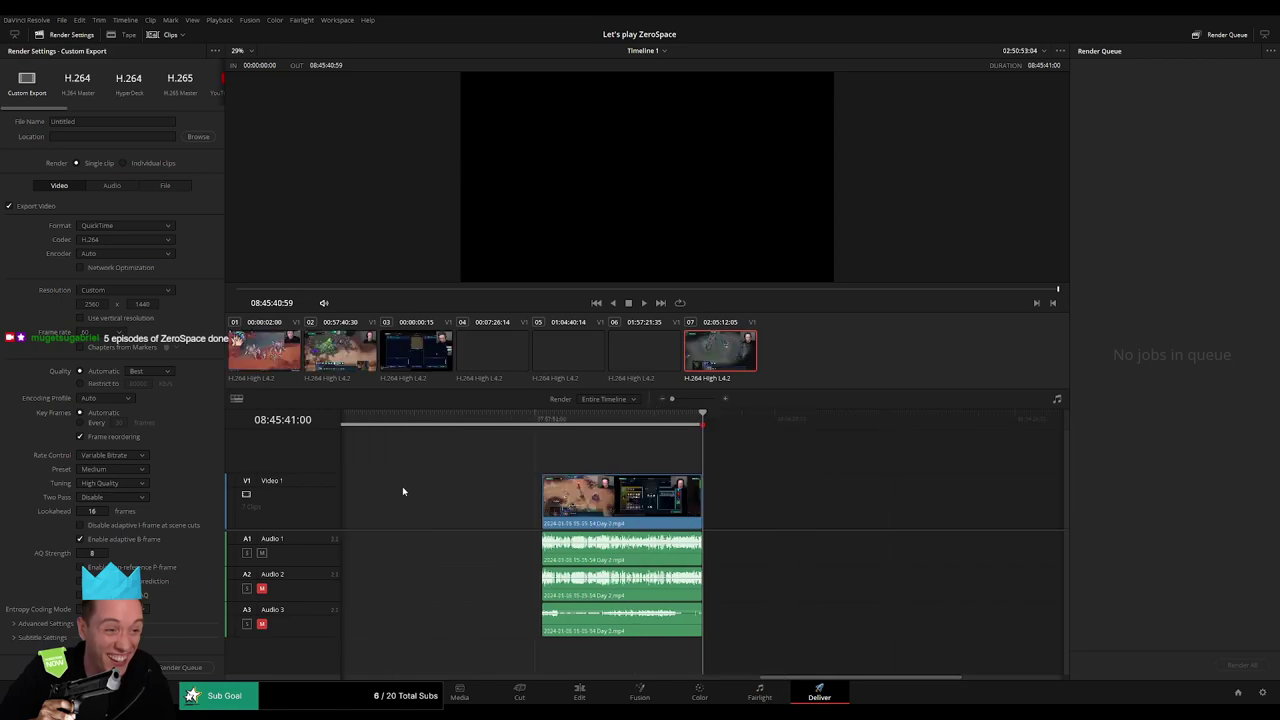
scroll(903, 489, left, 10)
key(Home)
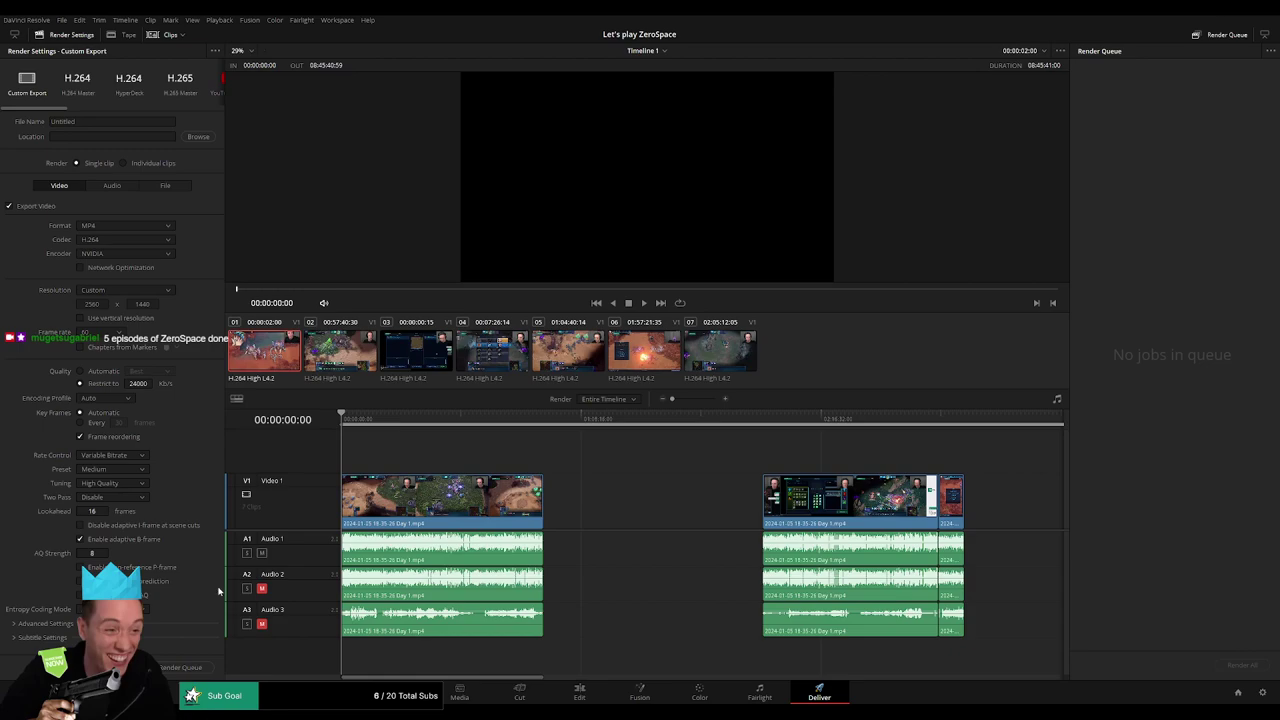
- Queue 00:00:00:00 to 00:57:38:30 for rendering as "Let's play ZeroSpace - Early Alpha with Lowko Ep 1"
drag(350, 422, 315, 427)
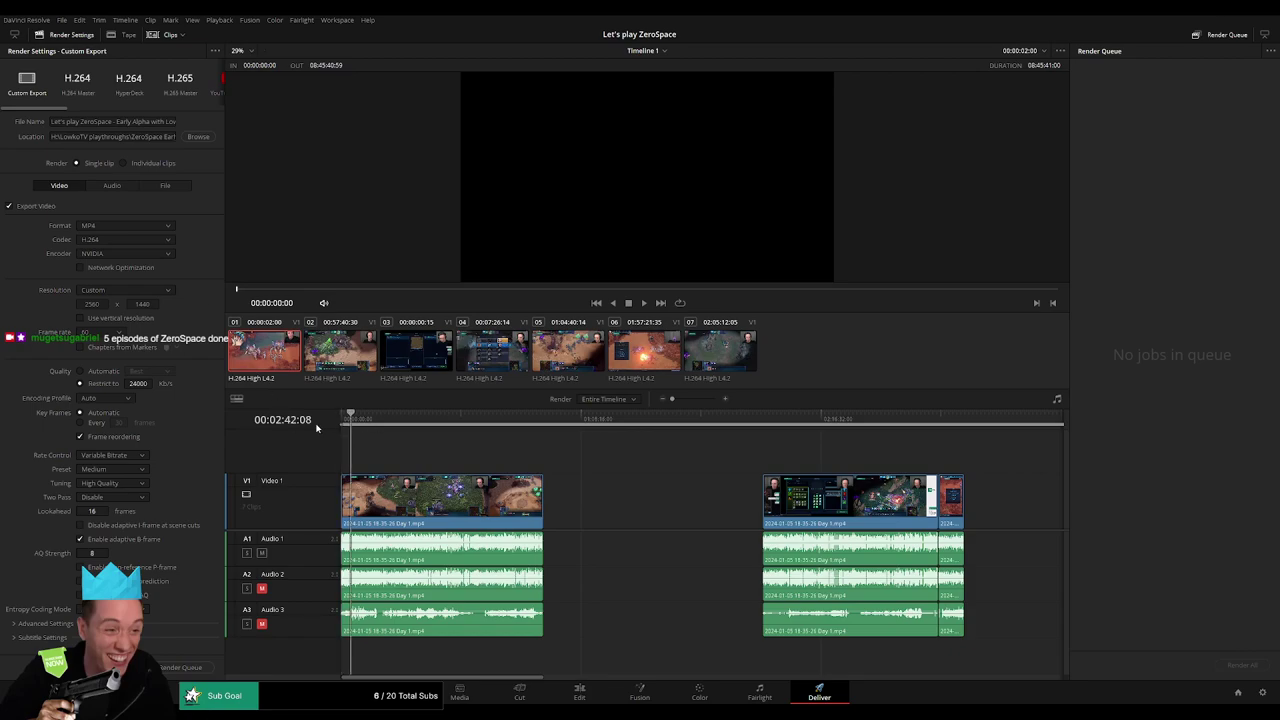
click(550, 427)
key(o)
click(168, 122)
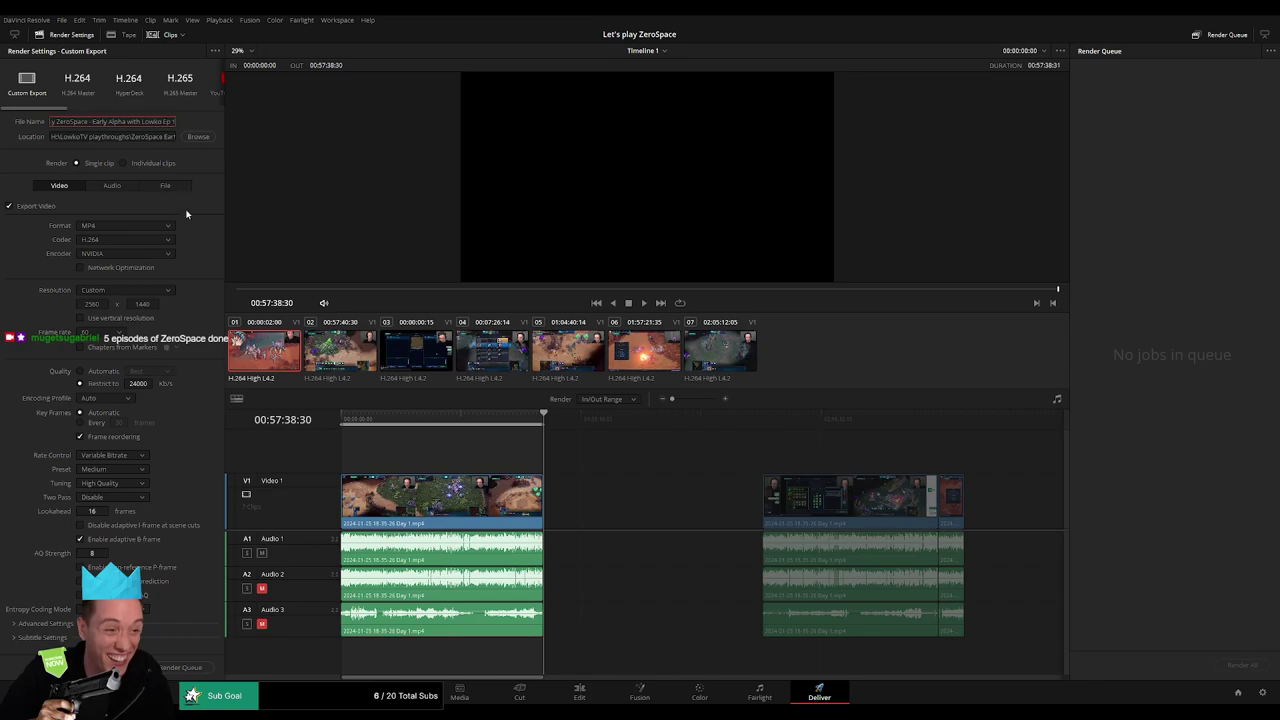
click(546, 469)
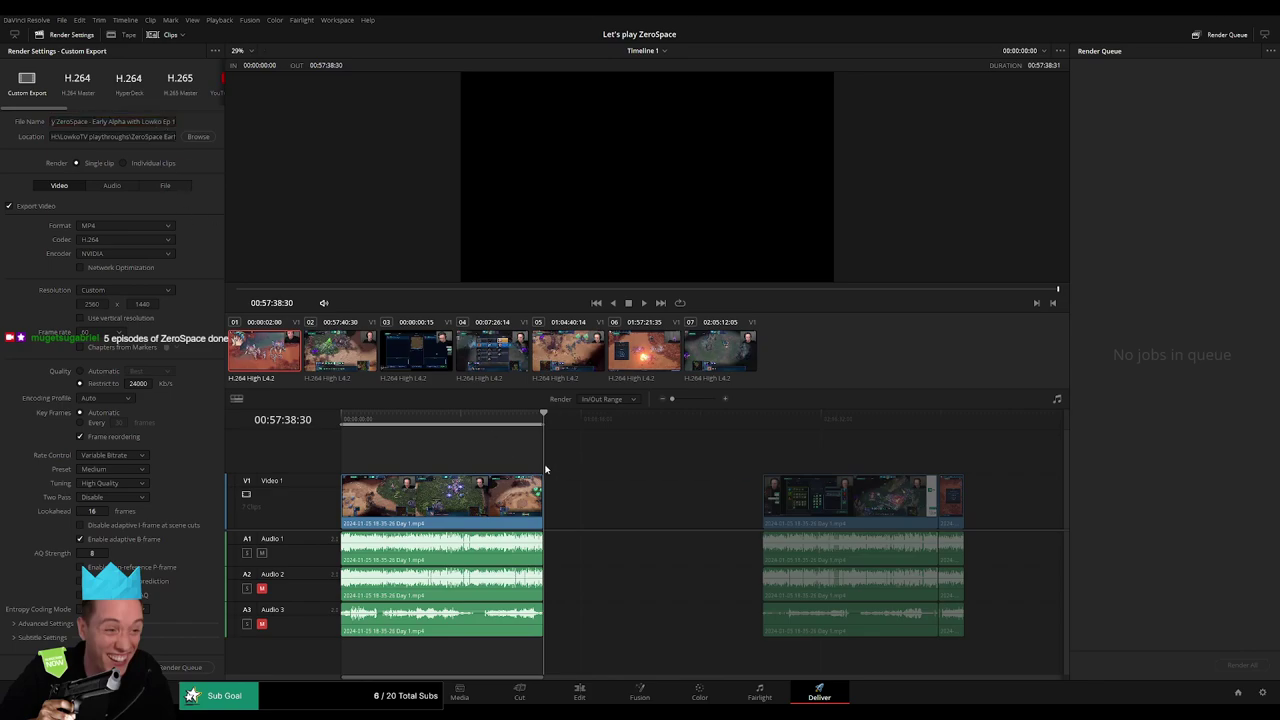
click(193, 669)
- Set the render range to the second part, from 02:00:00:00 to 02:57:20:30
scroll(563, 500, right, 3)
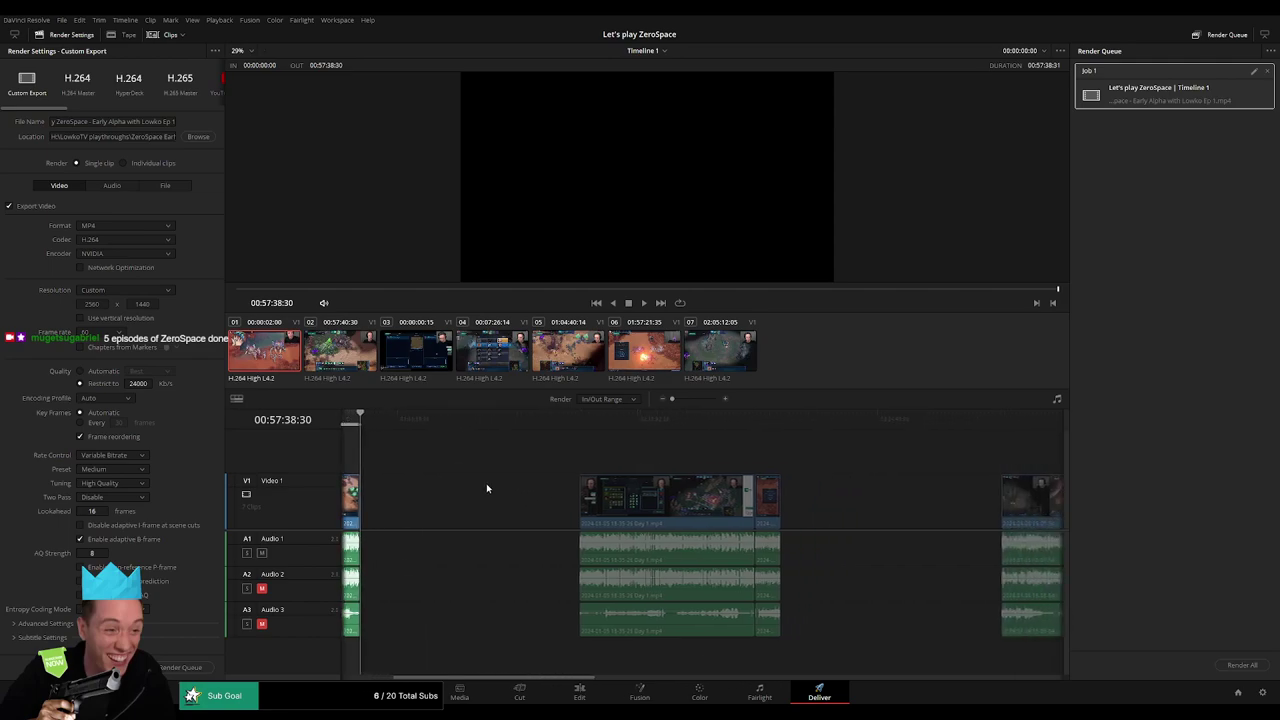
click(576, 418)
key(i)
scroll(484, 449, right, 2)
scroll(485, 449, right, 1)
key(Down)
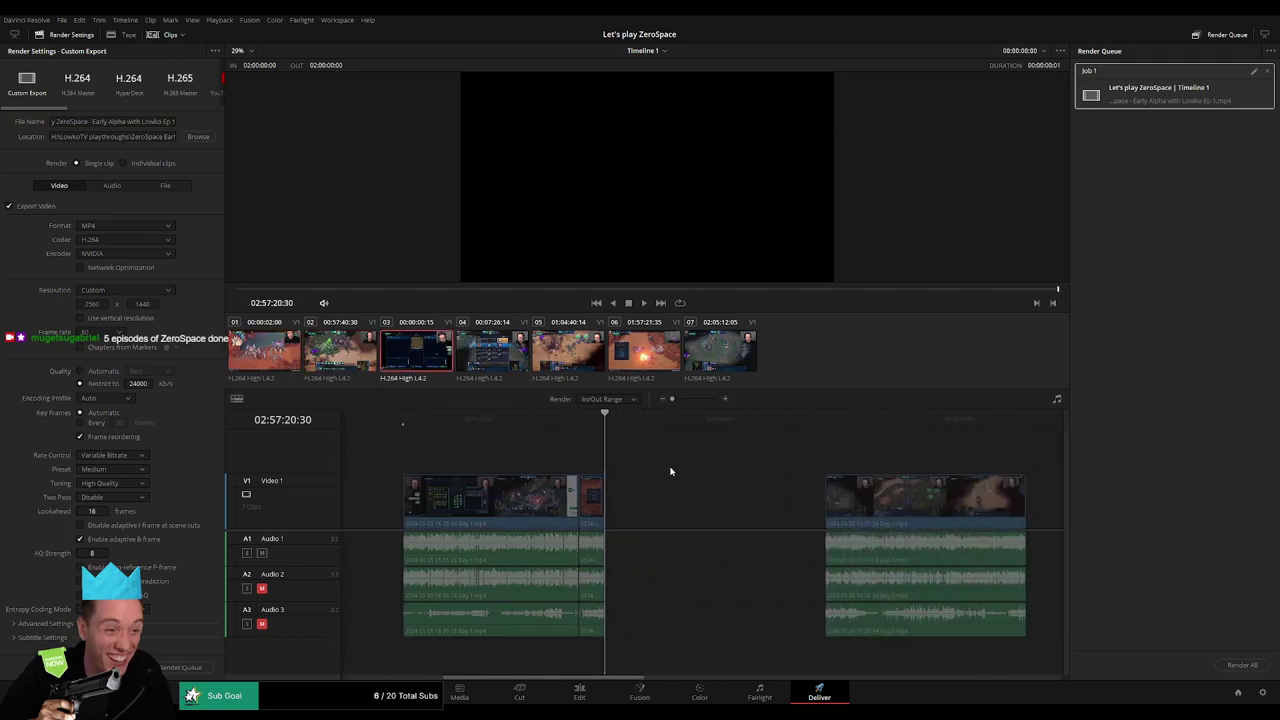
key(x)
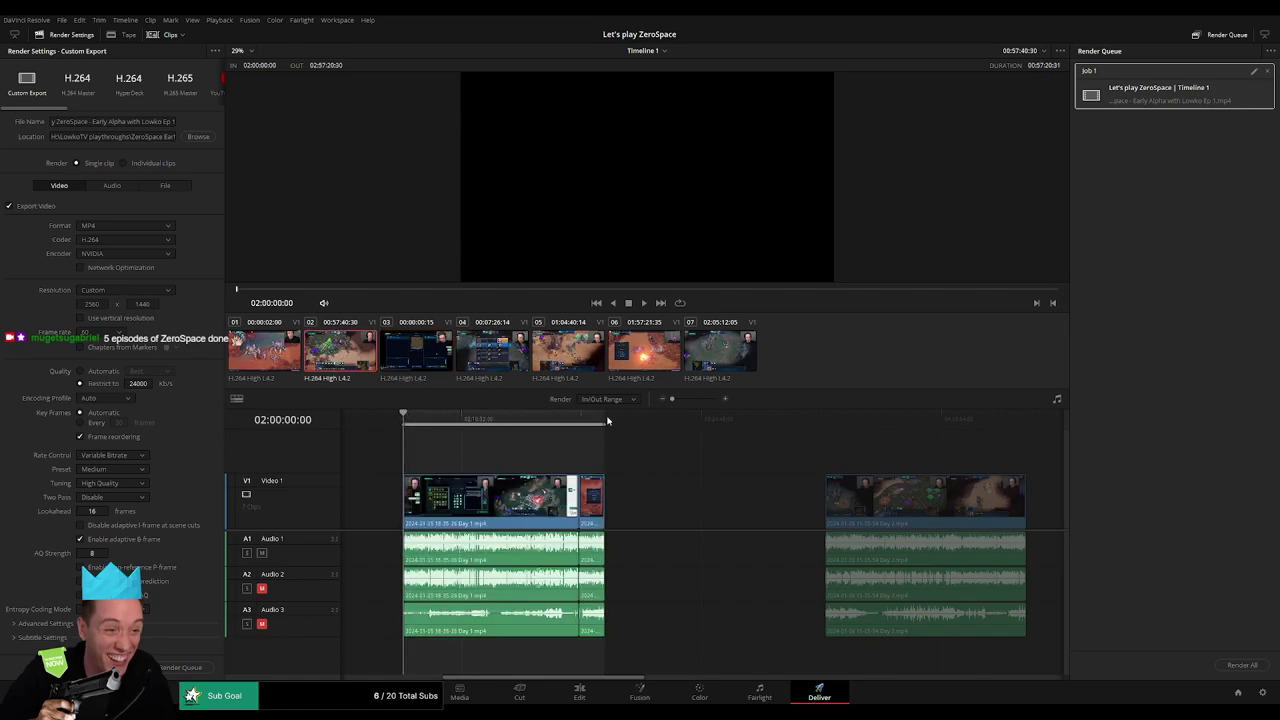
- Change the episode number in the file name to Ep 2 and add the second part to the render queue
click(176, 122)
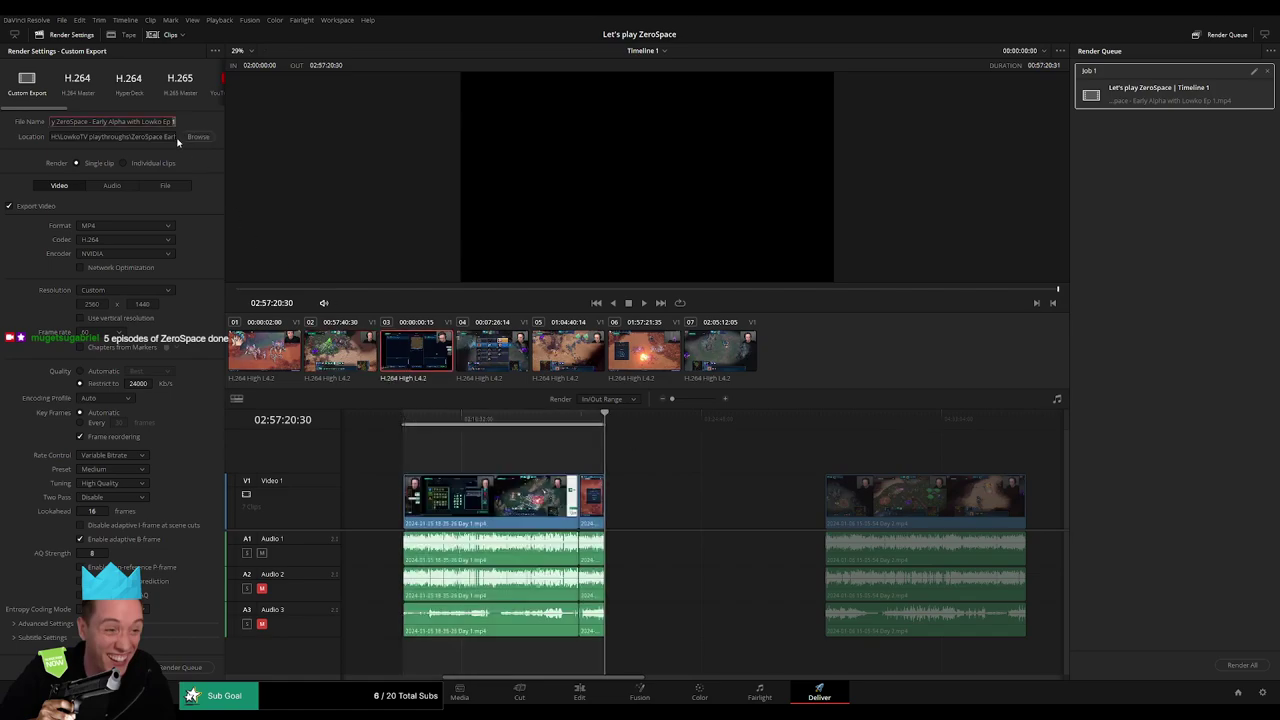
key(BackSpace)
text(2)
click(180, 667)
- Set the render range to the third part, 04:00:00:00 to 04:57:14:00, and queue it with the file name ending in Ep 3
scroll(691, 485, right, 6)
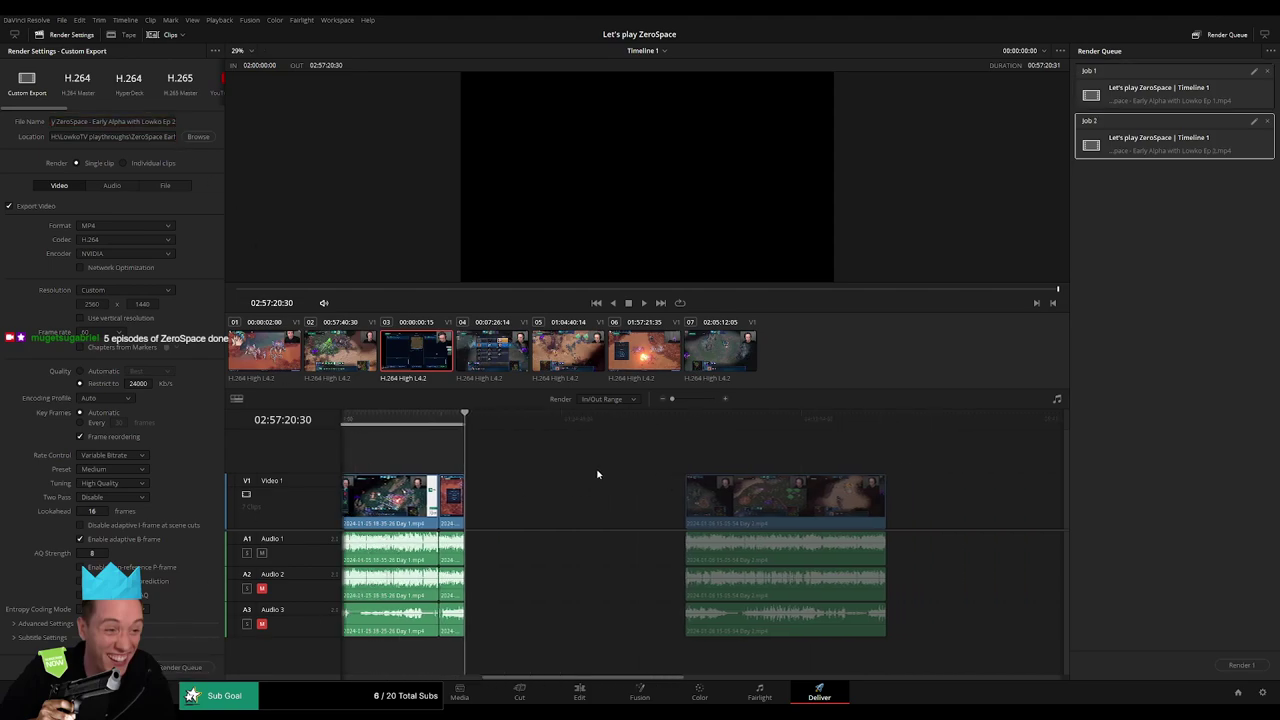
click(570, 433)
scroll(555, 436, right, 3)
click(625, 425)
key(o)
click(175, 121)
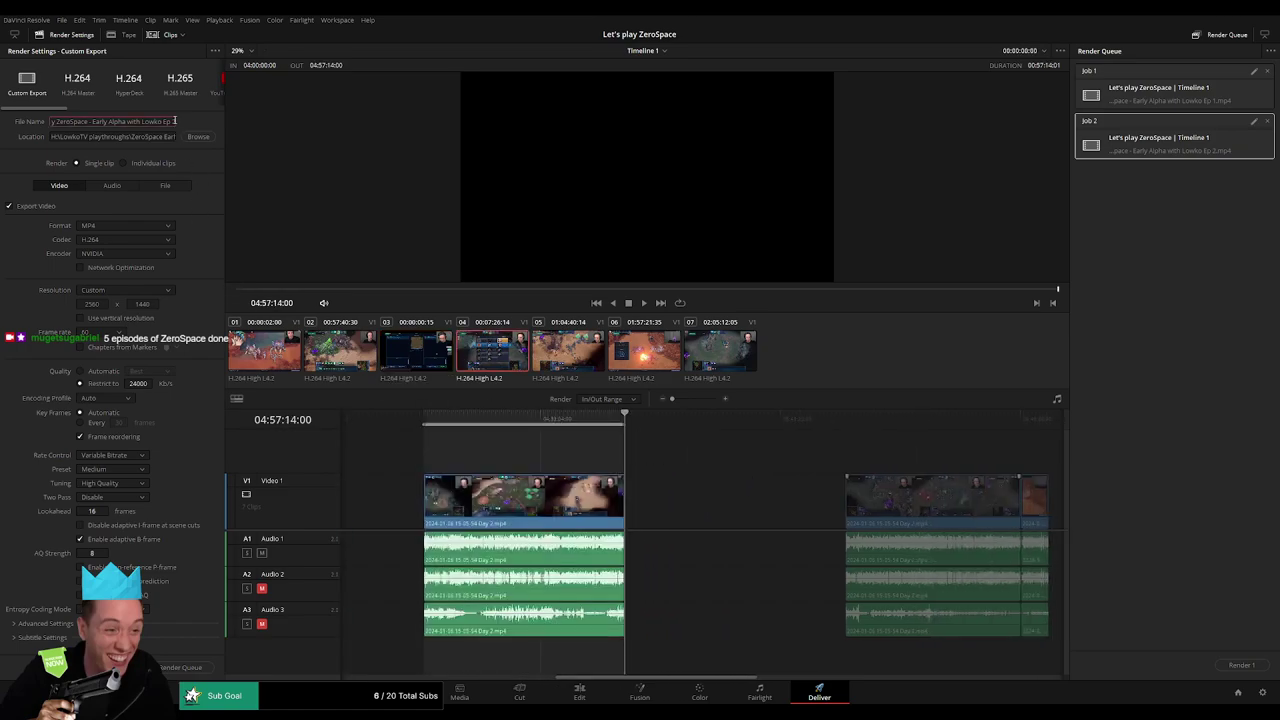
click(185, 667)
- Set the render range to the fourth part, from 06:00:00:00 to 06:57:47:30
scroll(713, 493, right, 5)
click(569, 424)
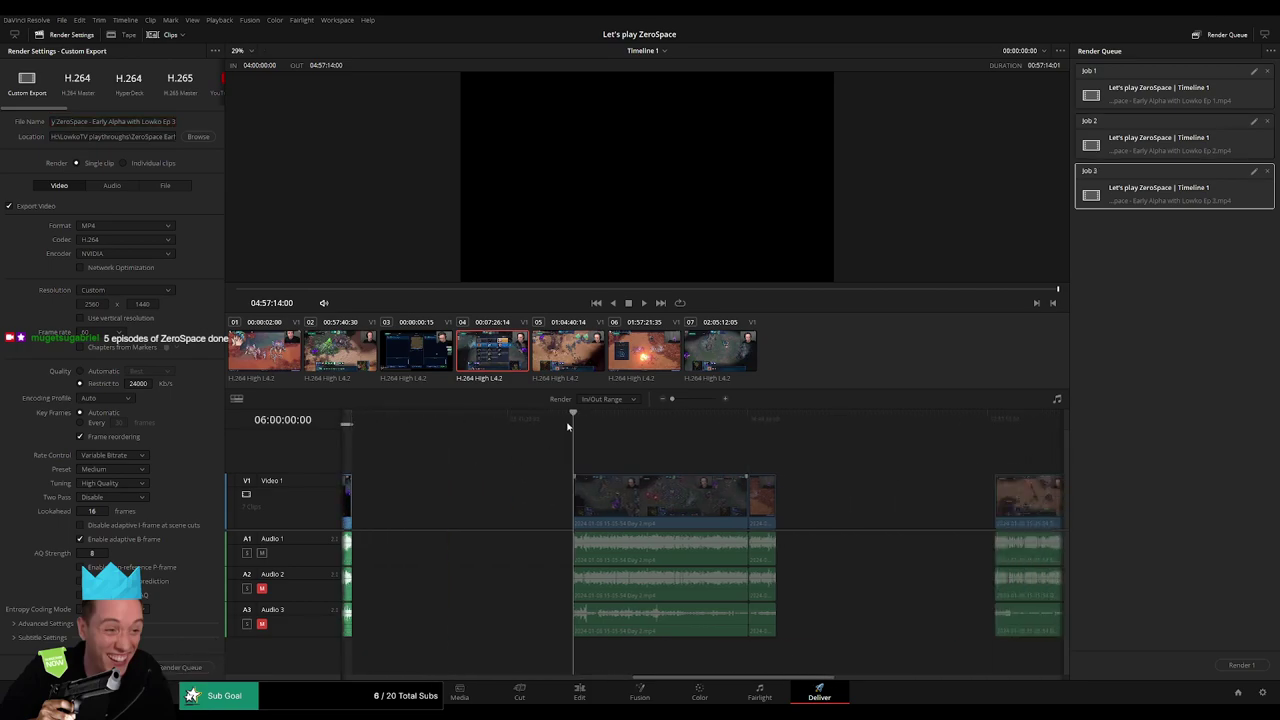
key(i)
scroll(650, 440, right, 2)
key(Down)
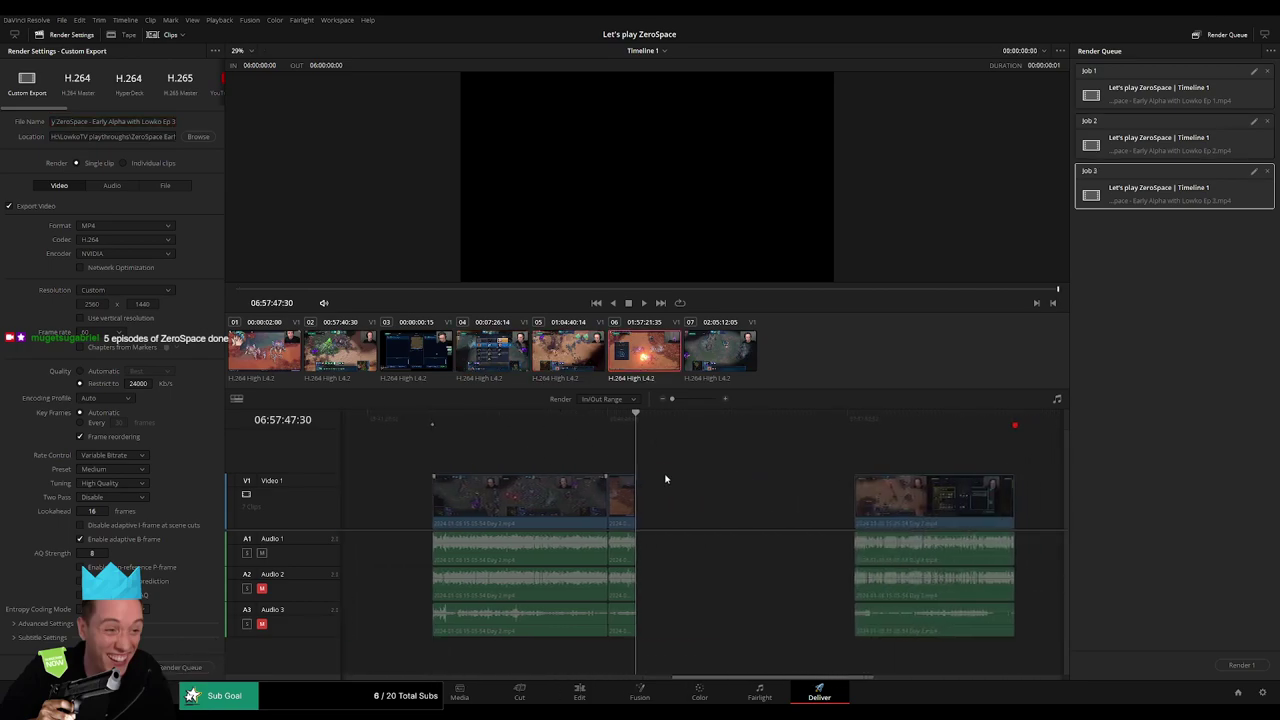
key(o)
- Change the episode number in the file name to Ep 4 and add the fourth part to the render queue
click(175, 121)
key(BackSpace)
text(4)
click(173, 670)
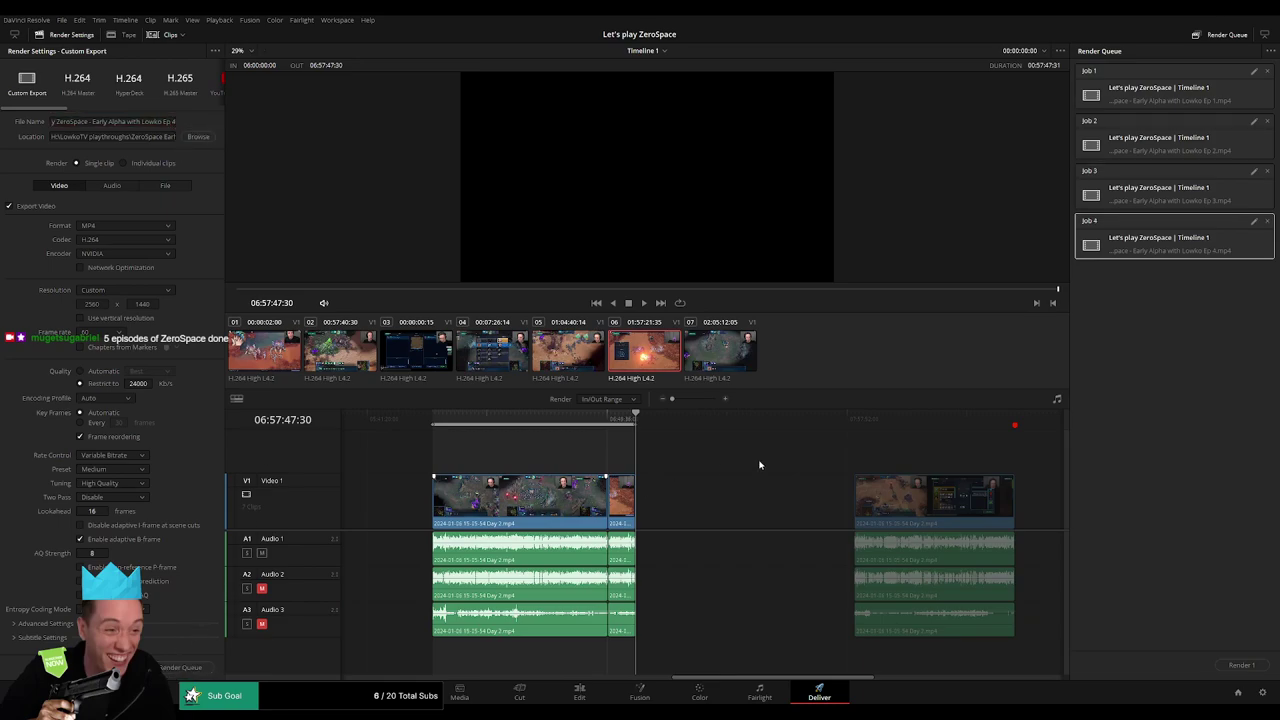
- Set the render range to the last part, from 08:00:00:00 to 08:45:40:59
scroll(606, 457, right, 4)
click(577, 423)
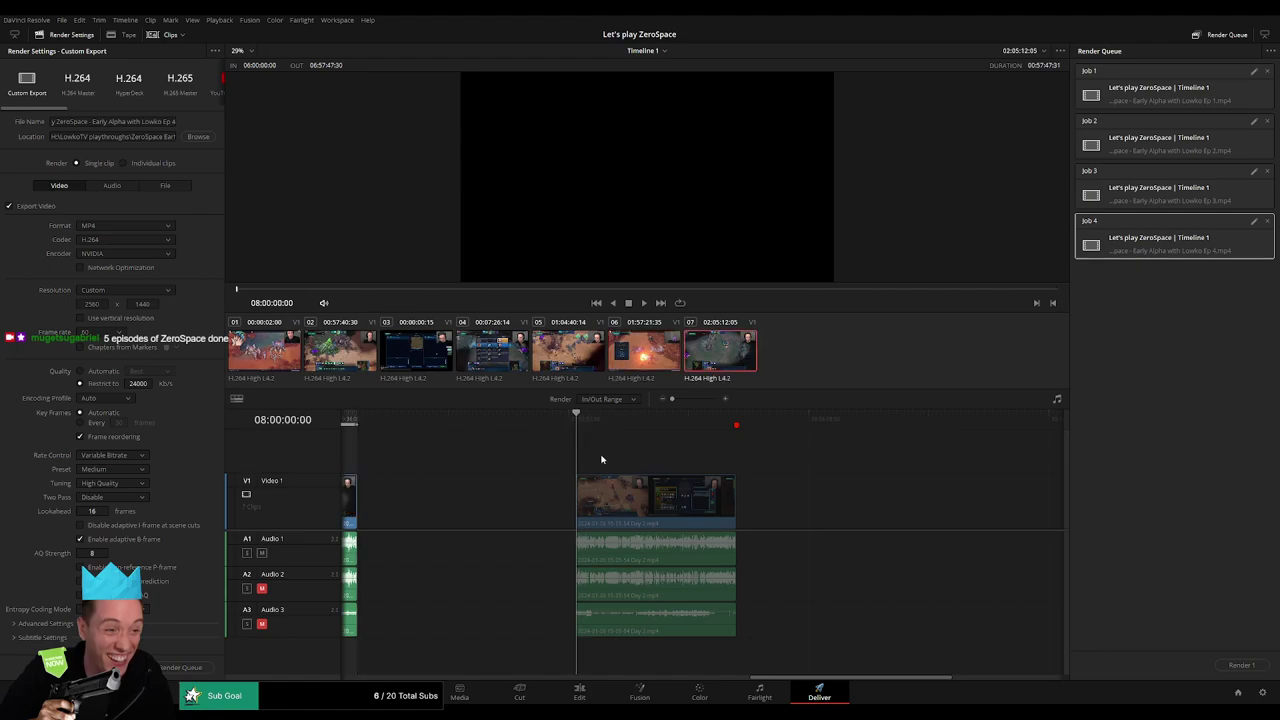
key(i)
drag(785, 423, 737, 433)
key(o)
- Change the episode number in the file name to Ep 5, add the last part to the render queue and leave no job selected
click(172, 120)
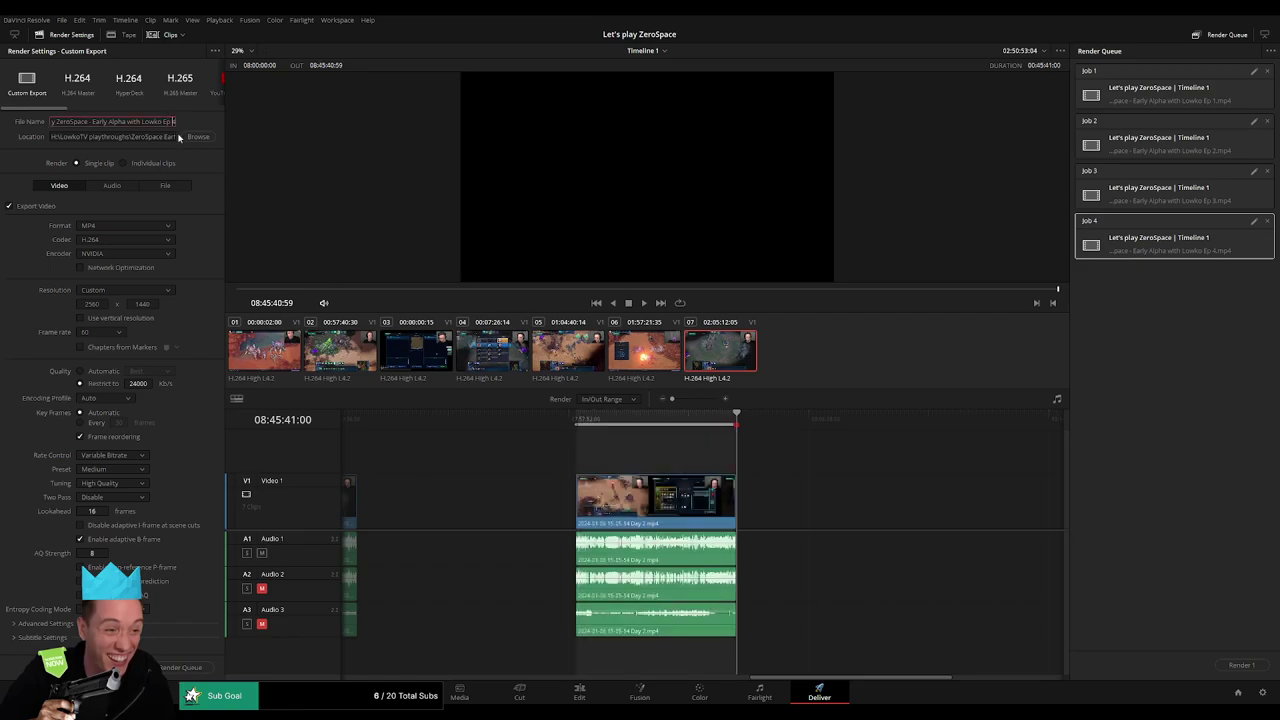
key(BackSpace)
text(5)
click(180, 667)
click(1202, 445)
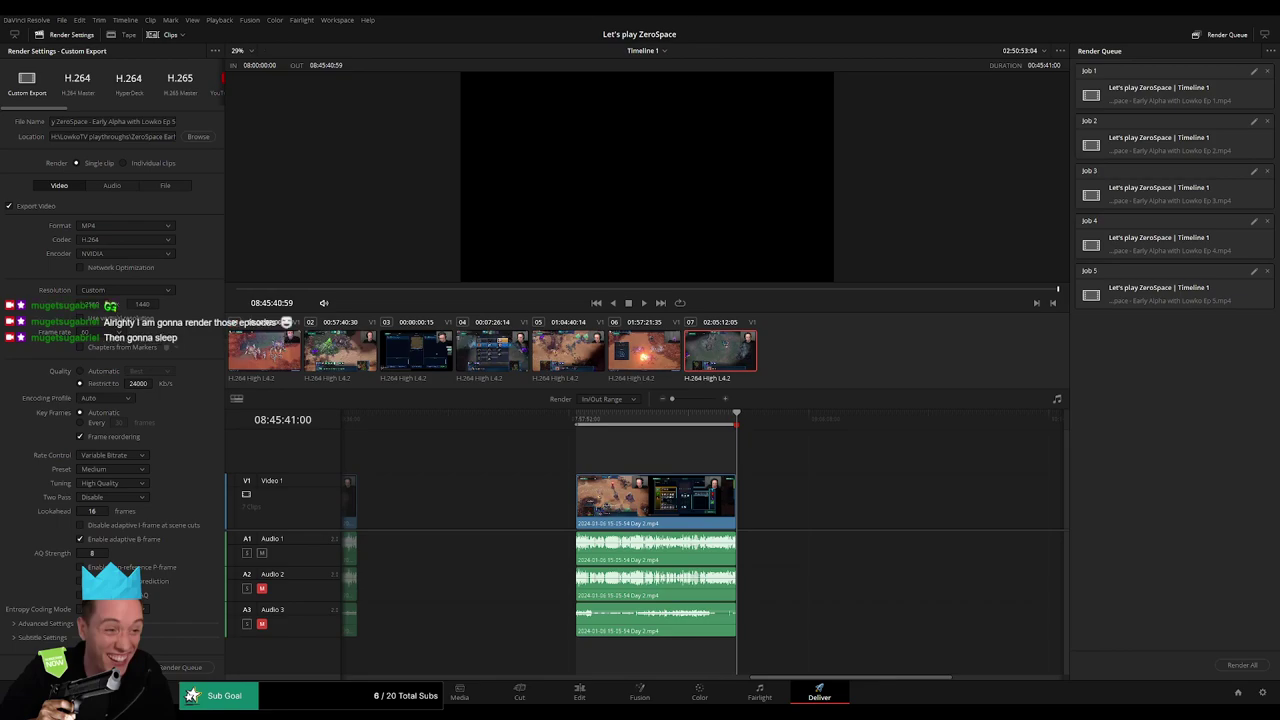
key(Left)
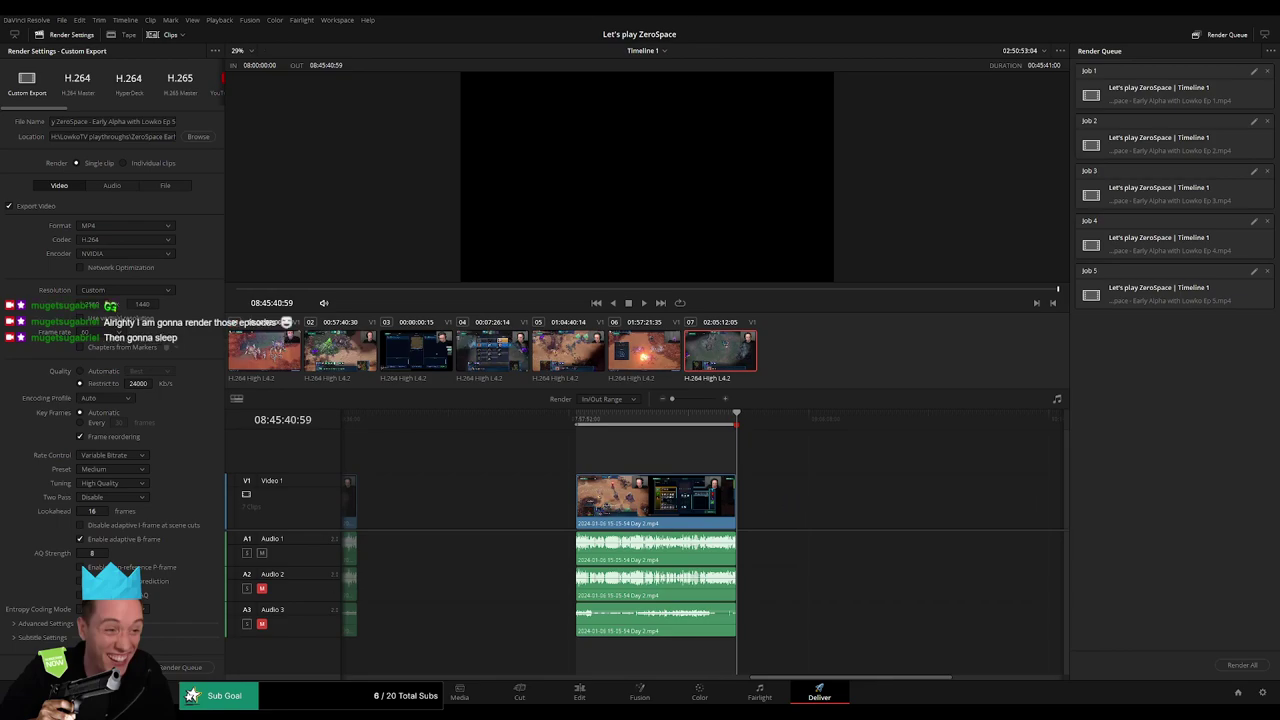